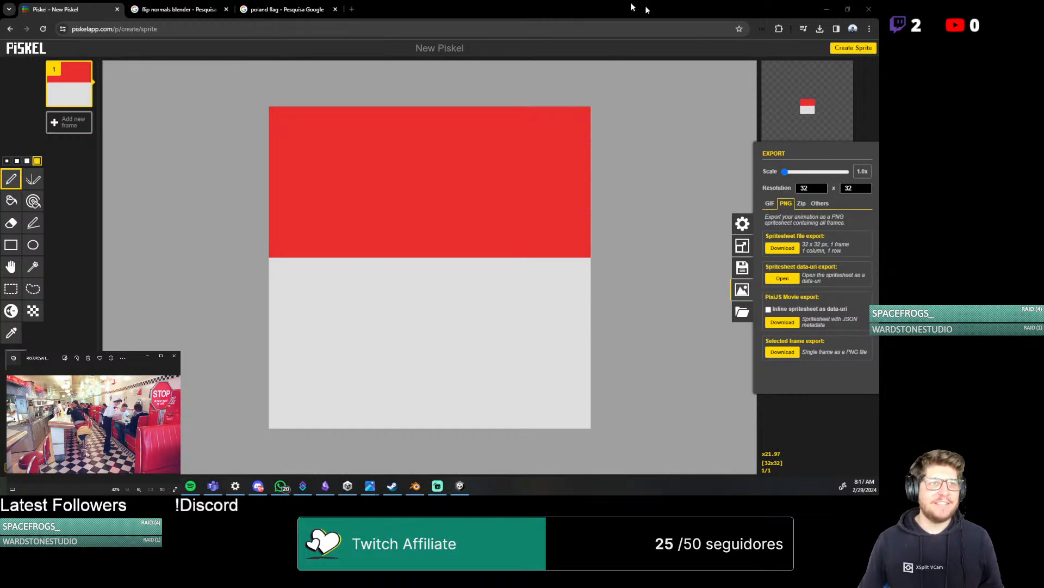
Switch back to Blender and examine the BuildingTop mesh around the roof ledge from several angles
left_click(826, 9)
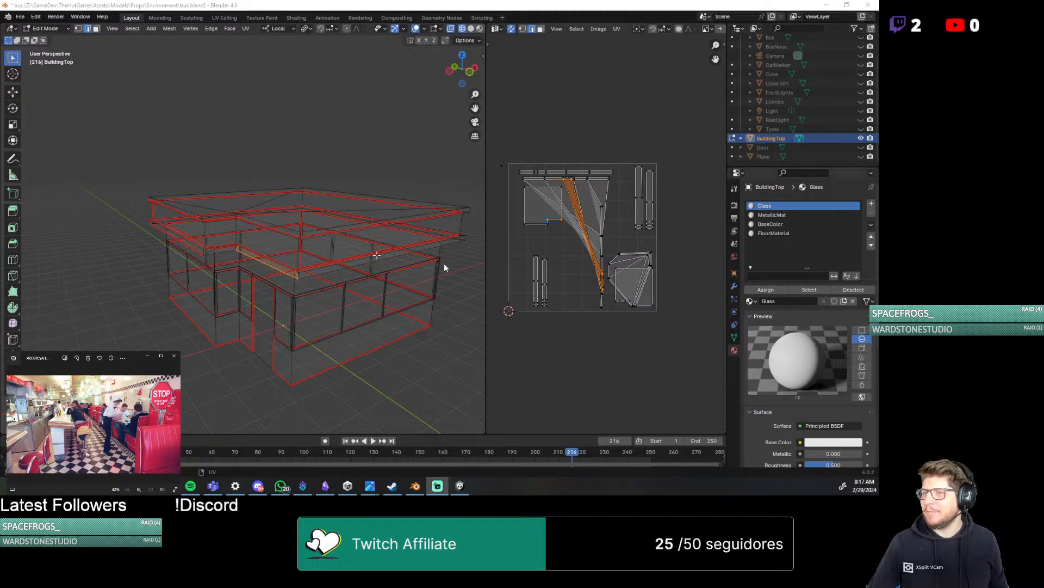
middle_click_drag(155, 224, 228, 228)
scroll(168, 280, "up", 4)
scroll(168, 282, "up", 1)
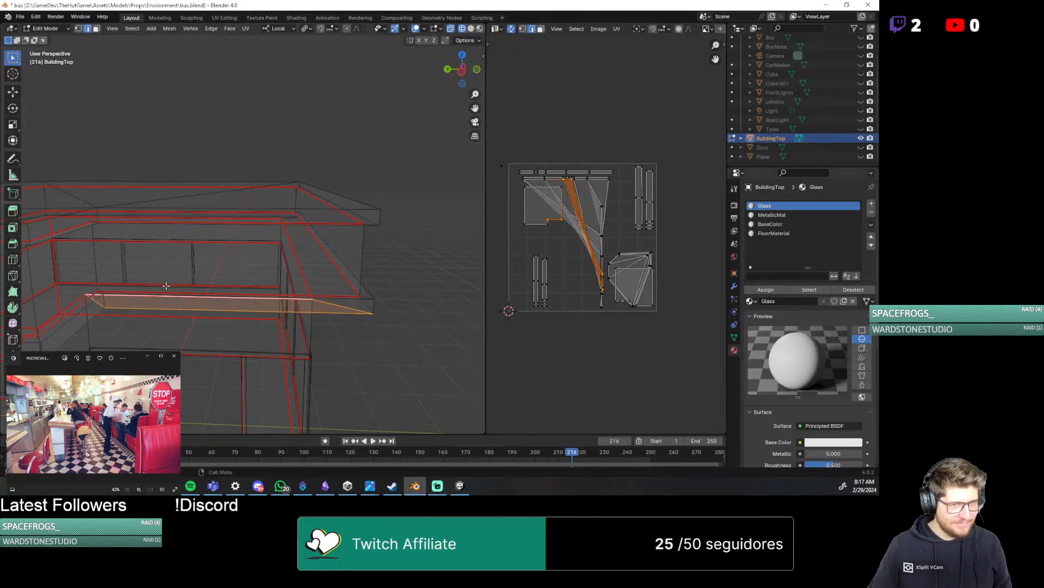
middle_click_drag(166, 285, 216, 275)
scroll(162, 285, "down", 2)
middle_click_drag(142, 295, 213, 338, "shift")
scroll(212, 341, "up", 4)
middle_click_drag(265, 362, 283, 284)
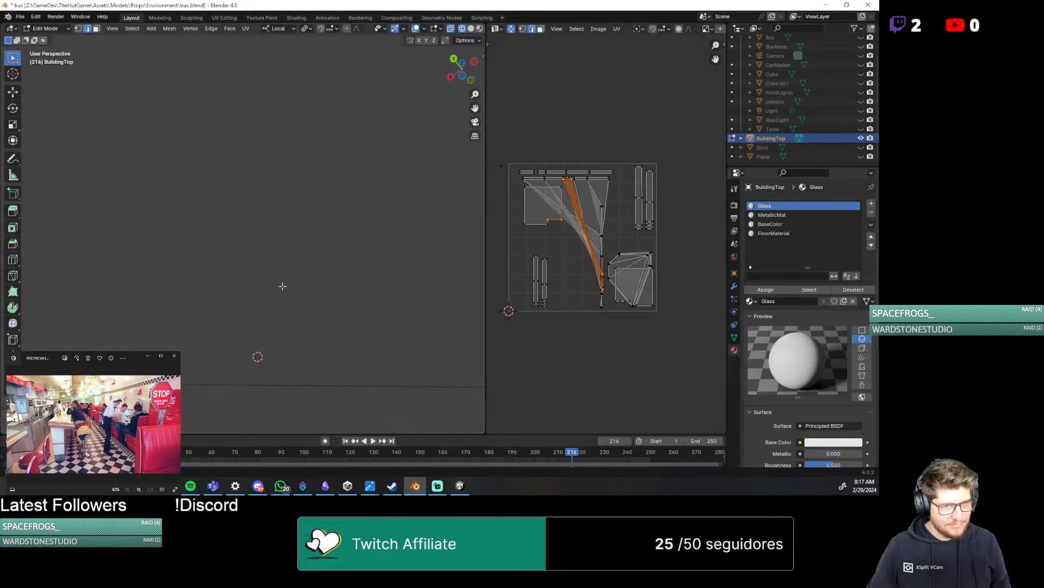
scroll(285, 364, "down", 8)
middle_click_drag(261, 354, 275, 272)
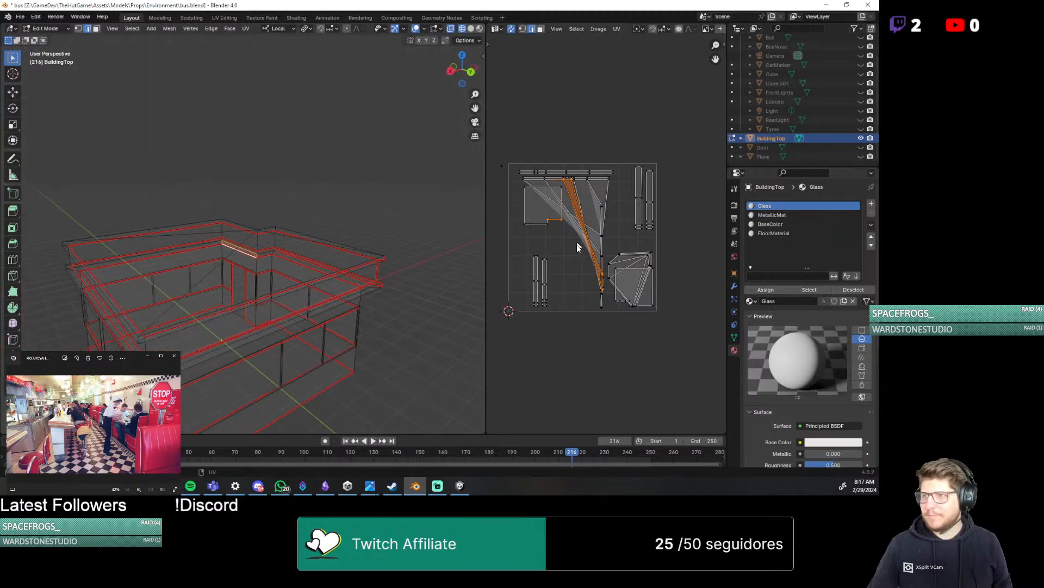
Inspect the overlapping, stretched UV faces by selecting their edges and checking the matching parts of the building
scroll(616, 294, "up", 7)
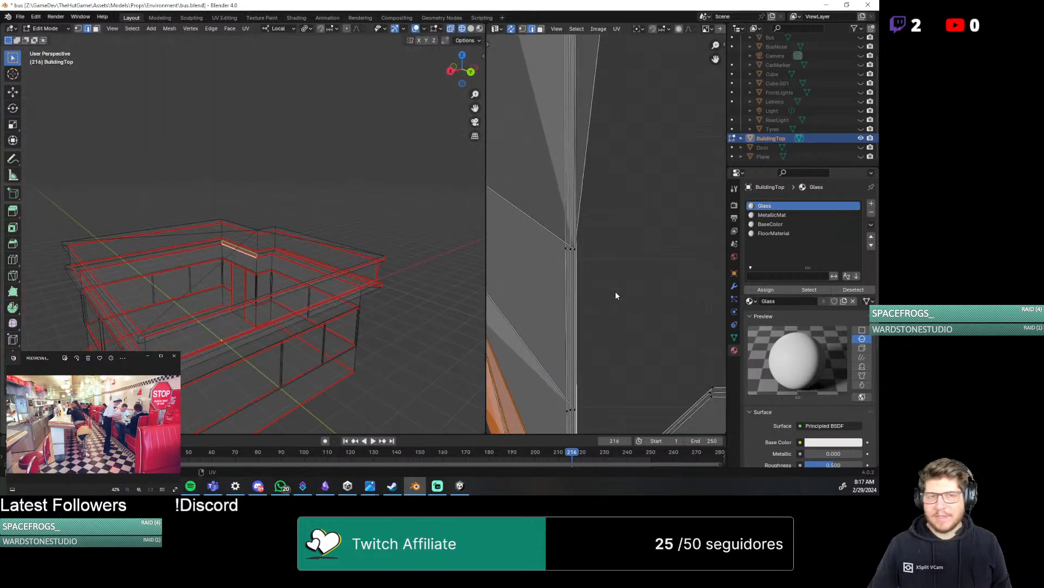
scroll(561, 303, "down", 3)
scroll(548, 299, "down", 4)
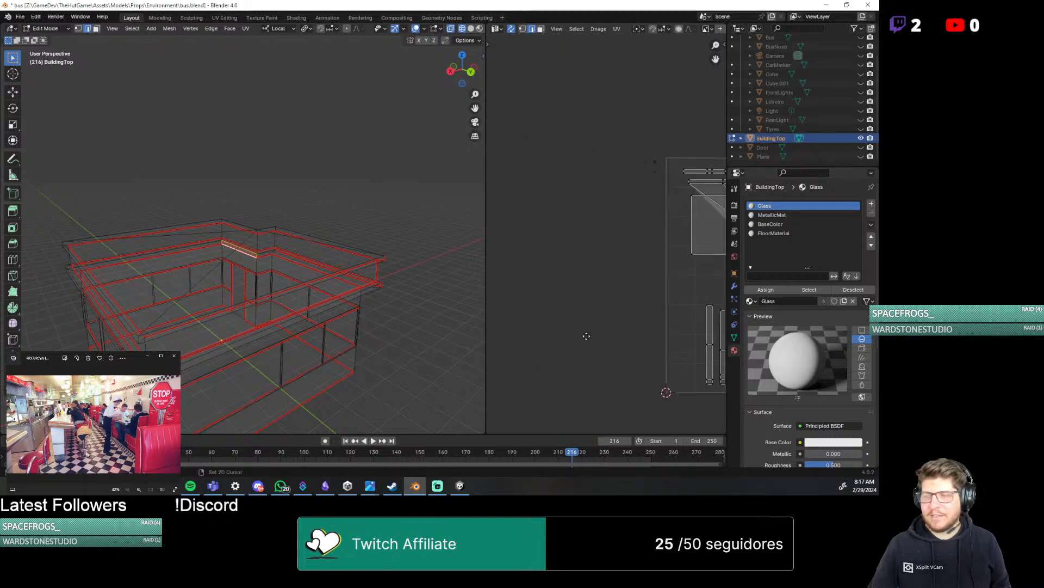
scroll(653, 278, "up", 2)
left_click(654, 278)
left_click(574, 237)
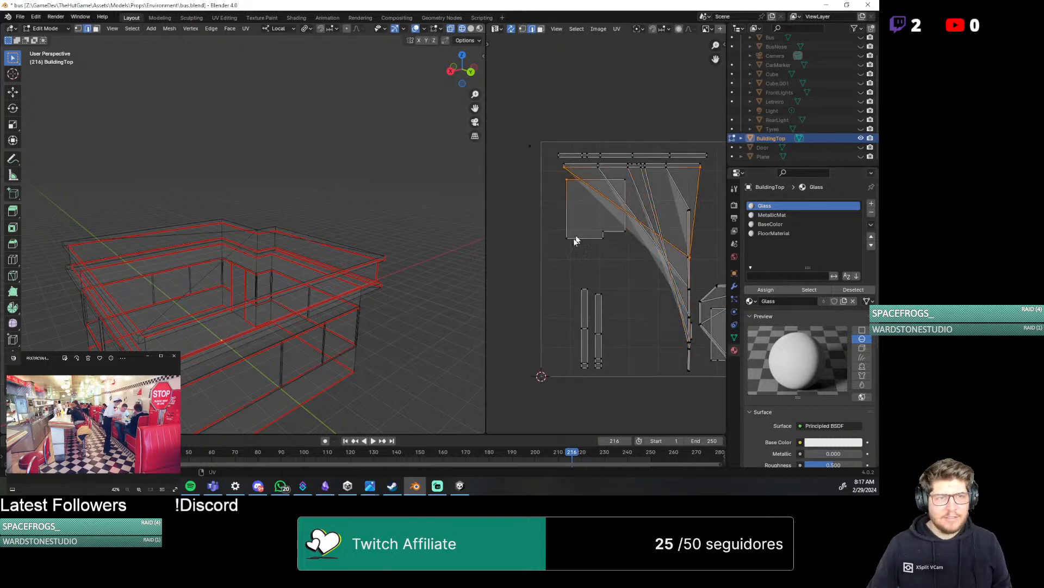
left_click(585, 237)
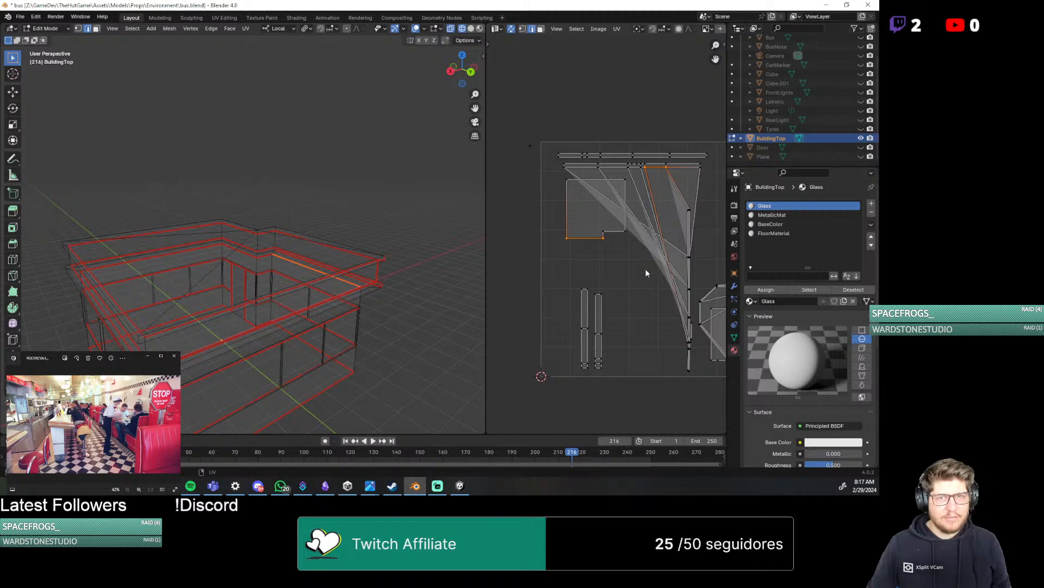
middle_click_drag(227, 303, 354, 280)
left_click(656, 301)
scroll(631, 266, "up", 4)
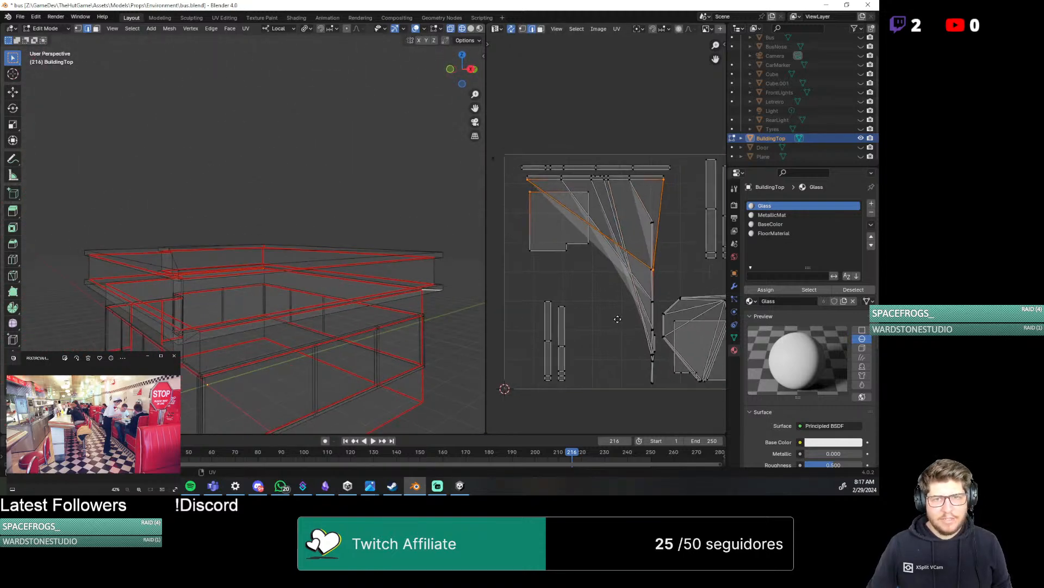
scroll(584, 301, "down", 5)
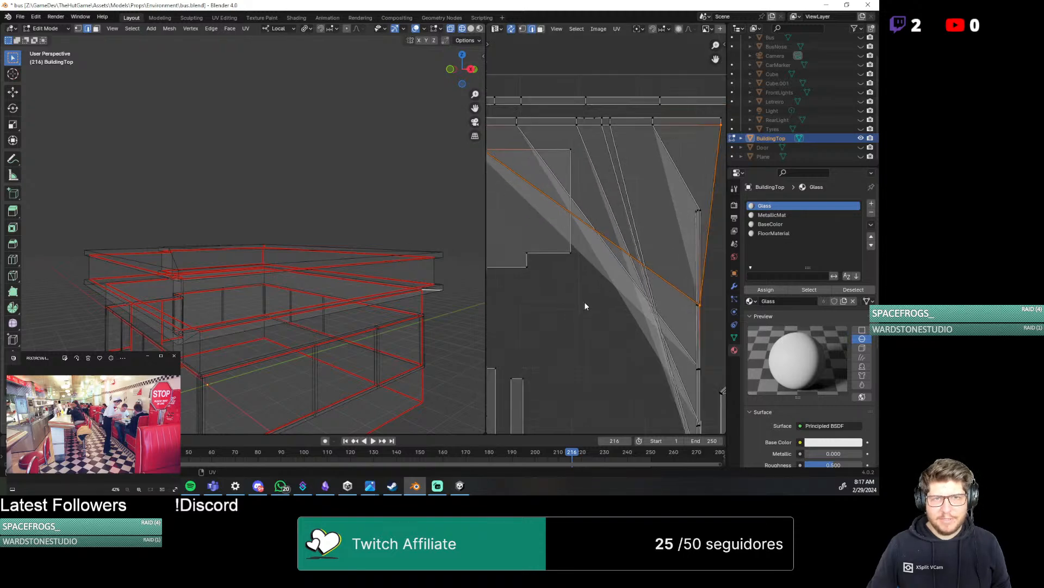
scroll(585, 306, "down", 2)
Check the whole mesh's UV layout and where the roof's upper back edge lies in it
key("a")
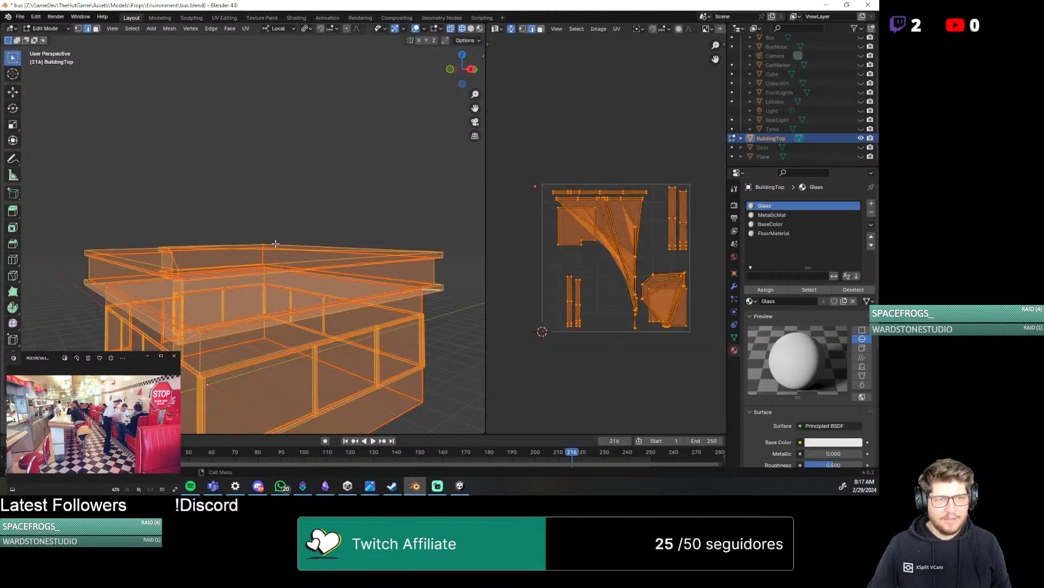
left_click(287, 221)
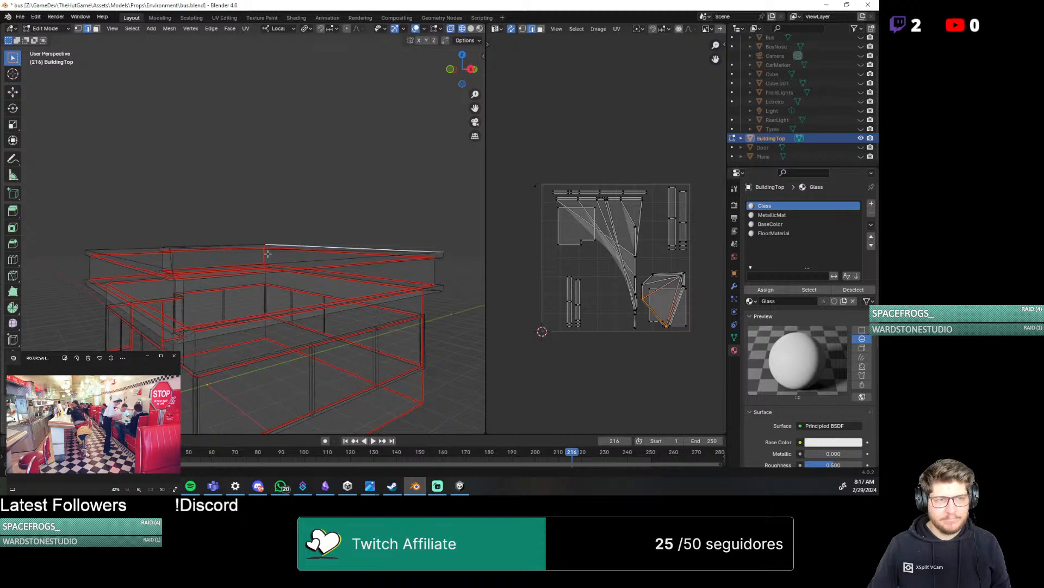
middle_click_drag(287, 222, 245, 237)
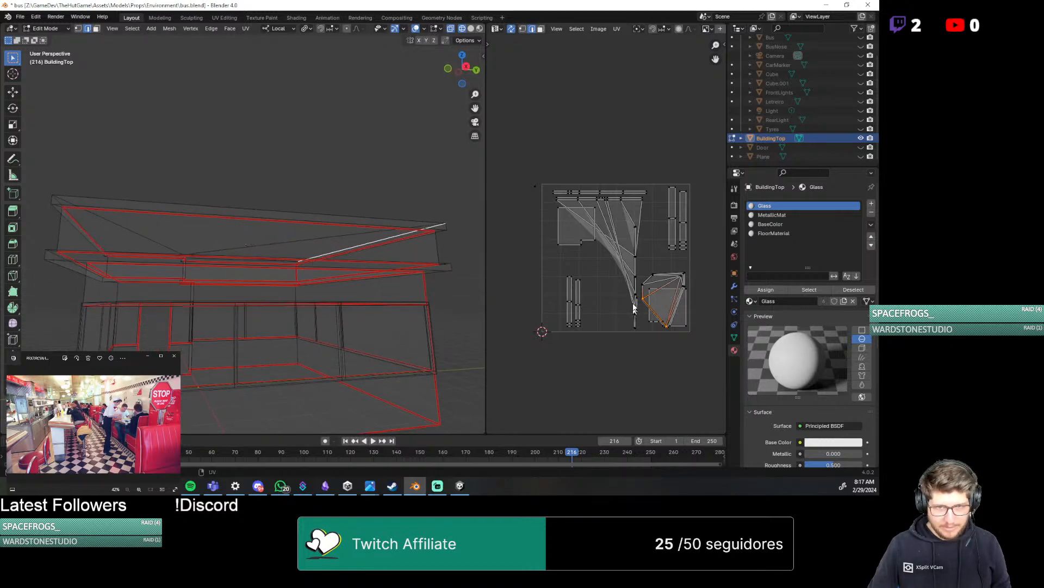
Select the tall stretched ledge face in the UV layout and unwrap it on its own
scroll(620, 240, "up", 3)
scroll(619, 240, "up", 3)
left_click(620, 149)
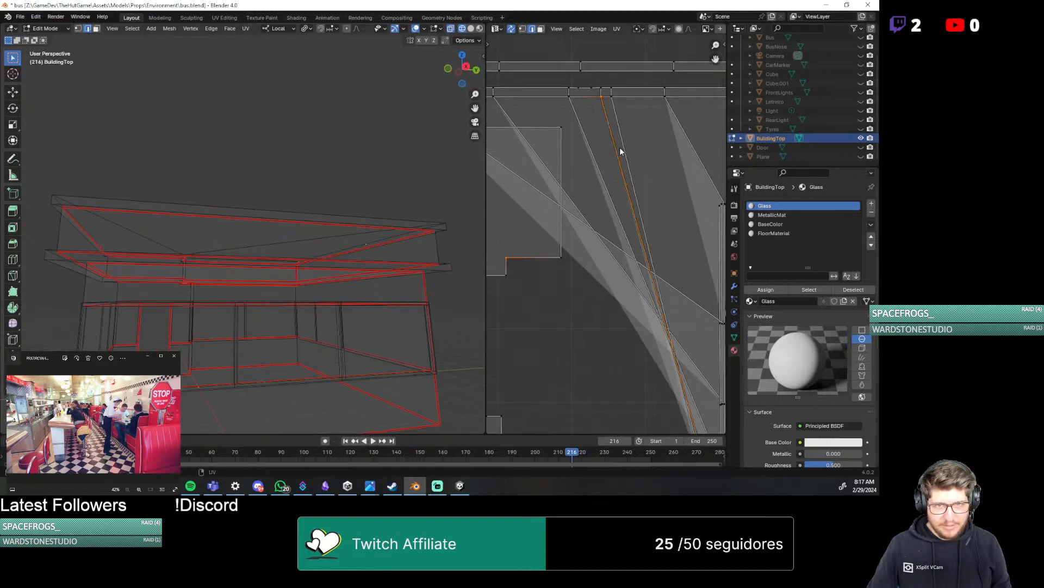
left_click(648, 211)
scroll(651, 235, "down", 1)
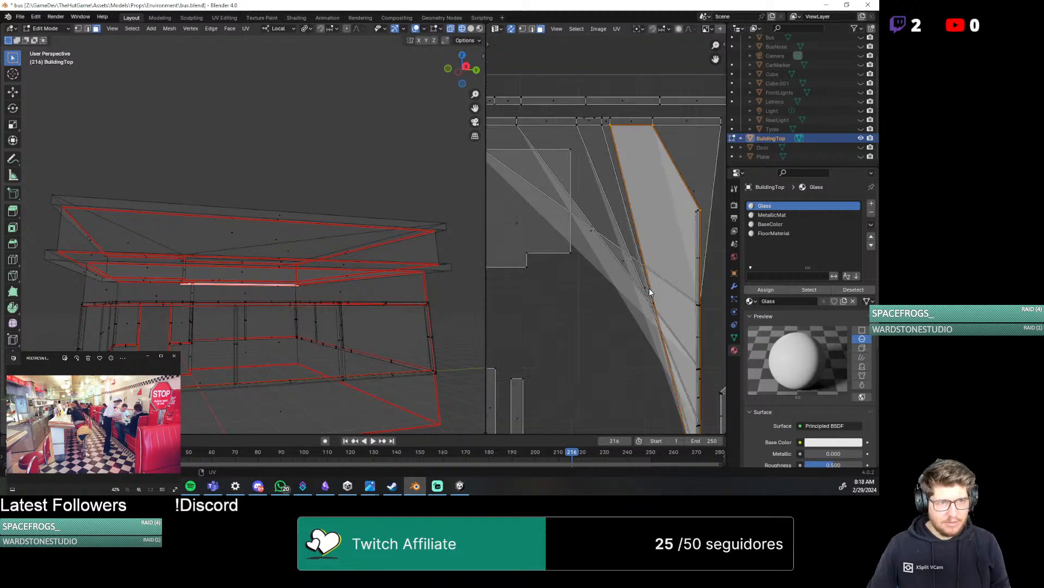
middle_click_drag(188, 300, 474, 293)
key("u")
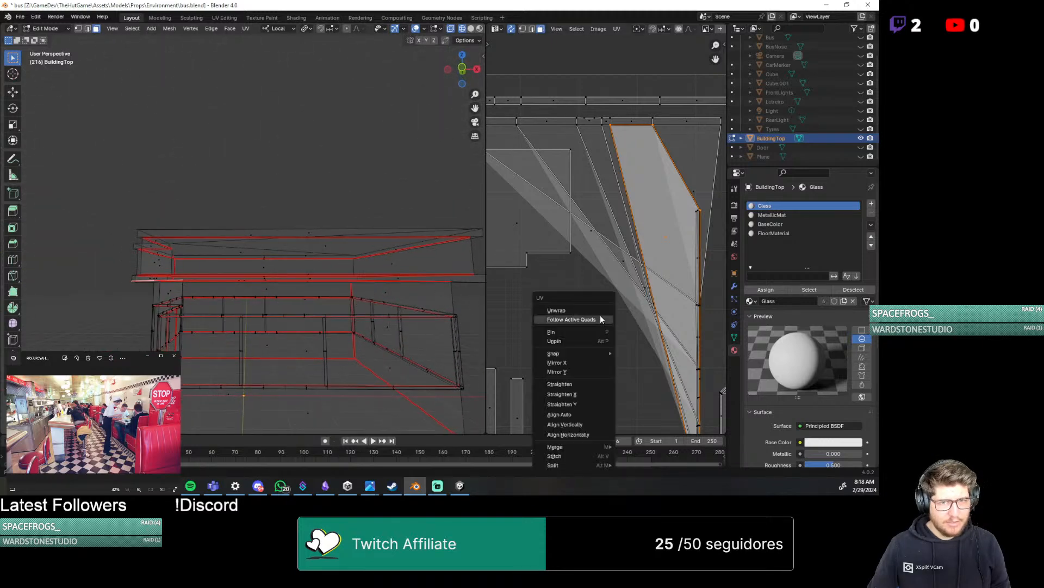
left_click(599, 315)
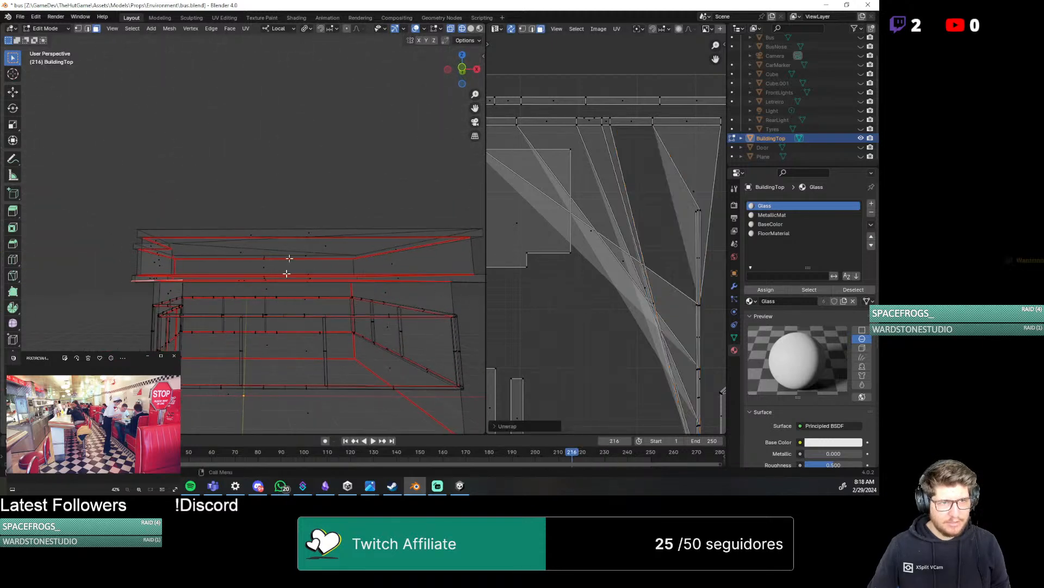
Try Follow Active Quads on the UVs of the entire building mesh and undo it
key("a")
key("u")
left_click(597, 318)
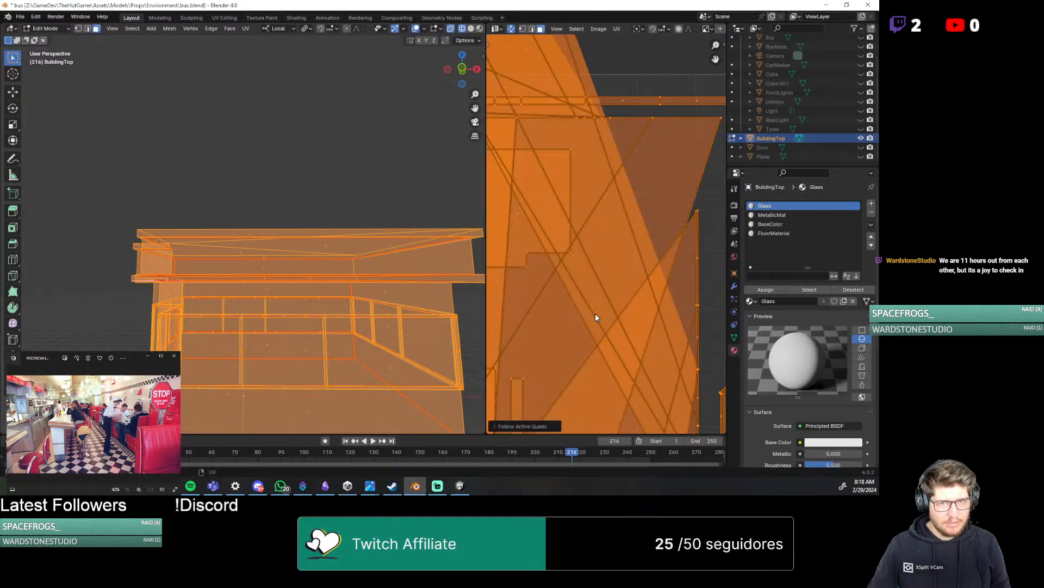
key("ctrl+z")
Try to unwrap all faces of the building mesh at once and undo it
key("u")
left_click(576, 298)
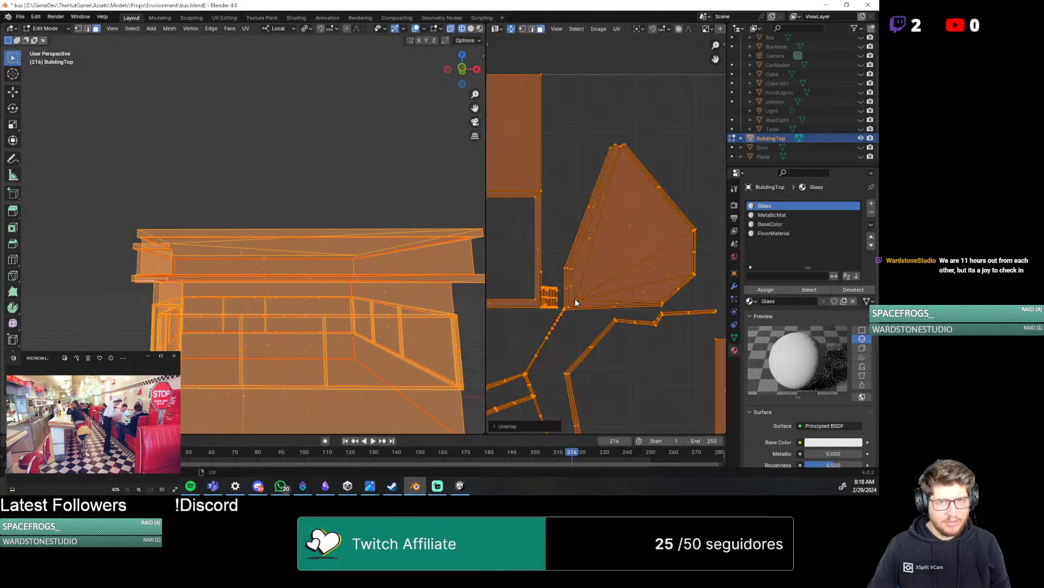
scroll(575, 300, "down", 3)
key("ctrl+z")
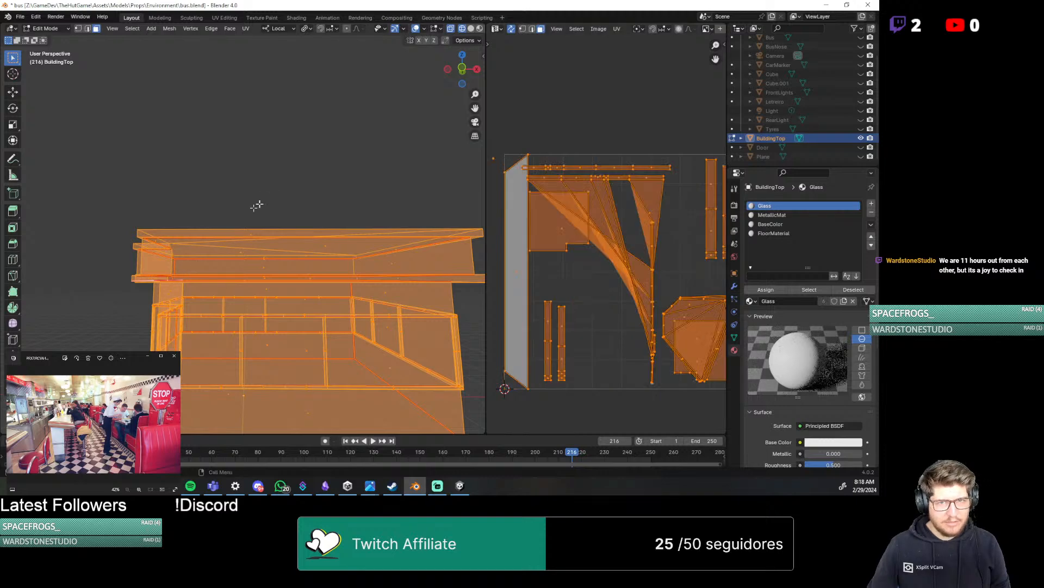
Select the ring of faces on the ledge around the building's top and unwrap them together
middle_click_drag(257, 205, 120, 225)
left_click(125, 242, "alt")
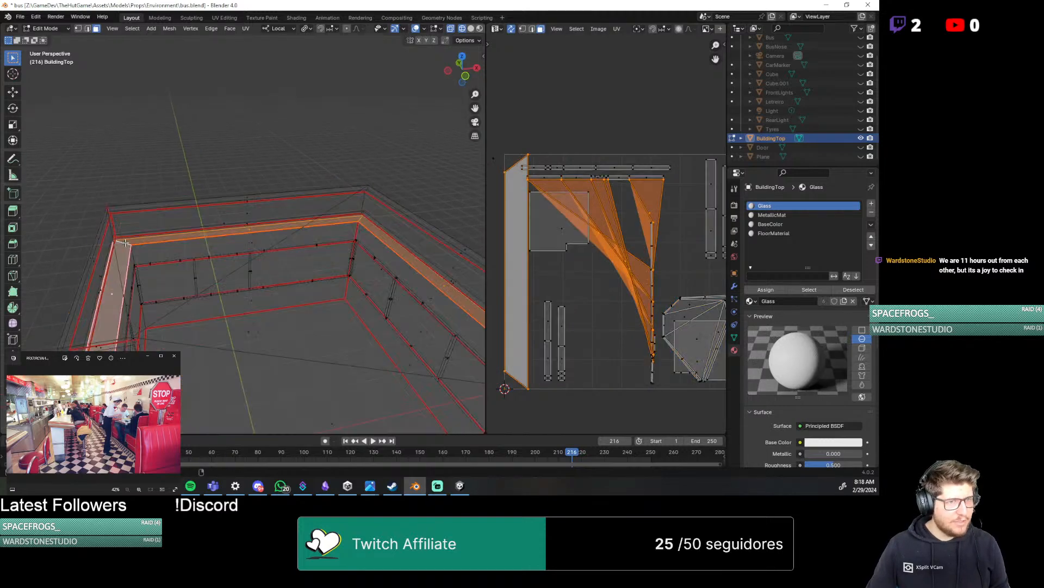
key("u")
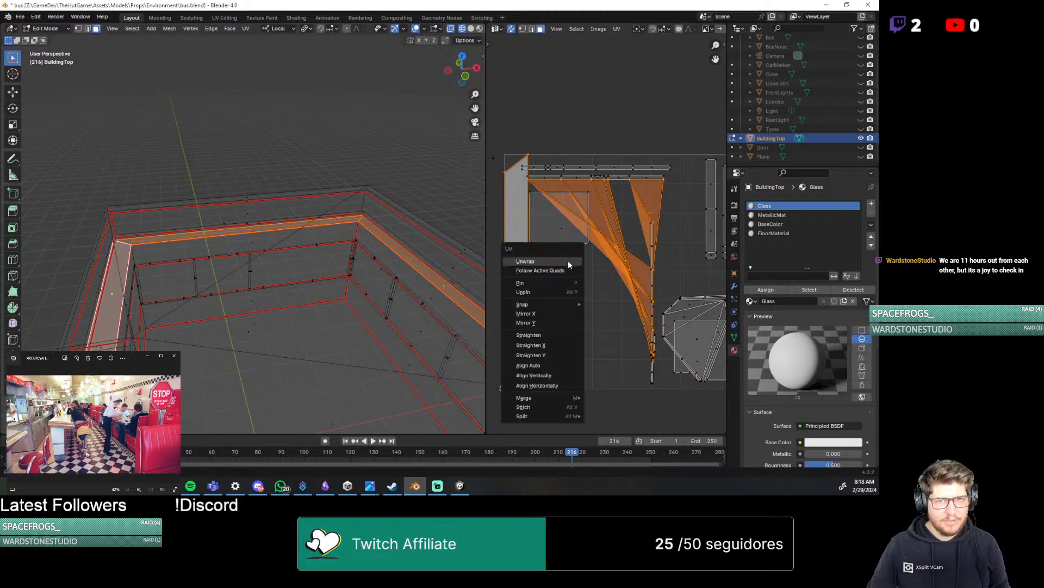
left_click(568, 261)
scroll(641, 307, "down", 4)
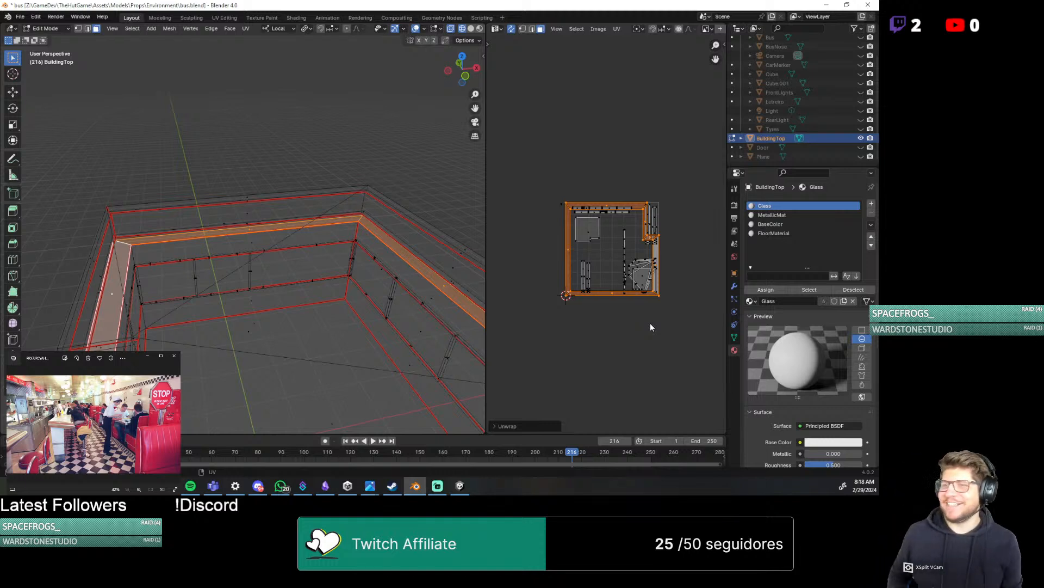
Scale the unwrapped ledge ring down in the UV layout to about 0.15 of its size
scroll(618, 299, "up", 5)
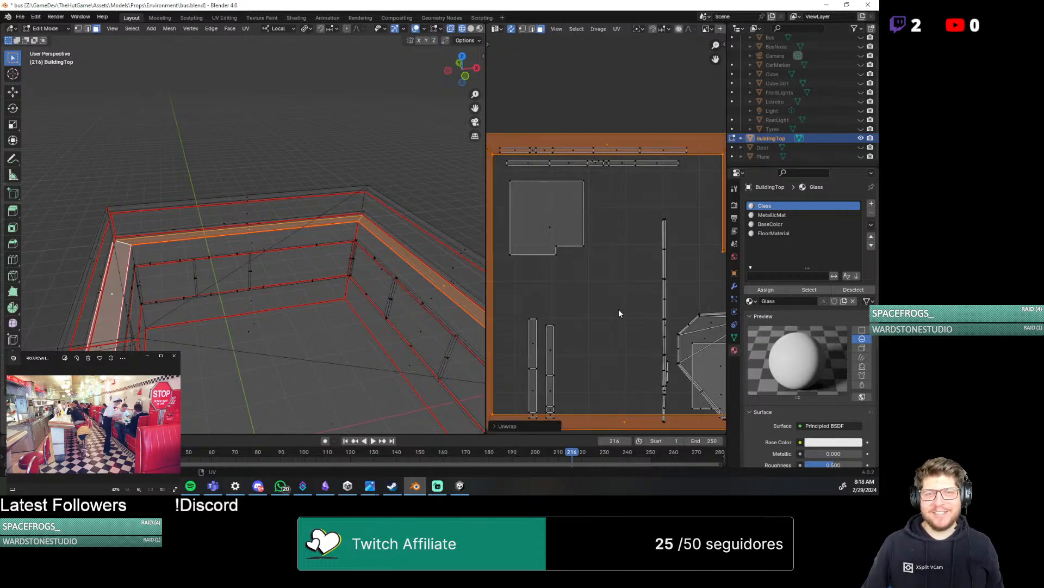
scroll(619, 309, "down", 1)
key("s")
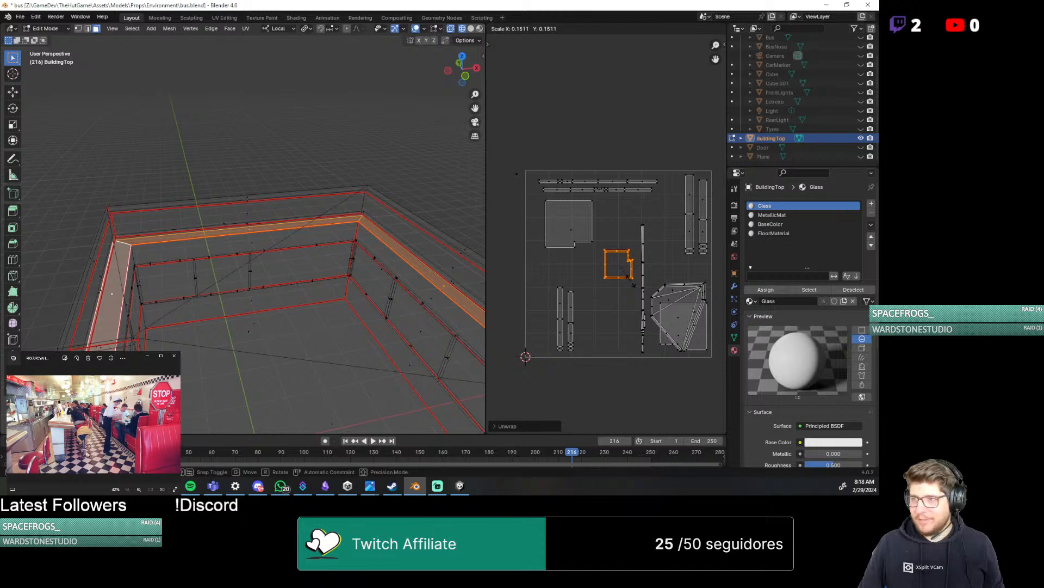
left_click(631, 280)
Examine individual faces of the scaled ring island and the ledge faces they correspond to
scroll(616, 279, "up", 3)
scroll(628, 306, "up", 1)
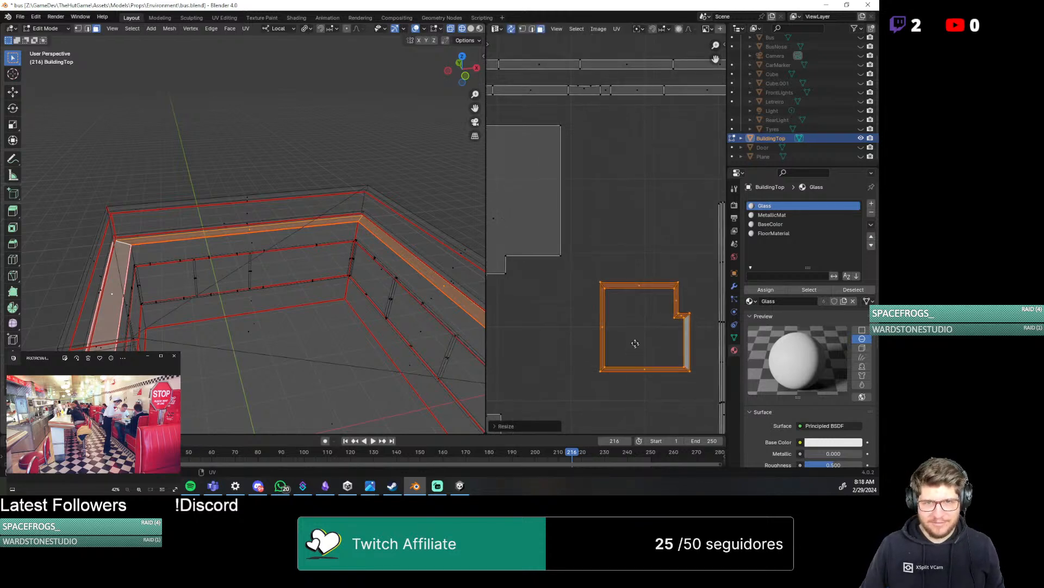
middle_click_drag(634, 342, 580, 313)
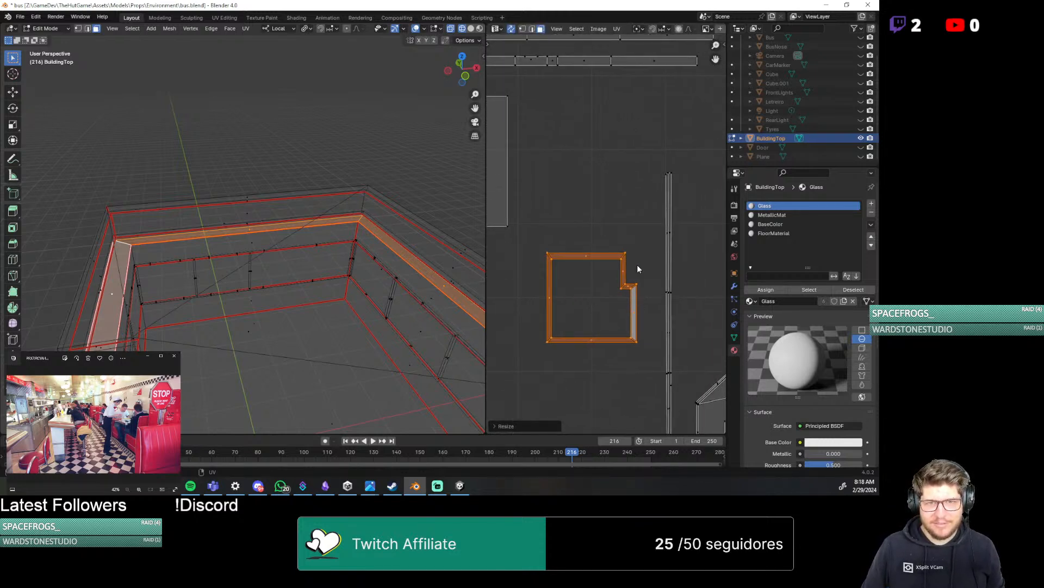
left_click_drag(605, 274, 641, 361)
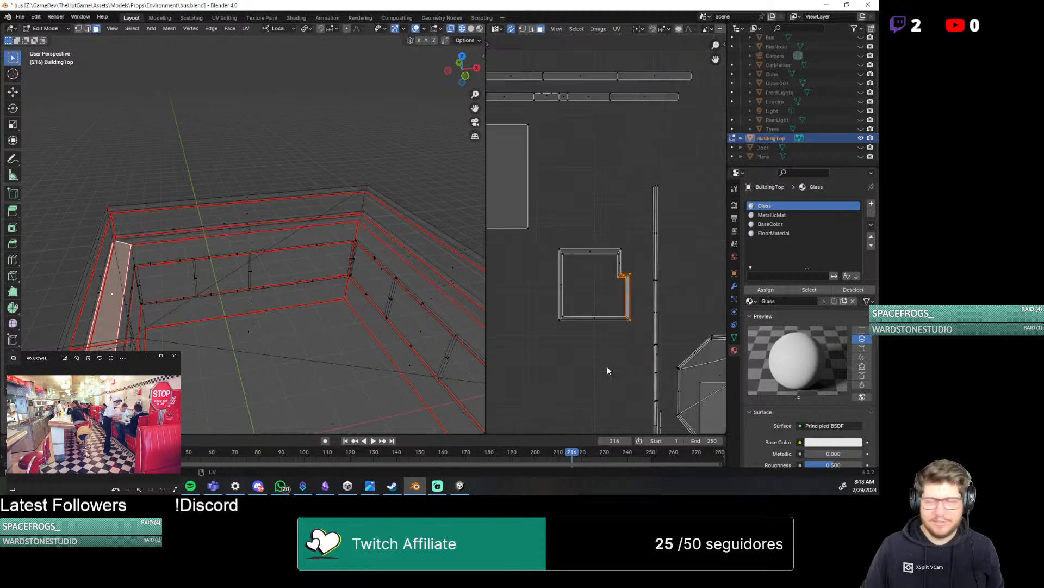
scroll(607, 367, "up", 2)
middle_click_drag(559, 348, 594, 318)
right_click(592, 320)
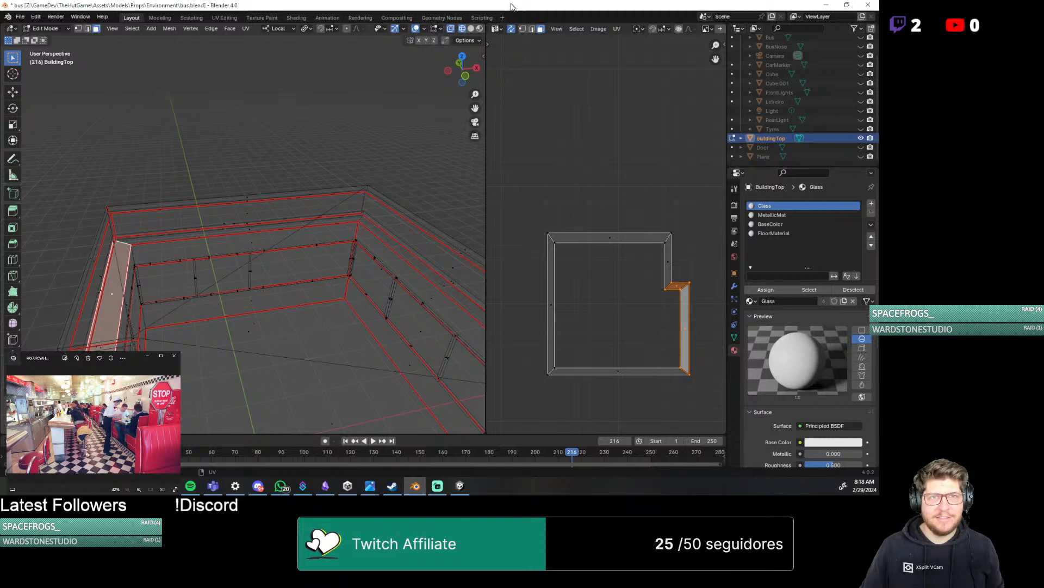
left_click(551, 304)
scroll(598, 392, "down", 2)
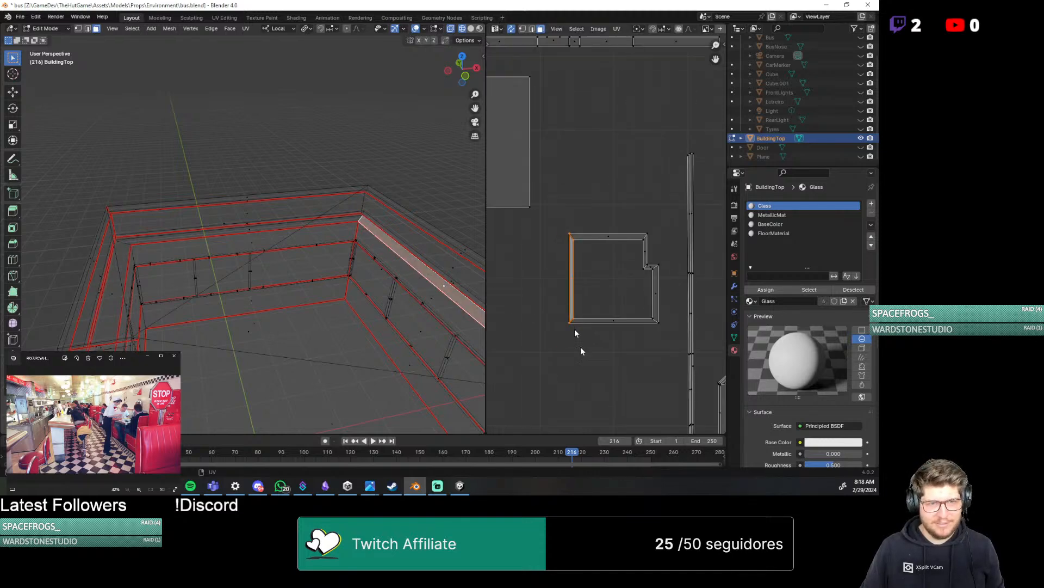
Move the whole ring island into the free space beside the pair of short vertical strips in the UV square, and save the file
left_click_drag(548, 228, 670, 359)
middle_click_drag(414, 375, 327, 315)
scroll(381, 295, "down", 4)
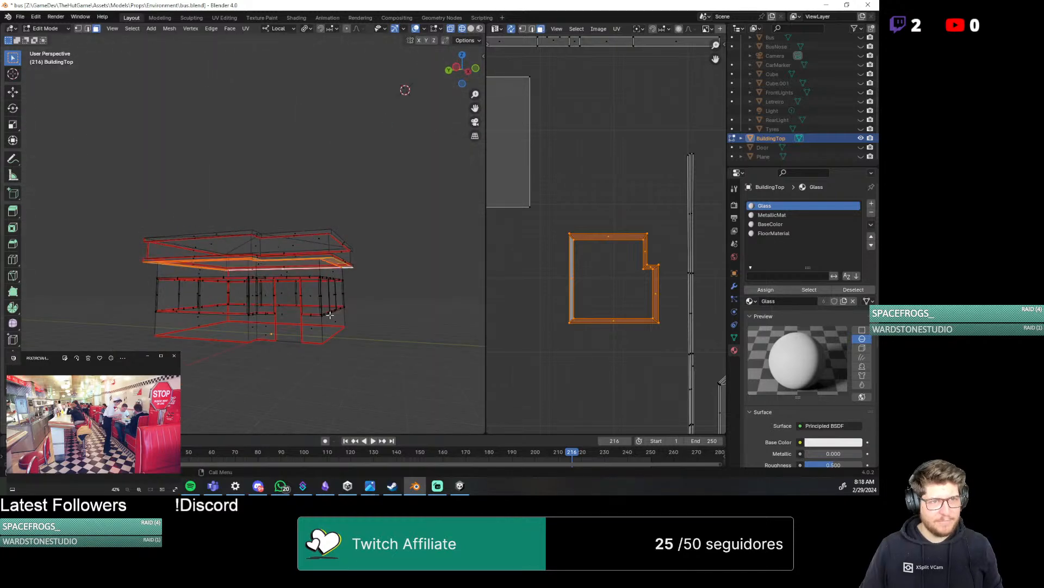
middle_click_drag(216, 299, 243, 288)
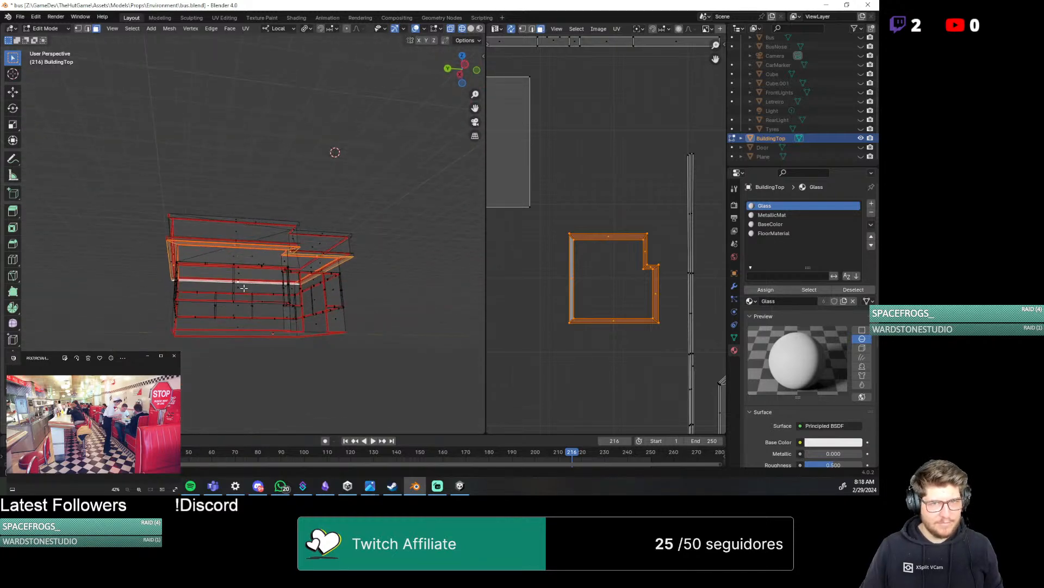
scroll(577, 350, "down", 3)
scroll(577, 348, "down", 2)
key("g")
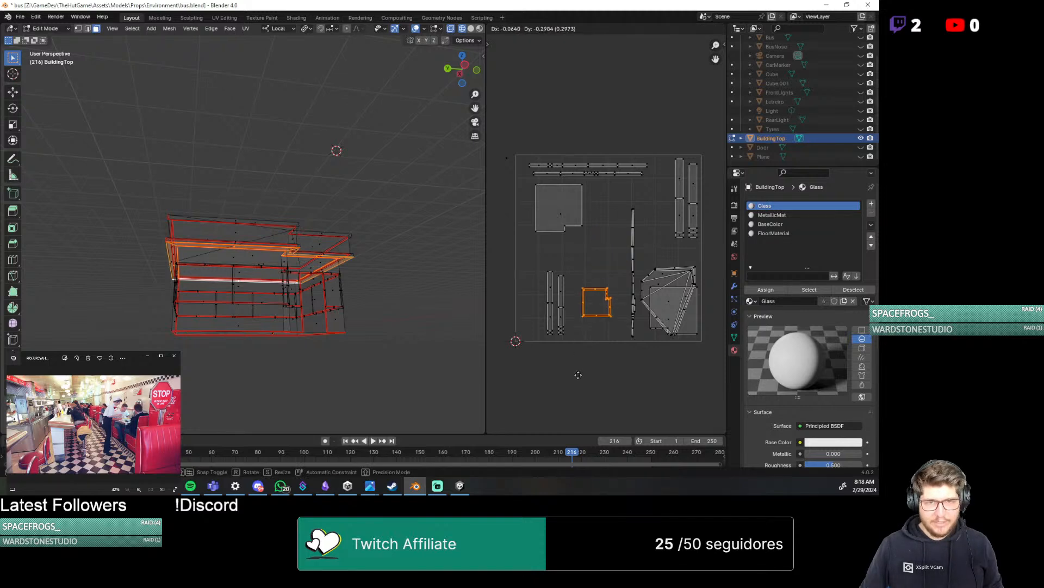
left_click(568, 383)
scroll(613, 394, "down", 4)
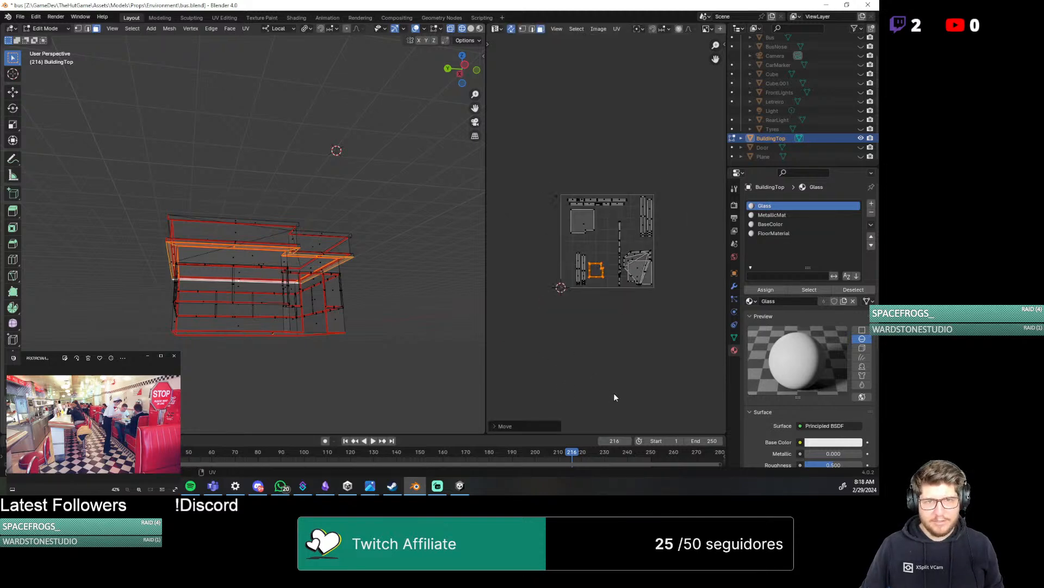
key("ctrl+s")
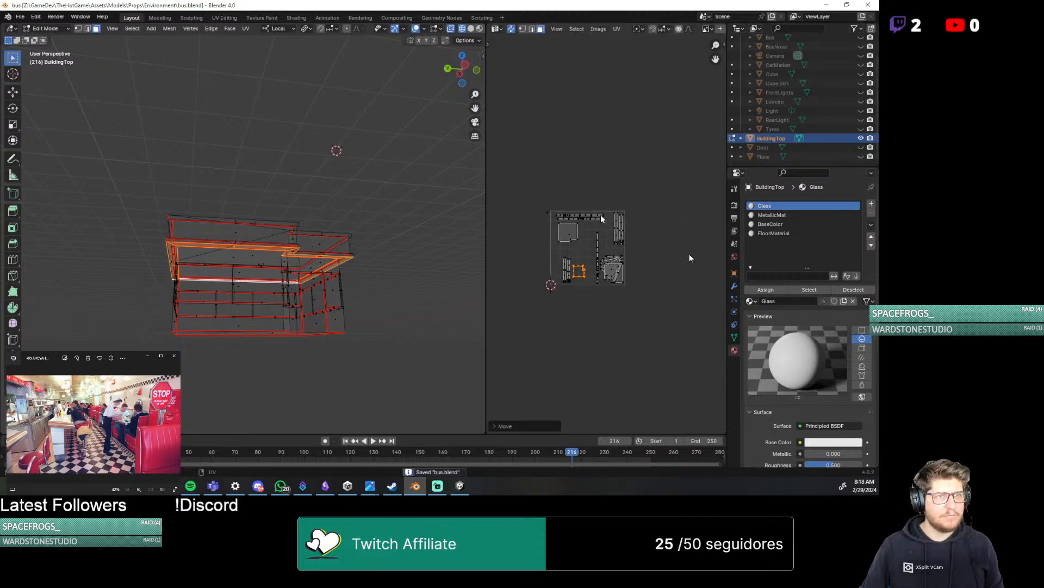
Assign the MetallicMat material to the selected ring of ledge faces and save the file
left_click(779, 216)
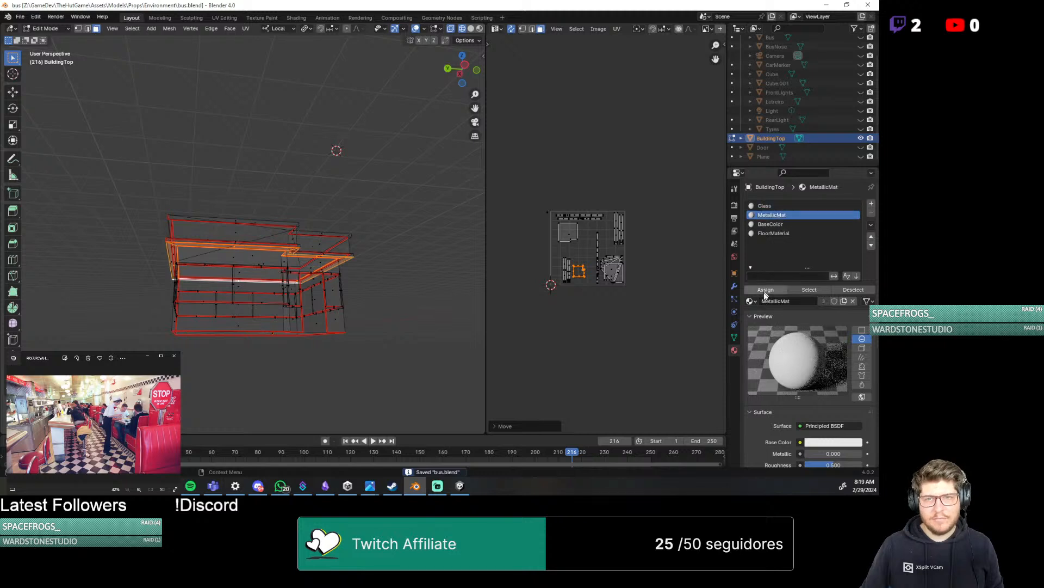
left_click(767, 290)
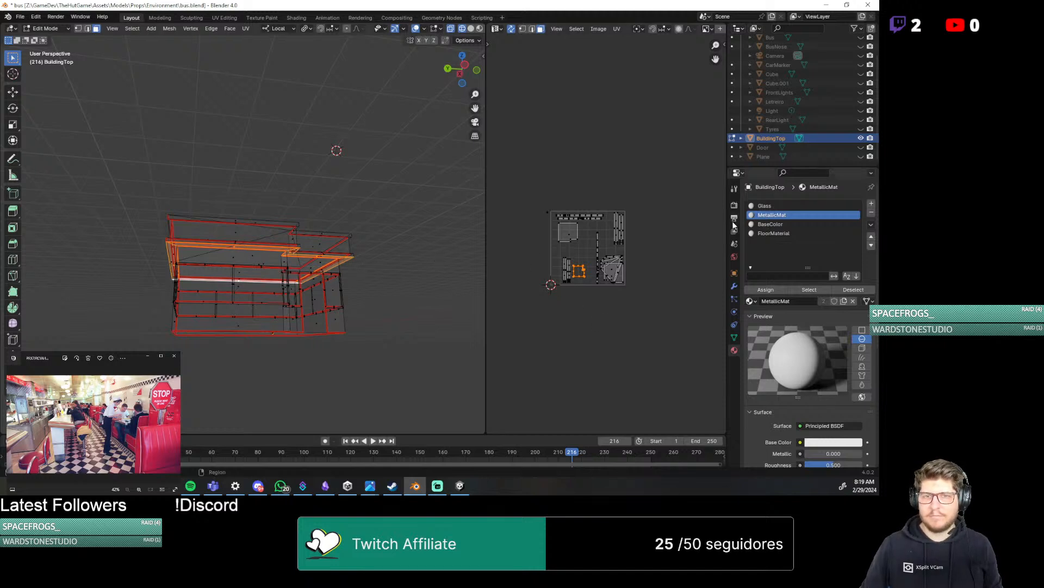
left_click(248, 206)
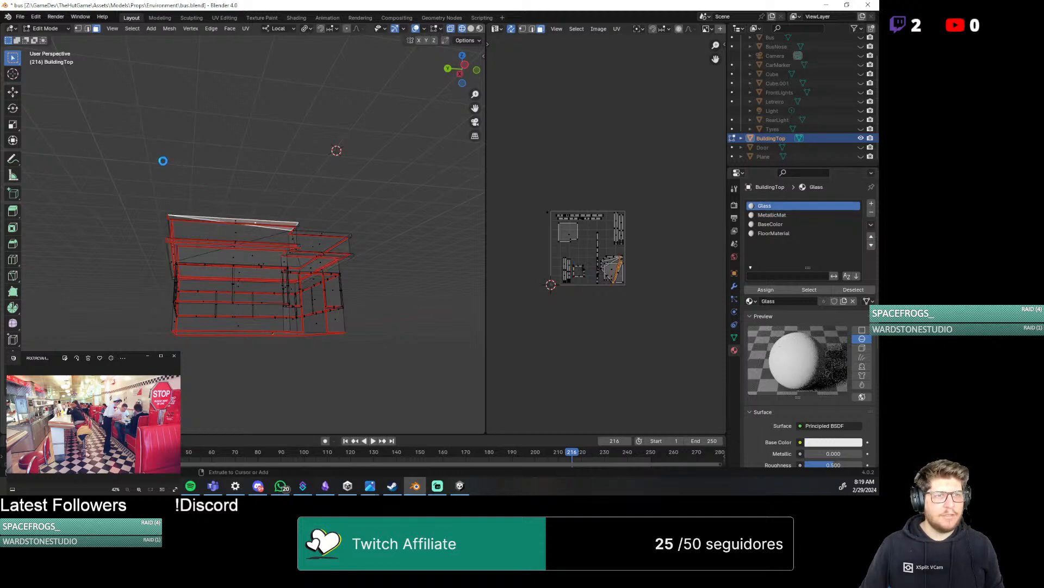
key("ctrl+s")
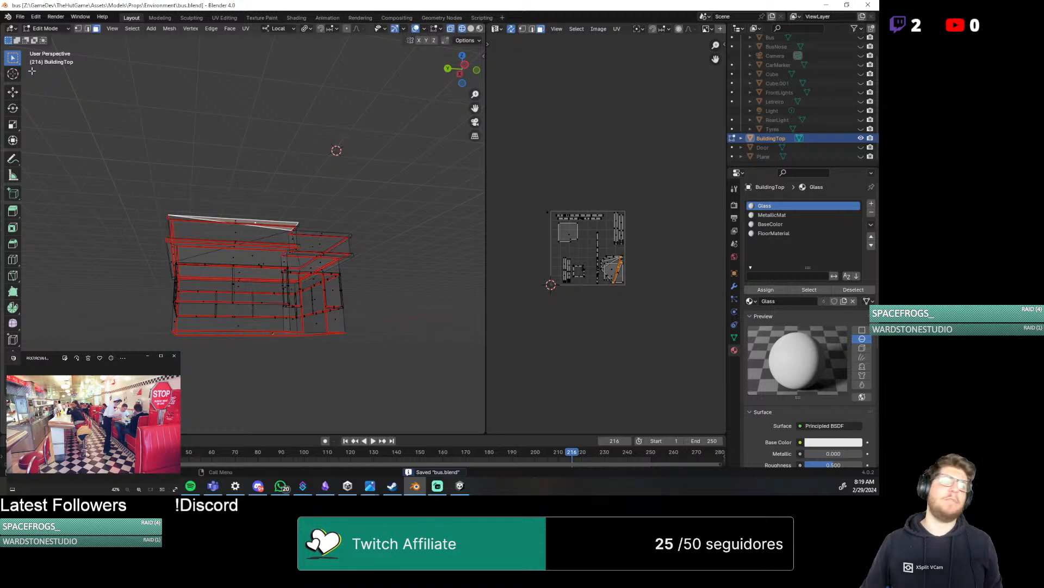
Export the building as FBX into the Environment/HFC folder, overwriting HFC.fbx
left_click(20, 17)
left_click(20, 17)
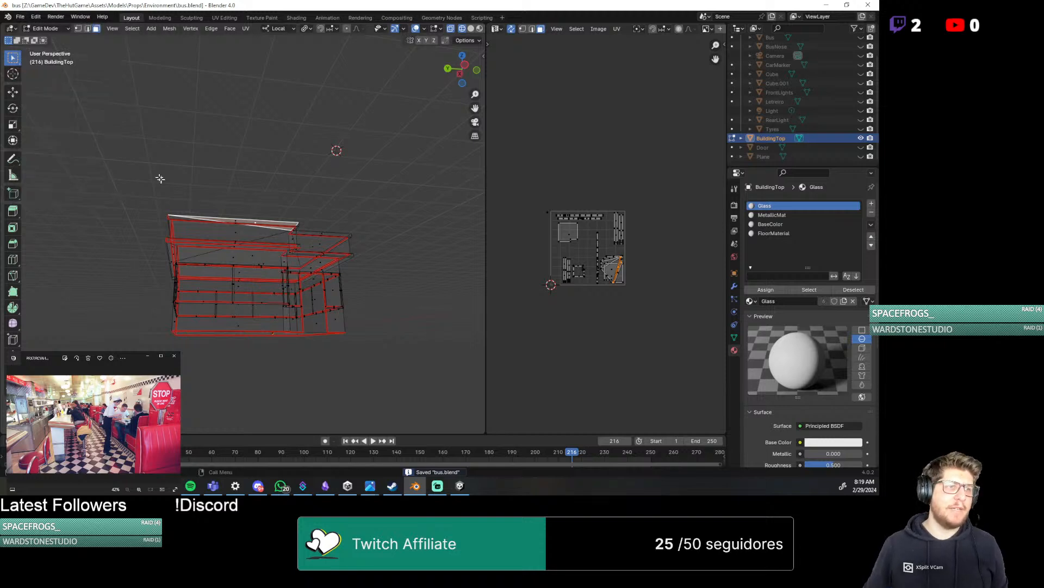
left_click(21, 17)
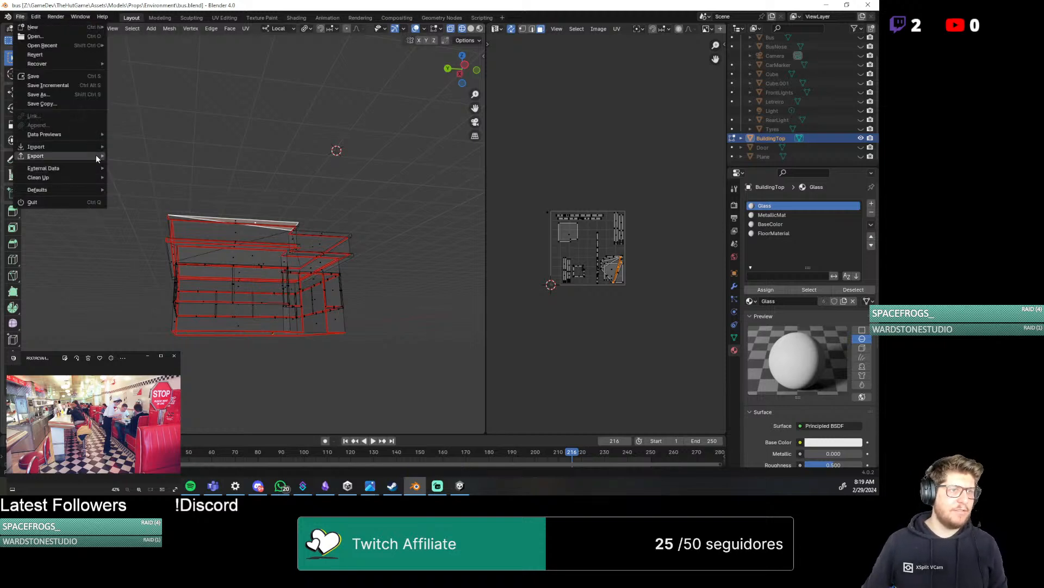
mouse_move(95, 154)
key("Caps_Lock")
left_click(153, 239)
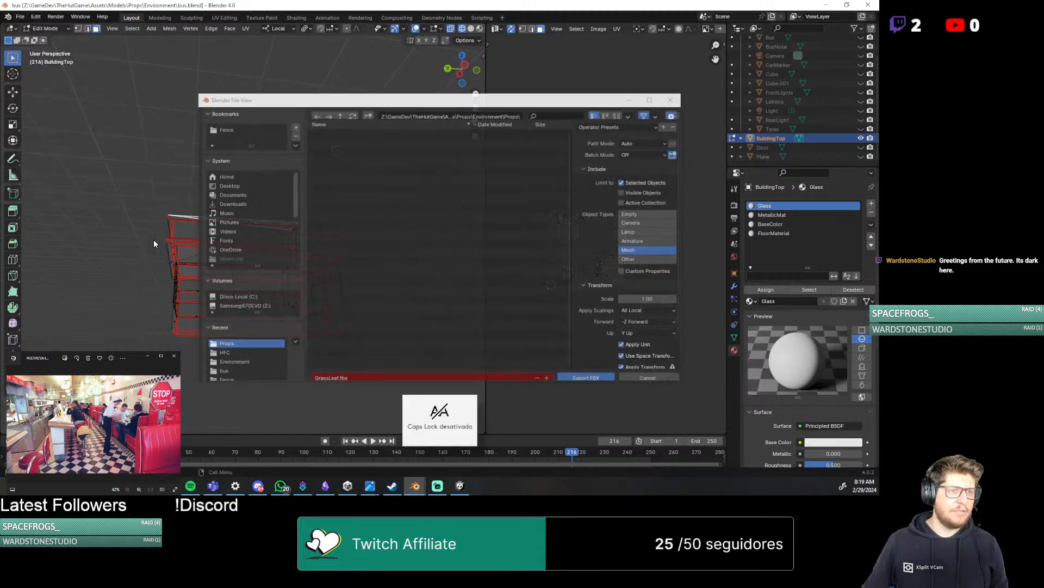
left_click(341, 115)
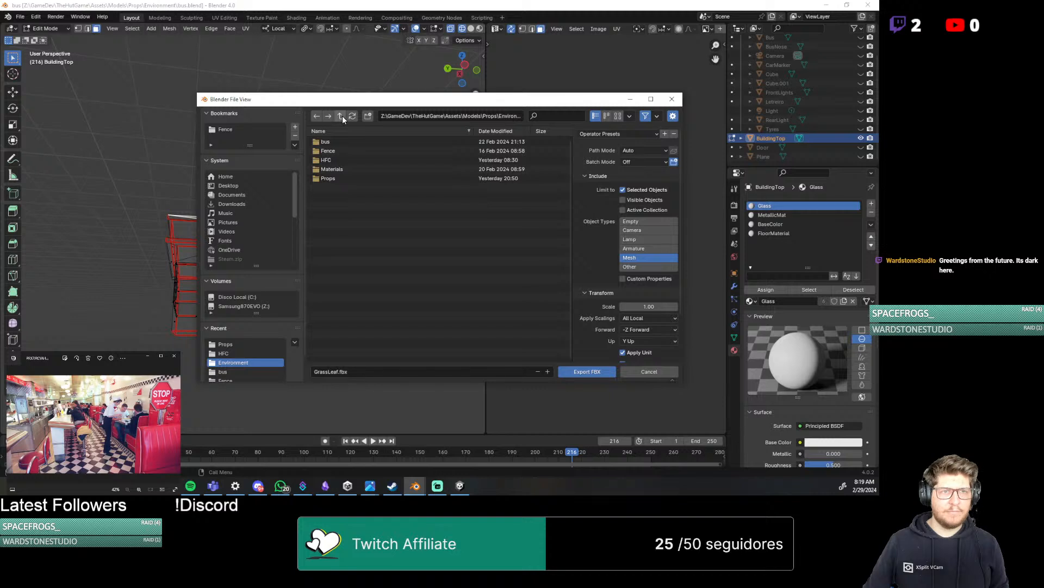
double_click(332, 162)
left_click(332, 142)
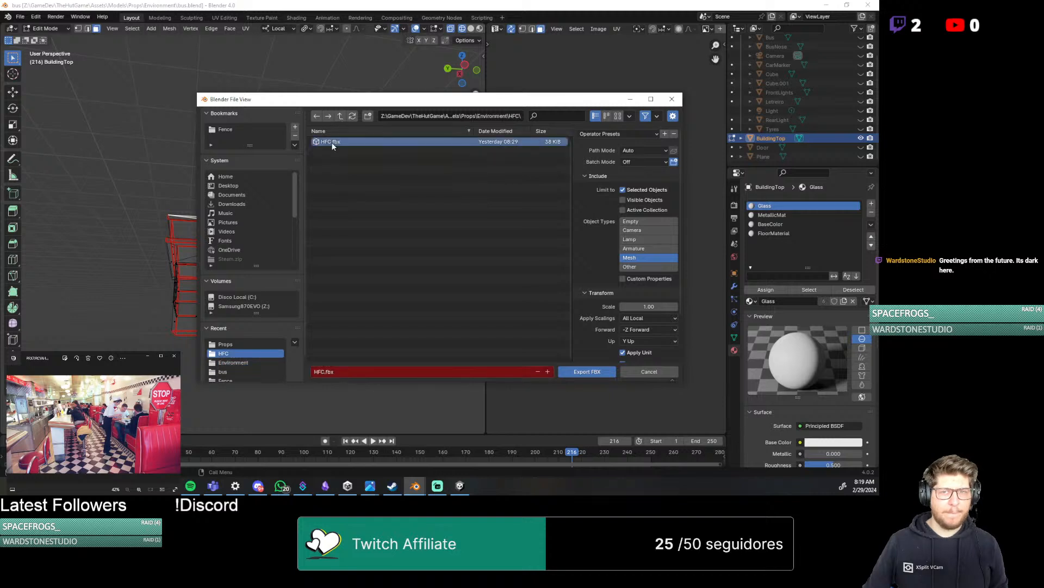
left_click(587, 372)
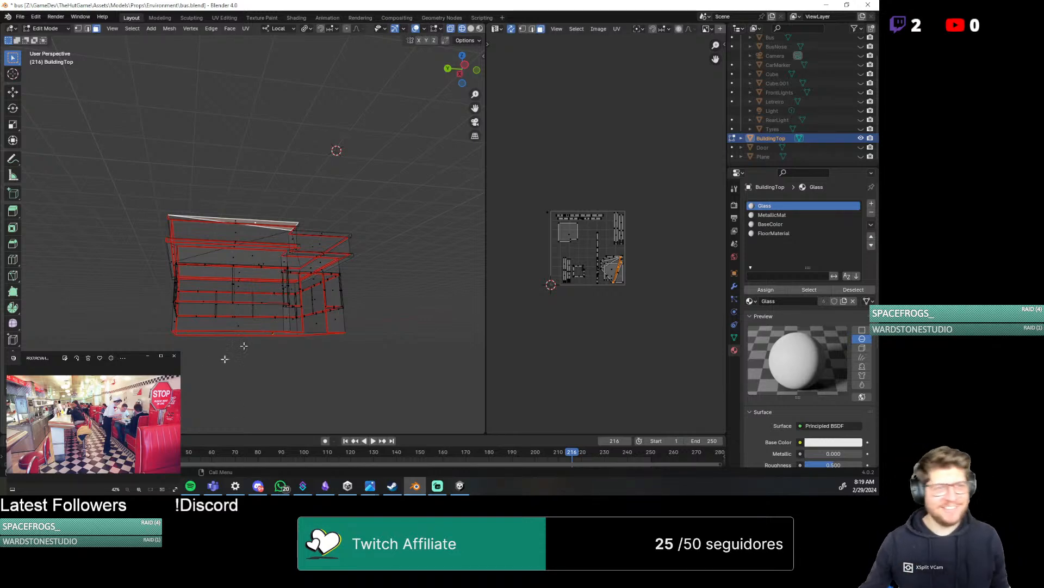
Switch to Unity, select the HFC building and locate its MetallicMat material in the project assets
middle_click_drag(272, 325, 265, 203)
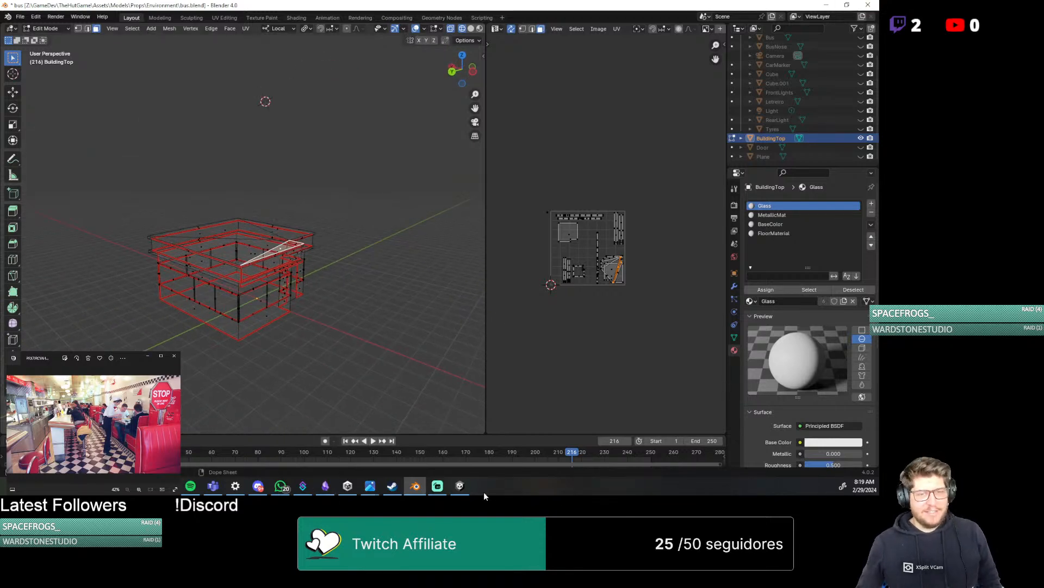
left_click(460, 487)
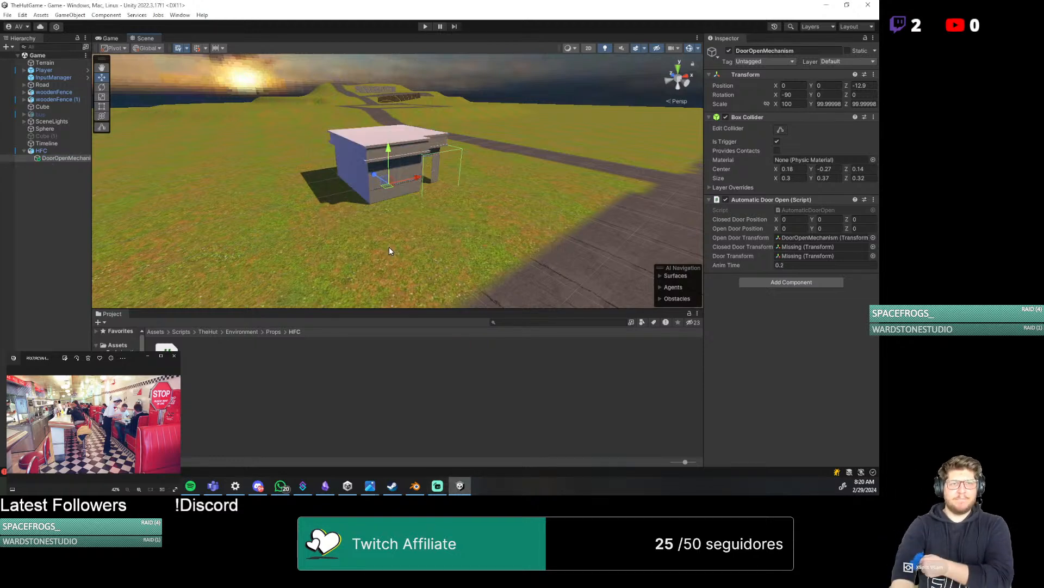
scroll(383, 234, "up", 6)
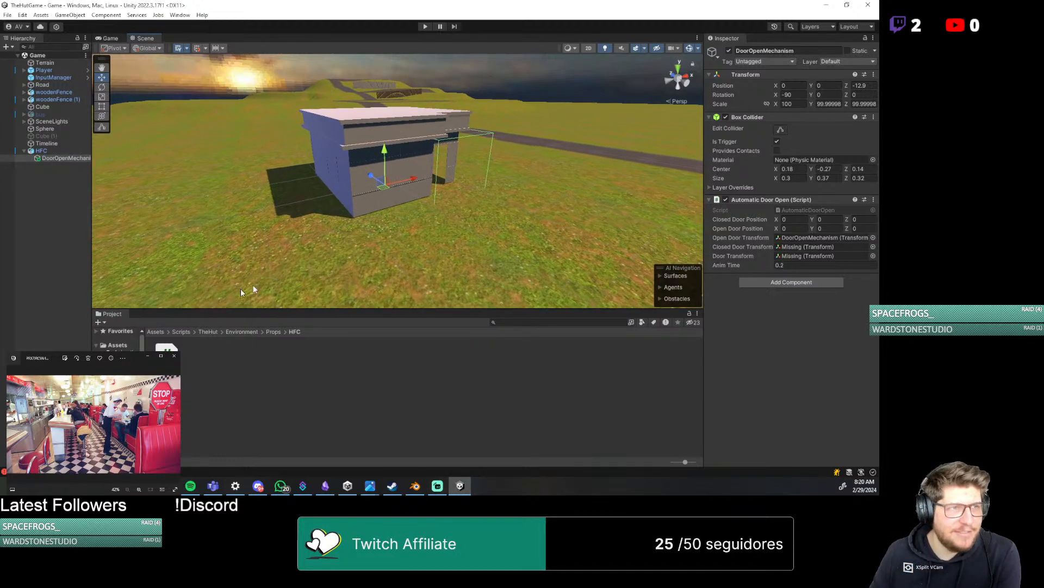
left_click(52, 151)
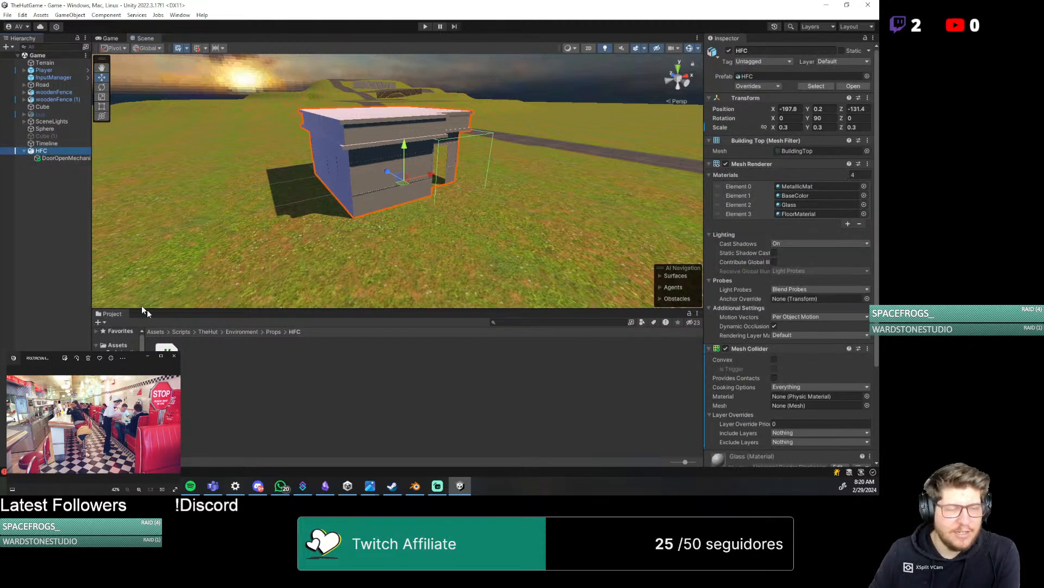
left_click(846, 189)
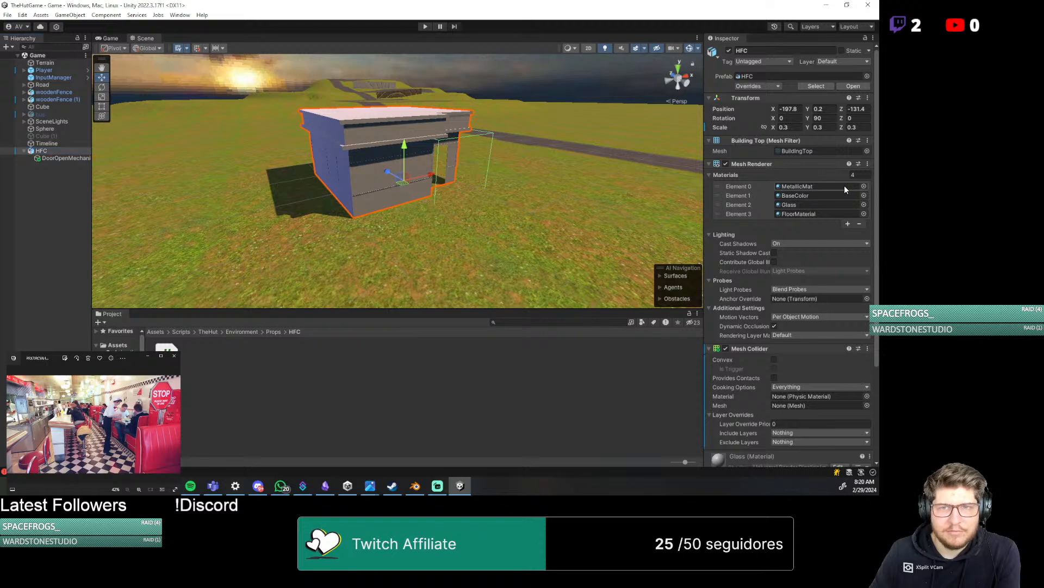
left_click(846, 188)
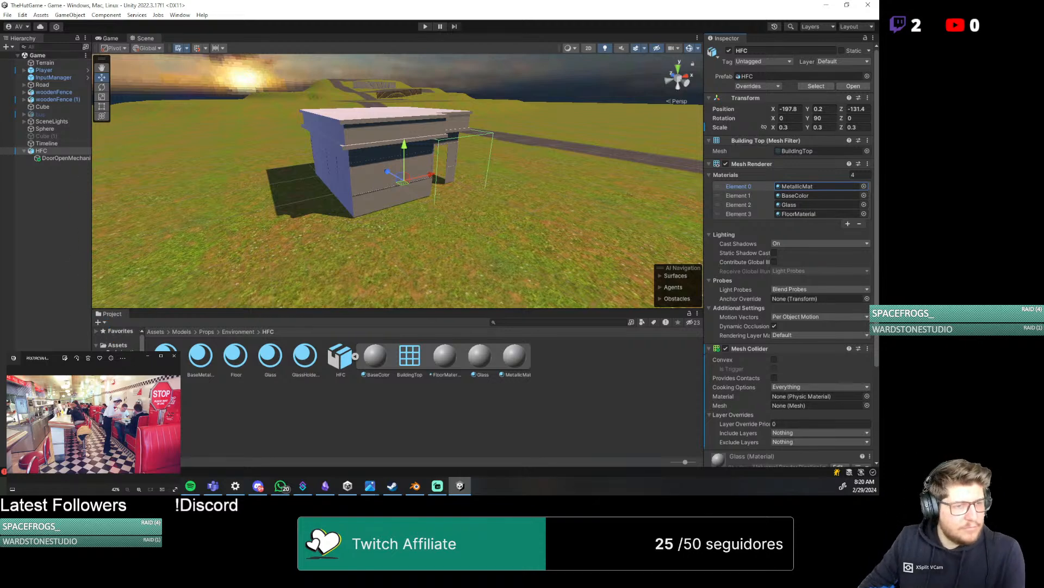
Look through the Models, Props and Materials asset folders in the project
left_click(237, 332)
left_click(181, 331)
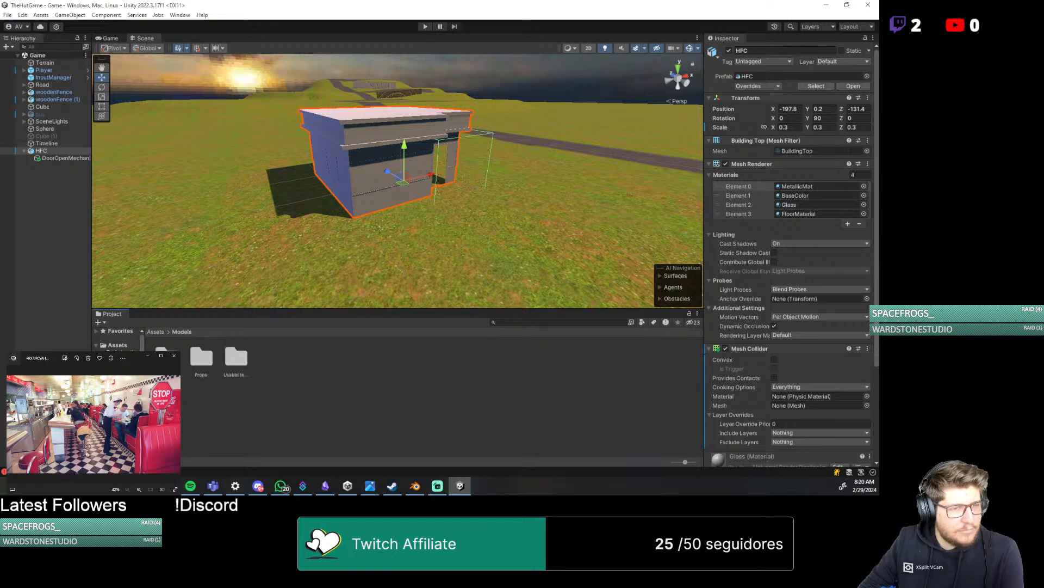
double_click(201, 358)
left_click(181, 331)
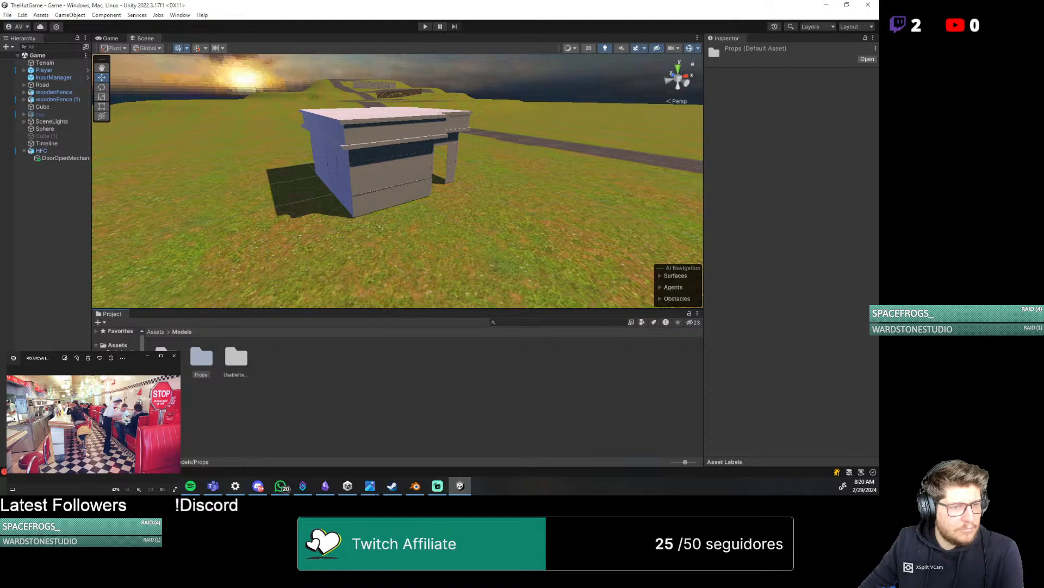
left_click(121, 382)
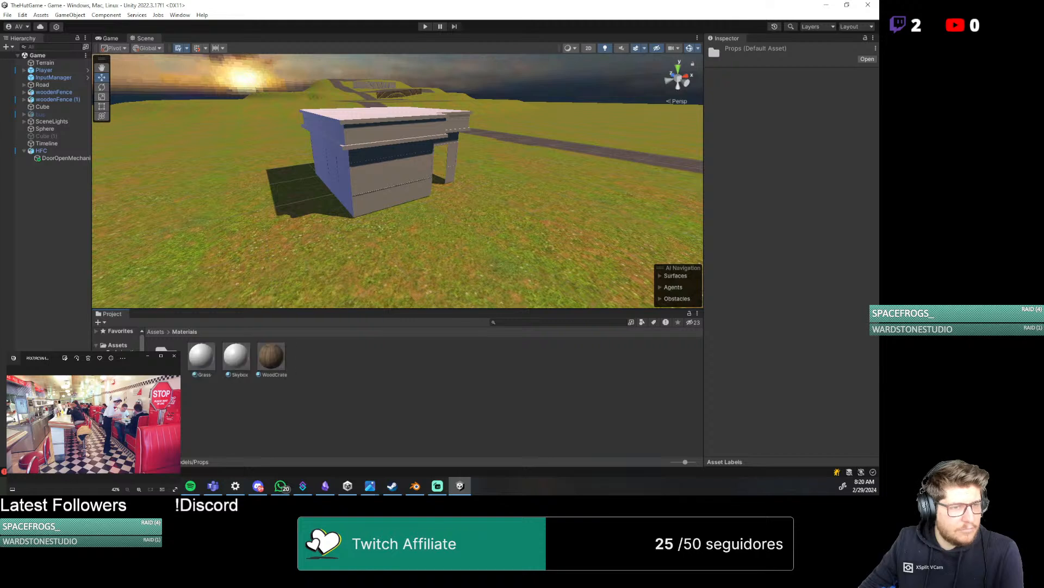
left_click(121, 389)
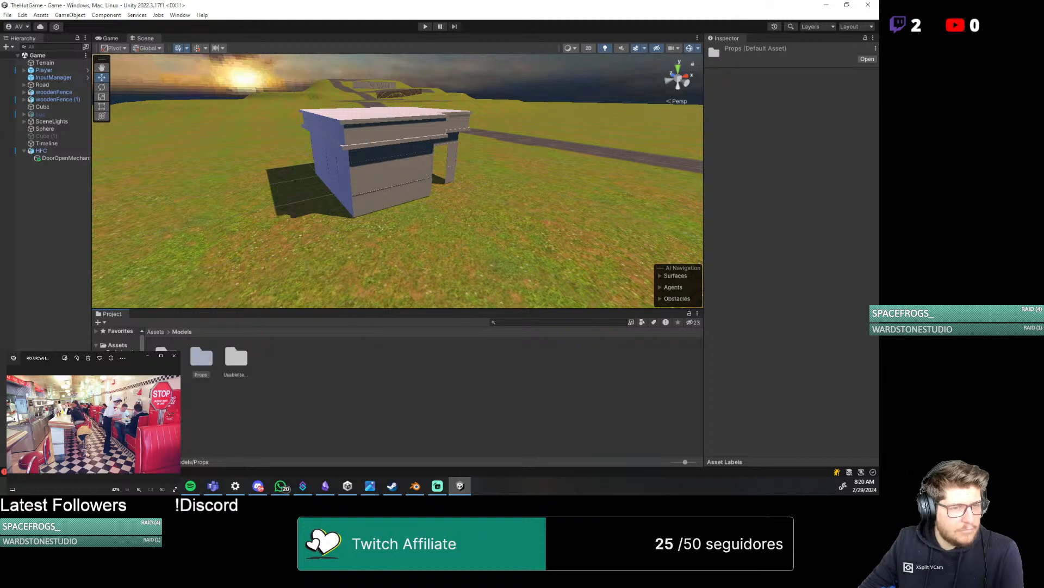
left_click(125, 396)
left_click(125, 404)
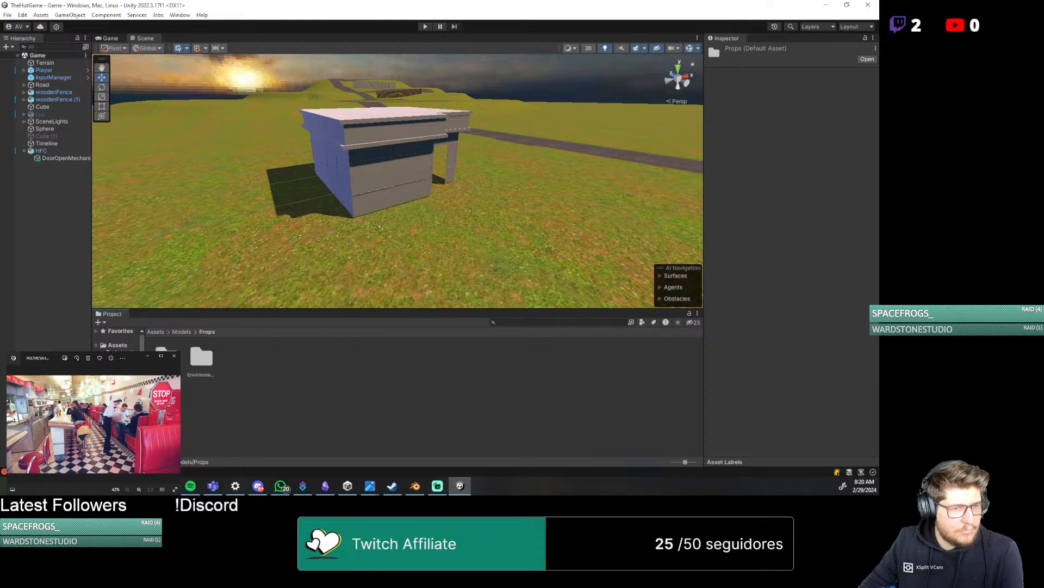
left_click(125, 396)
left_click(125, 404)
Open the Environment/HFC asset folder and apply the Glass material to the building's window surfaces in the scene
left_click(207, 365)
double_click(206, 365)
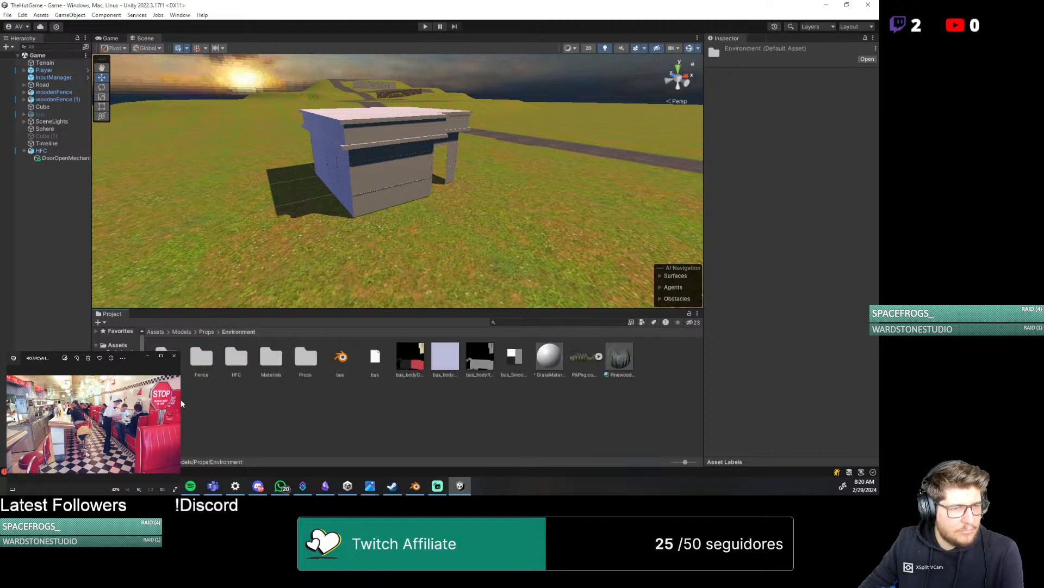
left_click(237, 361)
double_click(237, 361)
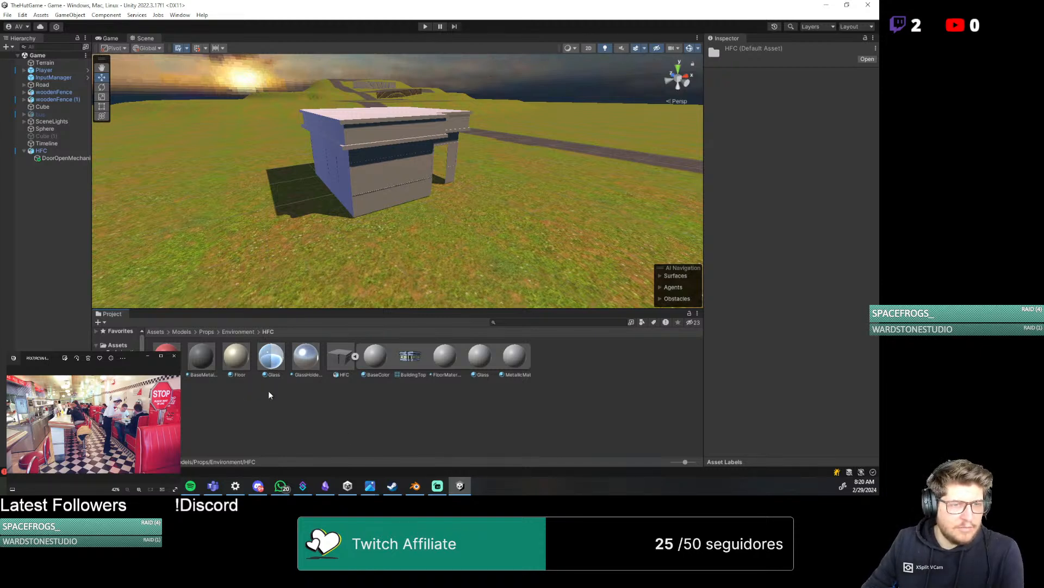
left_click(270, 358)
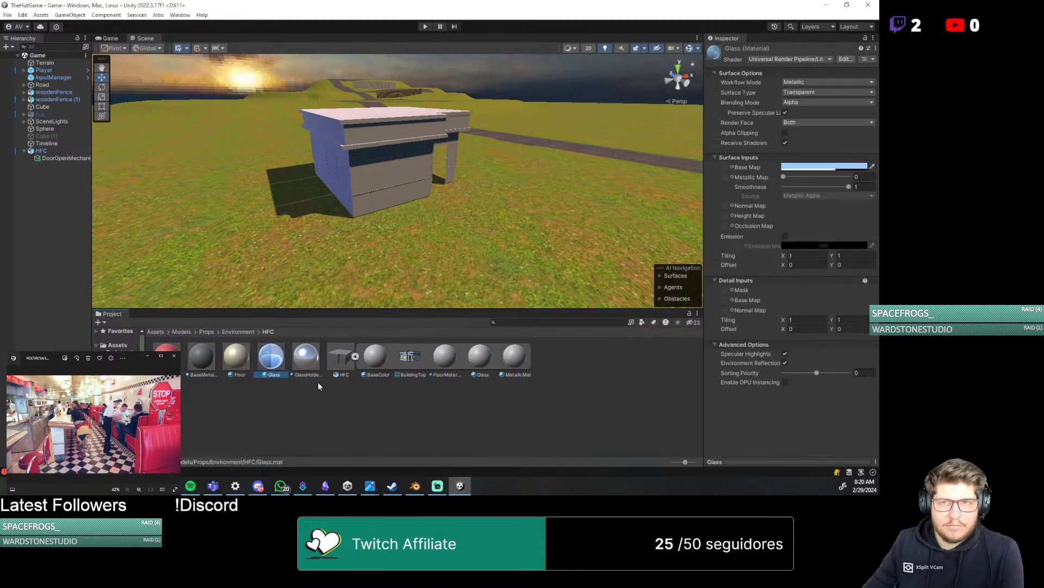
left_click_drag(275, 360, 379, 182)
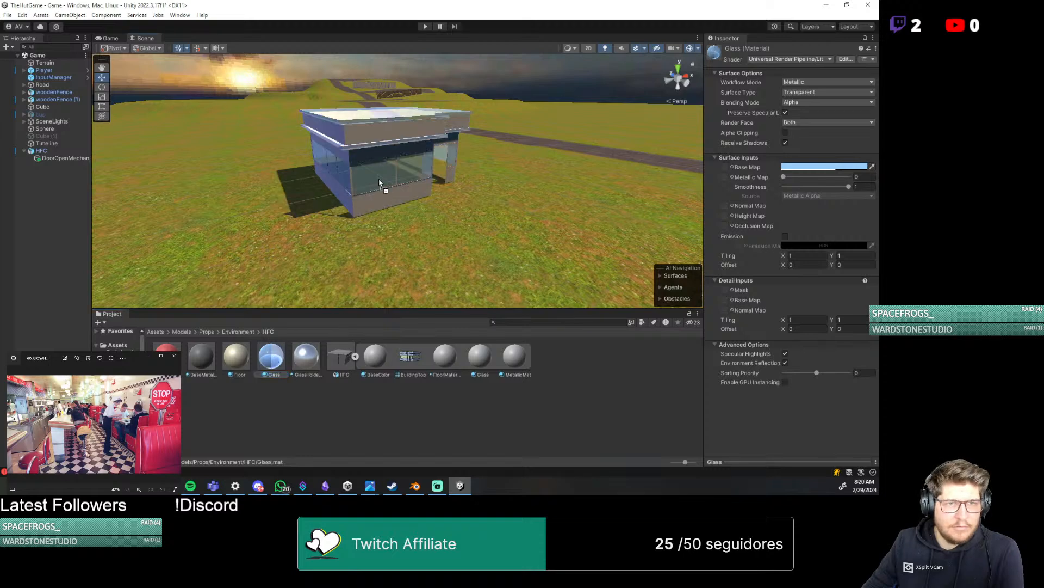
Inspect the building's roof and walls in the scene from above and from the sides for where the glass shows
middle_click_drag(327, 196, 428, 342)
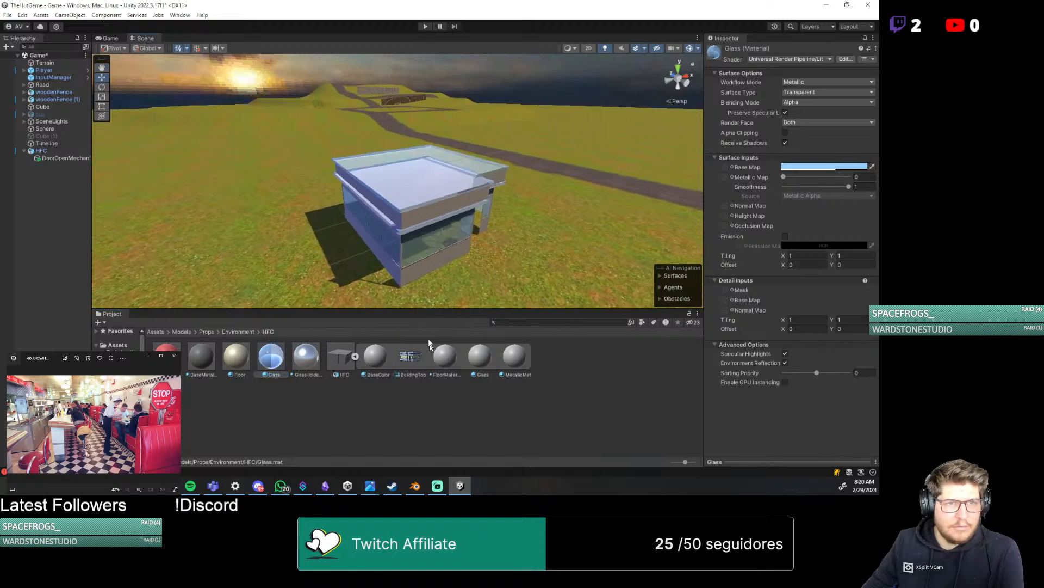
right_click_drag(292, 201, 385, 262)
middle_click_drag(317, 213, 621, 341)
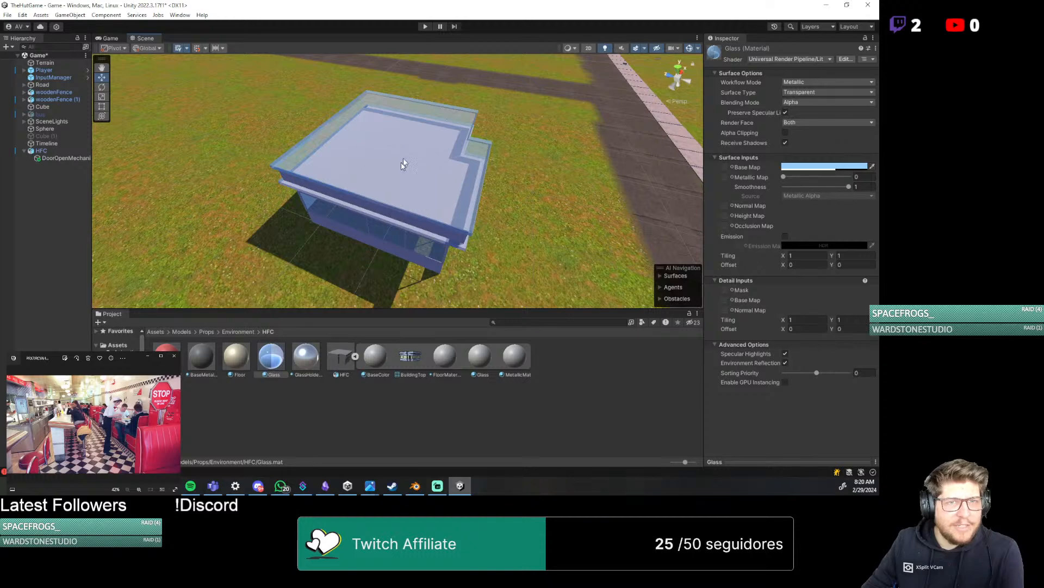
middle_click_drag(547, 247, 479, 143)
middle_click_drag(408, 216, 434, 170)
right_click_drag(416, 182, 452, 120)
middle_click_drag(389, 240, 397, 175)
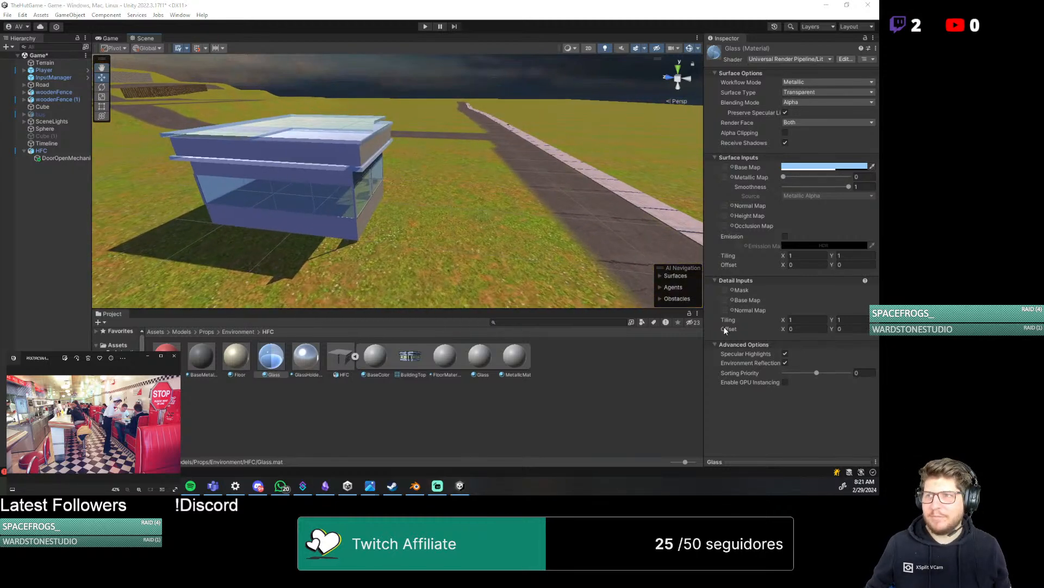
Compare the Blender mesh with the Unity building, examining the roof rim and ledge up close
key("alt+Tab")
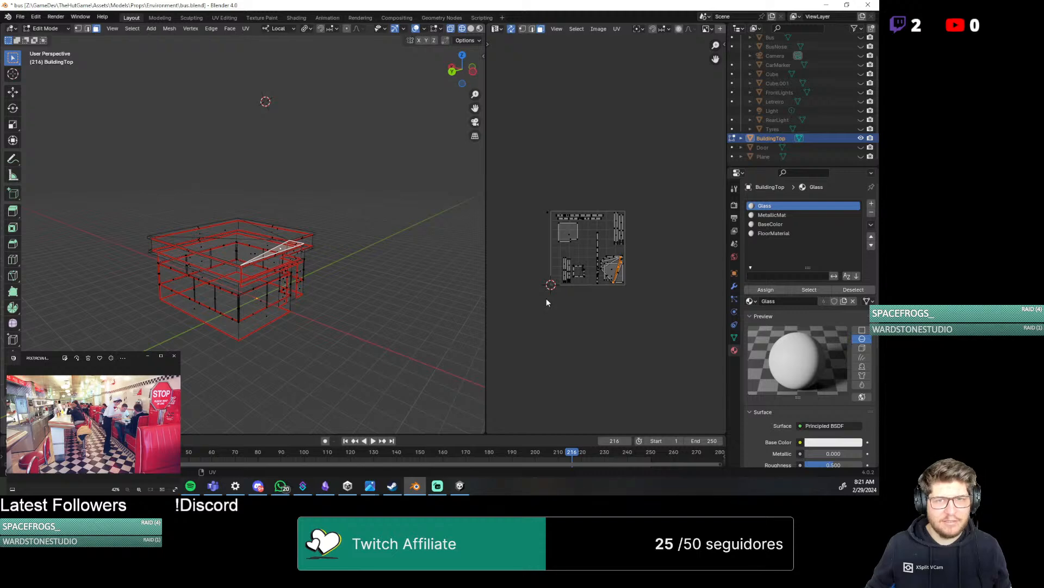
scroll(368, 289, "up", 2)
key("alt+Tab")
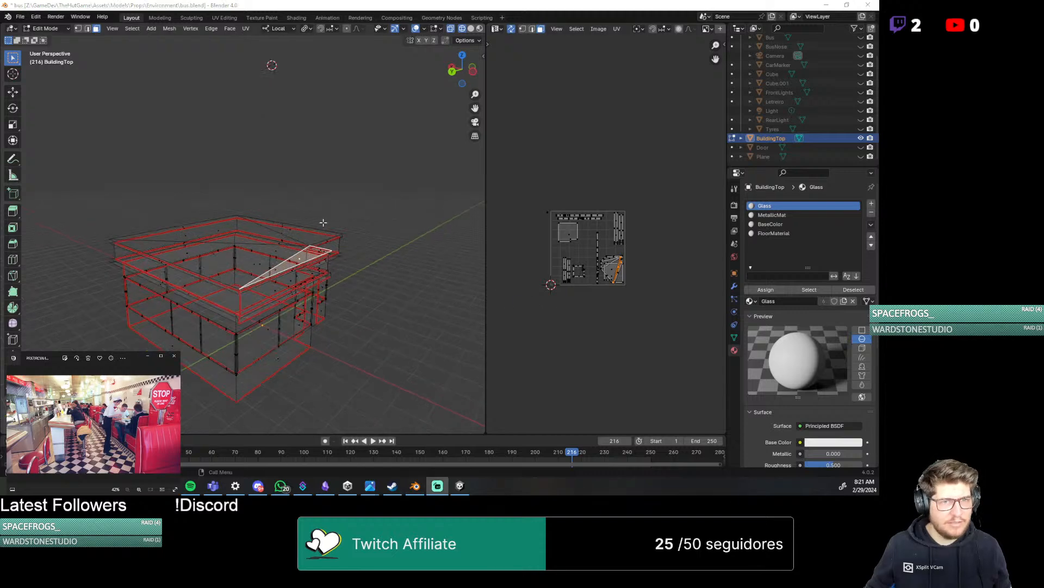
key("alt+Tab")
middle_click_drag(324, 227, 491, 279)
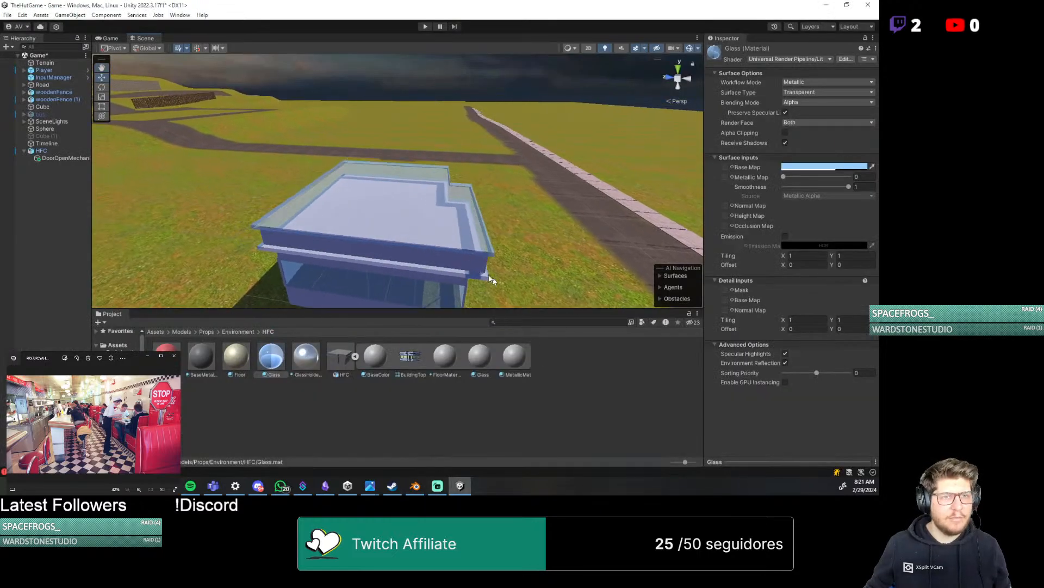
middle_click_drag(350, 239, 435, 234)
right_click_drag(424, 234, 560, 177)
middle_click_drag(318, 235, 519, 53)
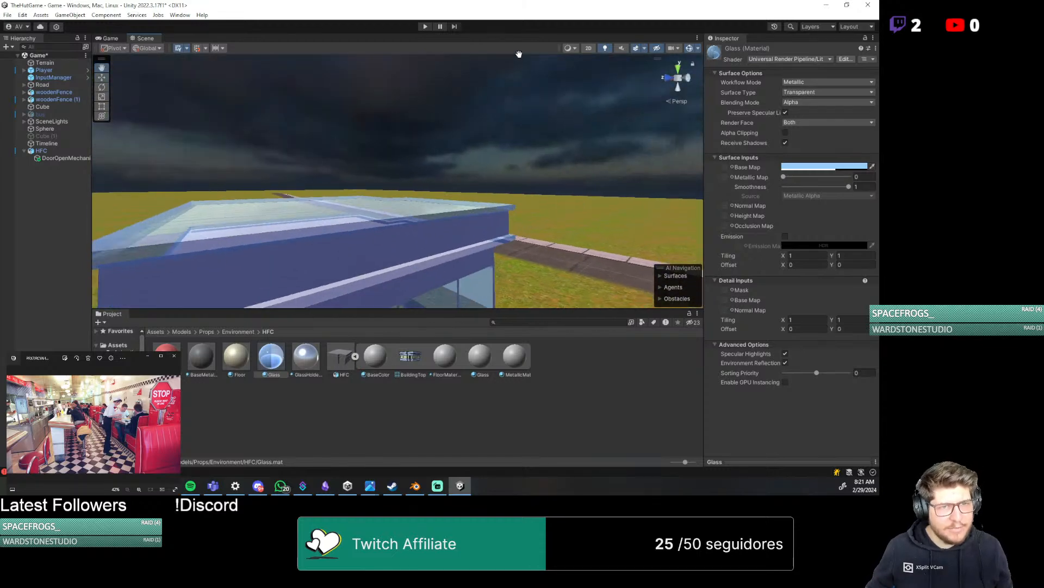
middle_click_drag(393, 220, 543, 154)
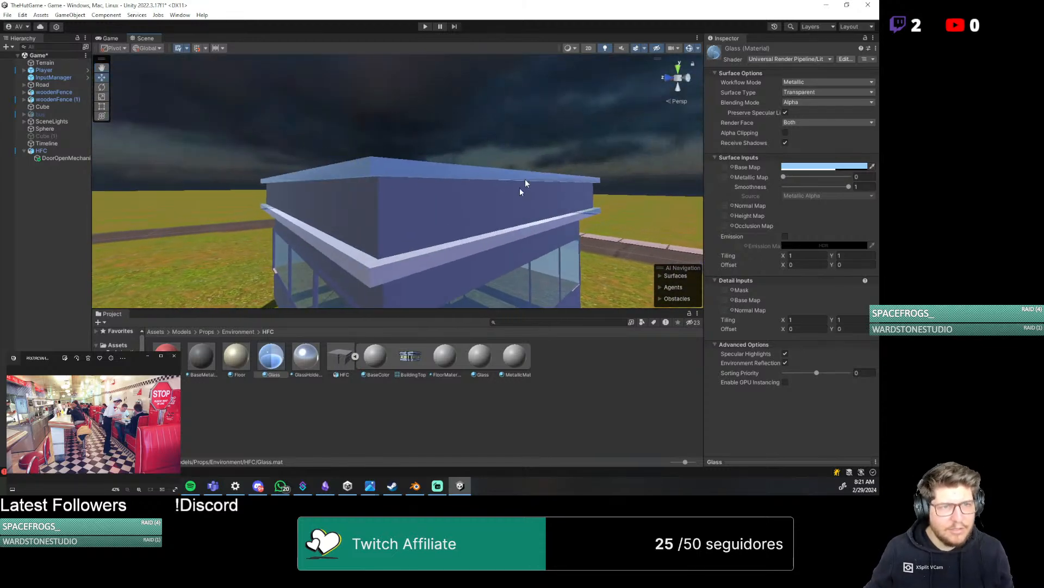
Switch to Blender and examine the roof's linked faces and the UV islands they share space with
key("alt+Tab")
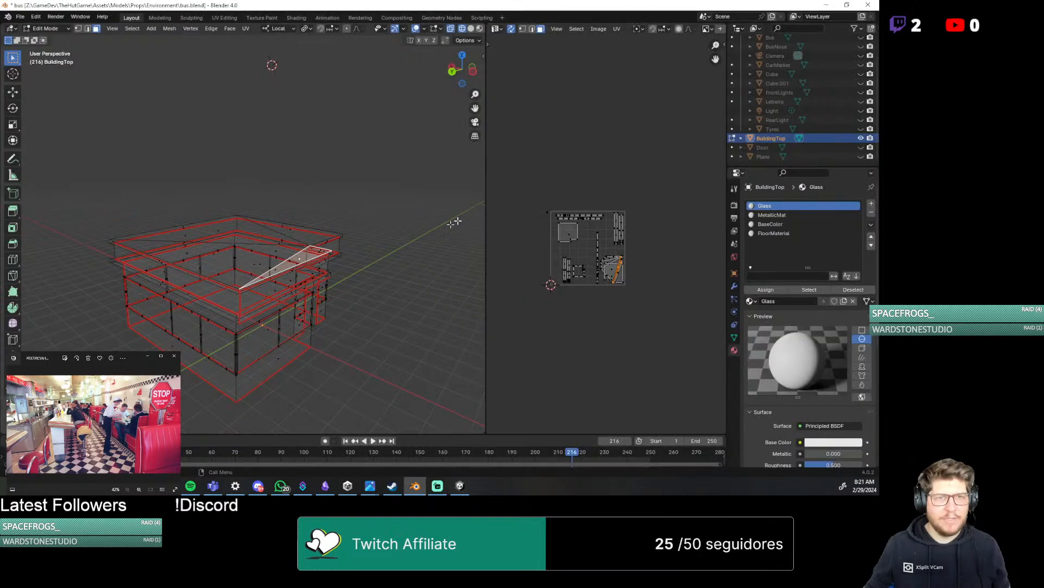
left_click(235, 260)
middle_click_drag(233, 256, 305, 280)
left_click(341, 261, "alt")
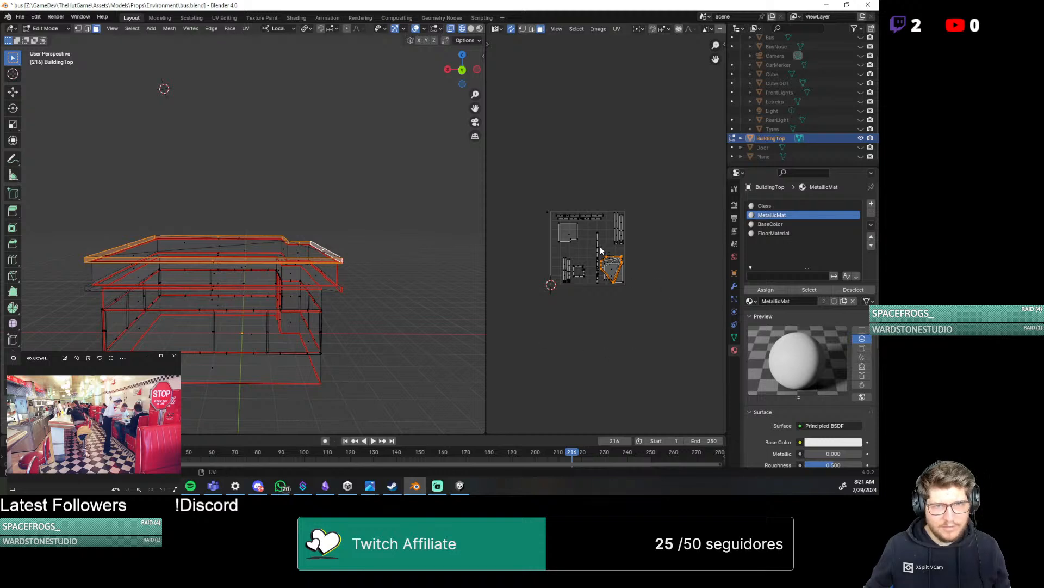
key("ctrl+l")
middle_click_drag(597, 311, 577, 320)
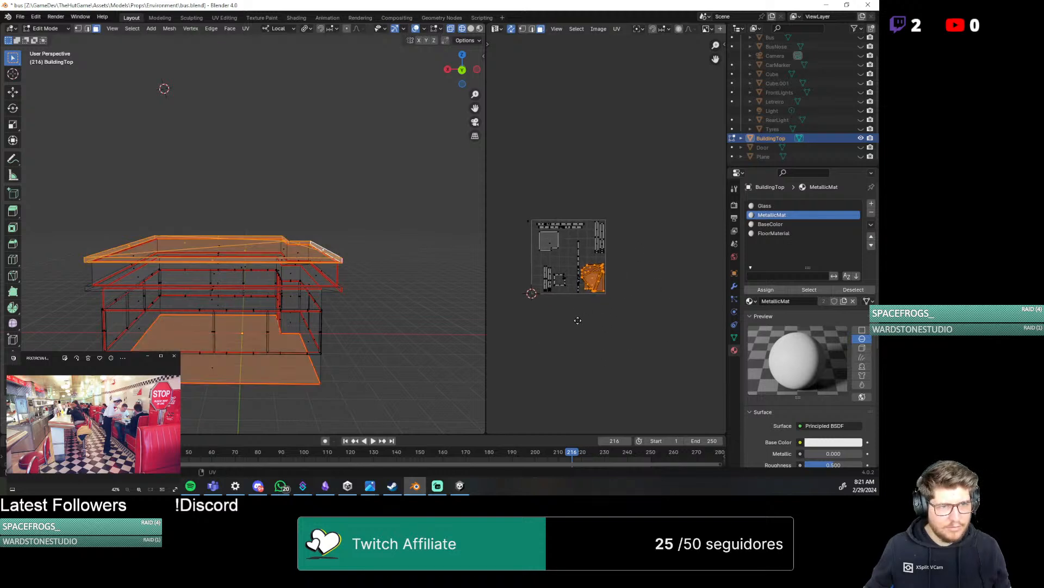
scroll(578, 320, "up", 5)
scroll(659, 363, "down", 1)
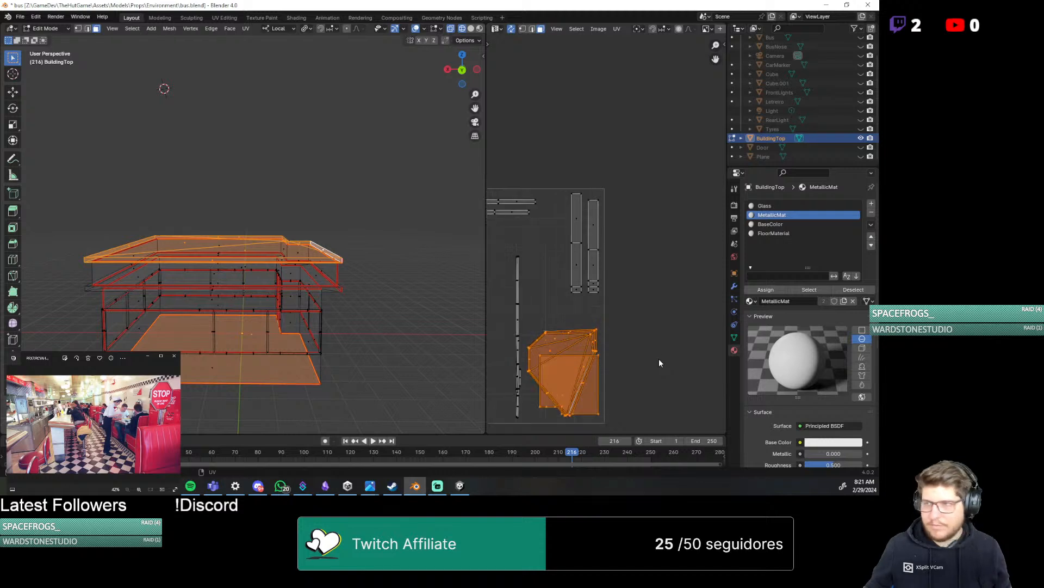
middle_click_drag(659, 360, 668, 322)
Move the floor's UV island off the roof islands to the free space beside the other large square island
left_click(607, 364)
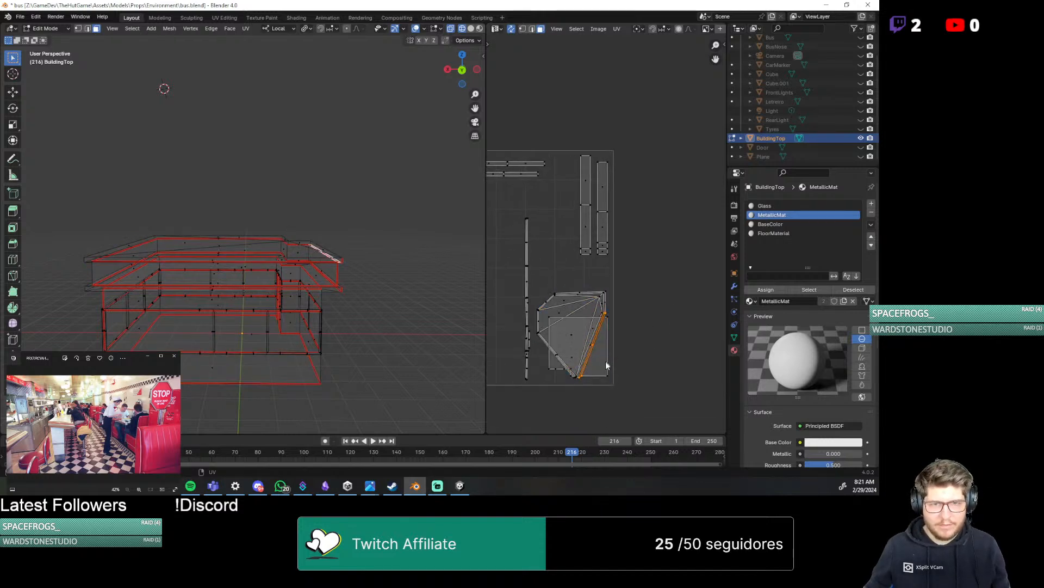
left_click(602, 374)
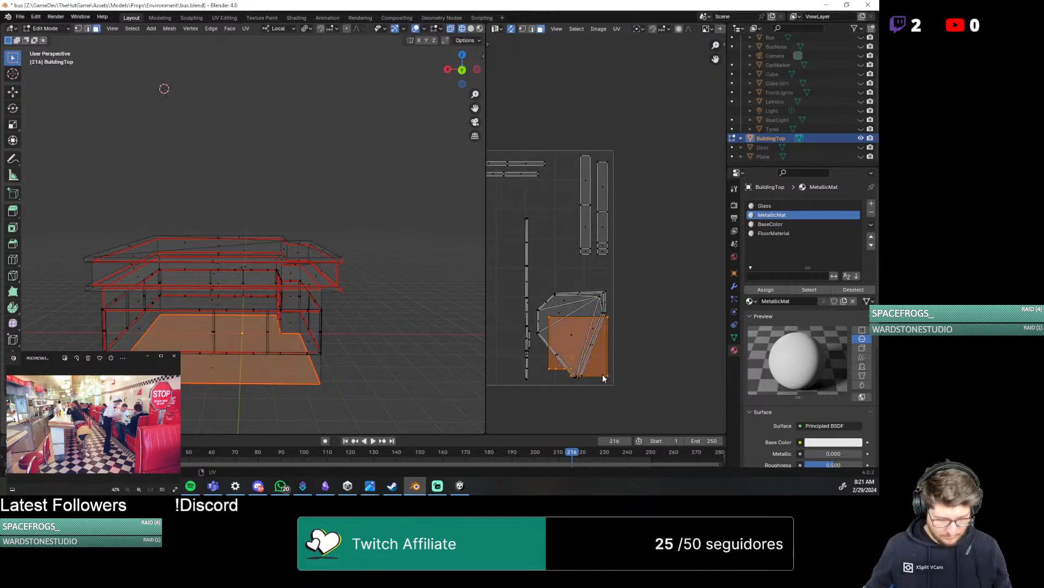
key("g")
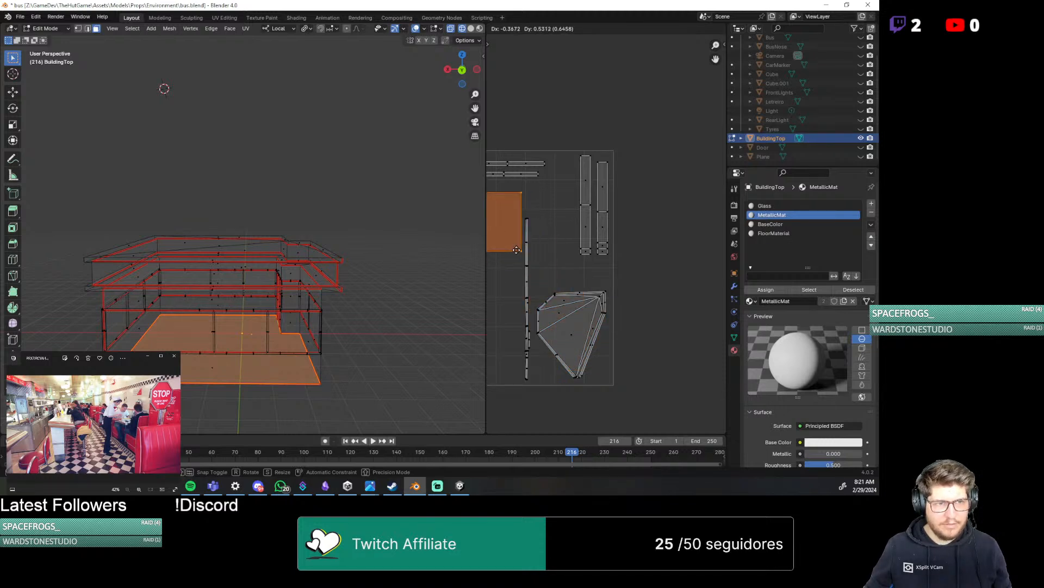
left_click(516, 249)
Select the roof island, the narrow UV strip and the roof rim faces, and assign them the MetallicMat material
left_click_drag(540, 280, 624, 387)
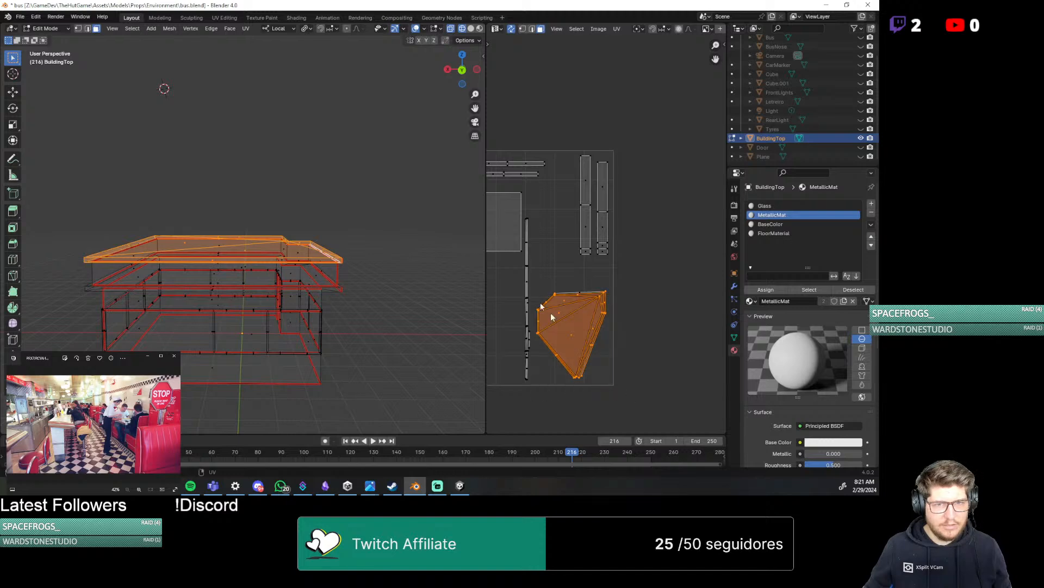
left_click_drag(523, 214, 539, 392, "shift")
middle_click_drag(331, 358, 291, 295)
middle_click_drag(203, 296, 239, 157)
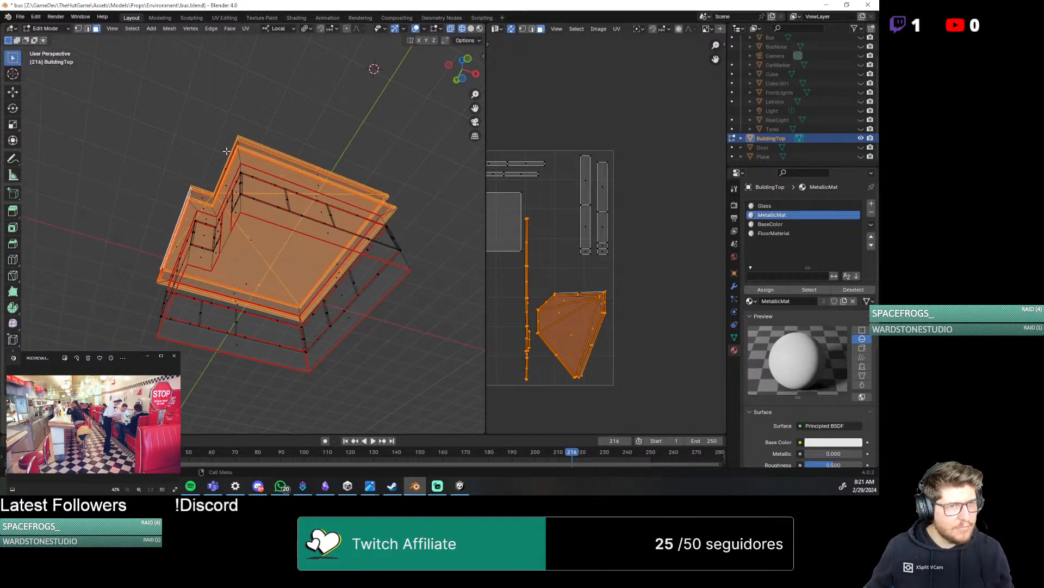
left_click(240, 158, "alt+shift")
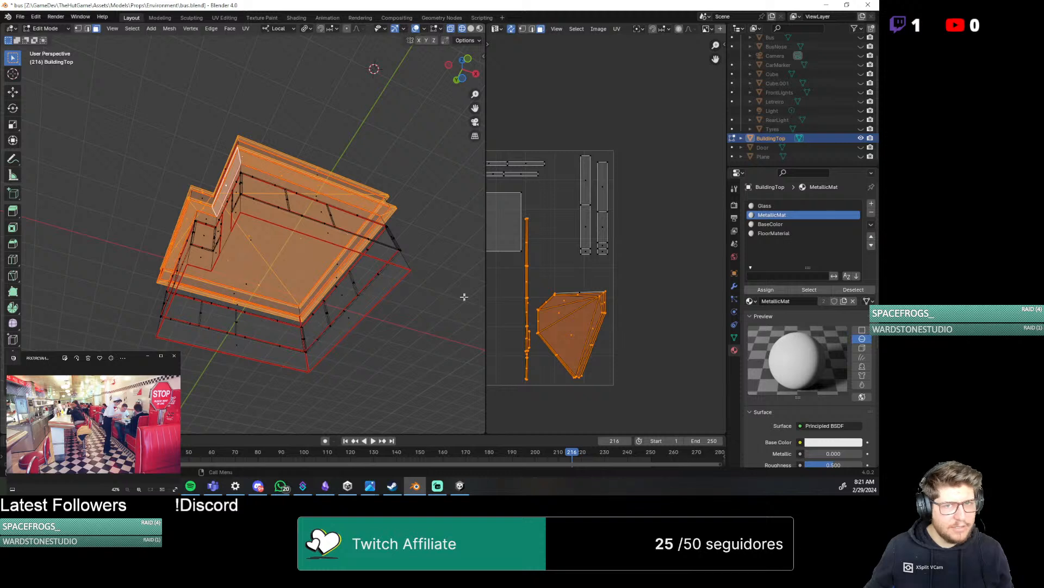
scroll(549, 314, "down", 2)
middle_click_drag(550, 314, 593, 315)
scroll(590, 312, "down", 1)
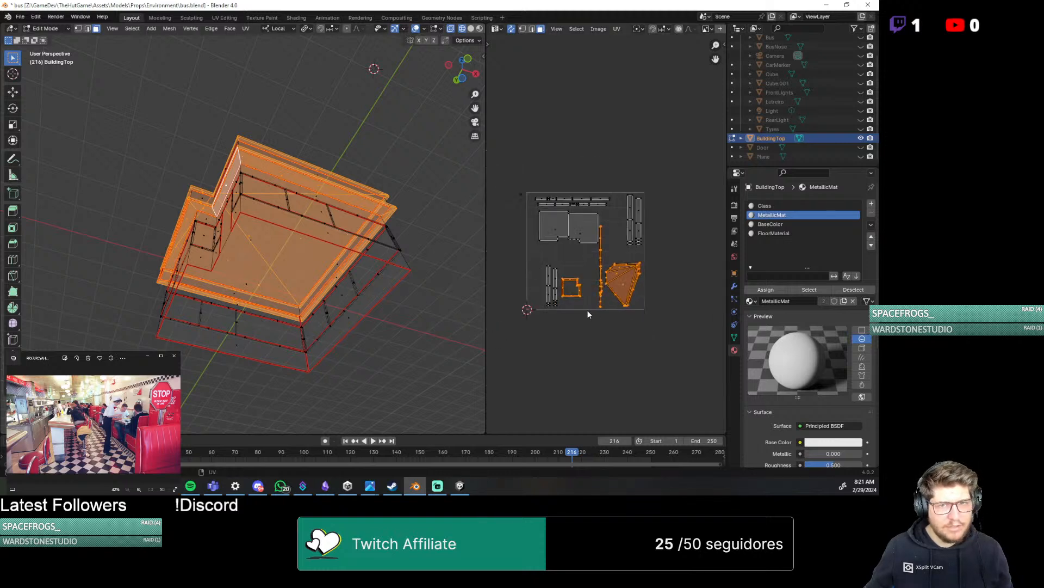
left_click(795, 220)
left_click(794, 215)
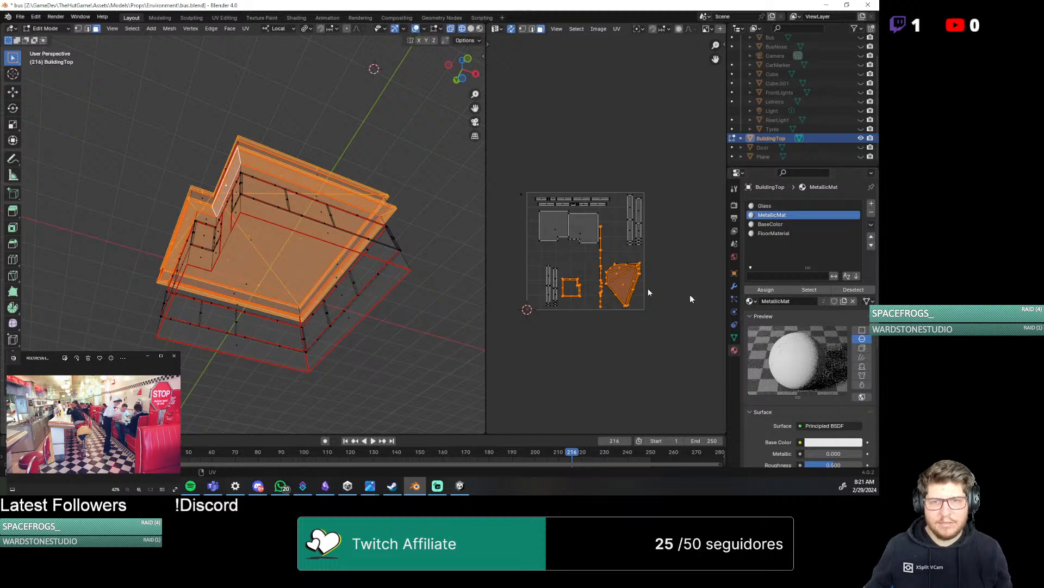
Clear the face selection, save bus.blend and export the selected building mesh as FBX over HFC.fbx
middle_click_drag(269, 182, 291, 164)
left_click(291, 164)
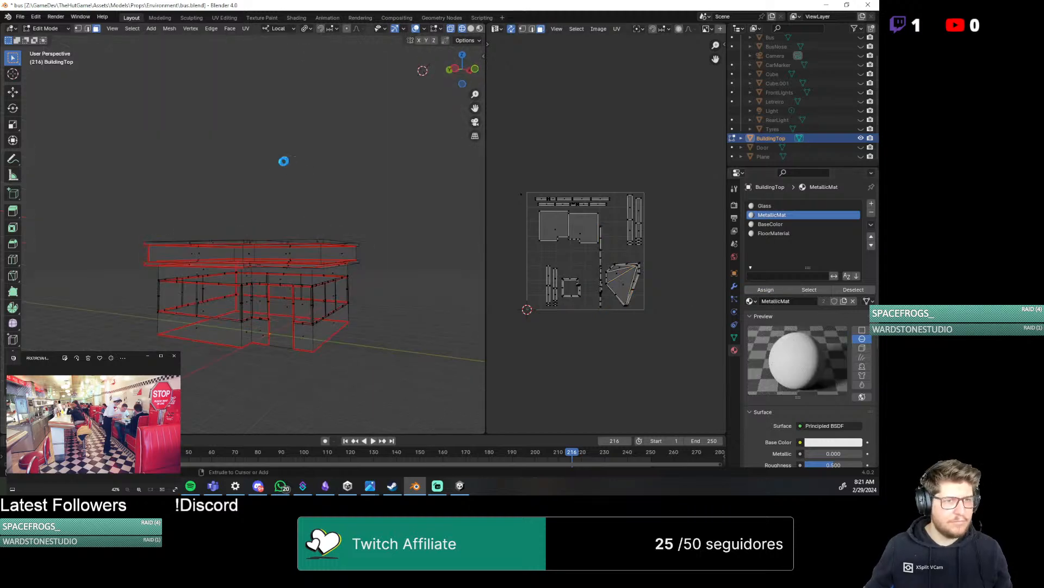
key("ctrl+s")
left_click(20, 16)
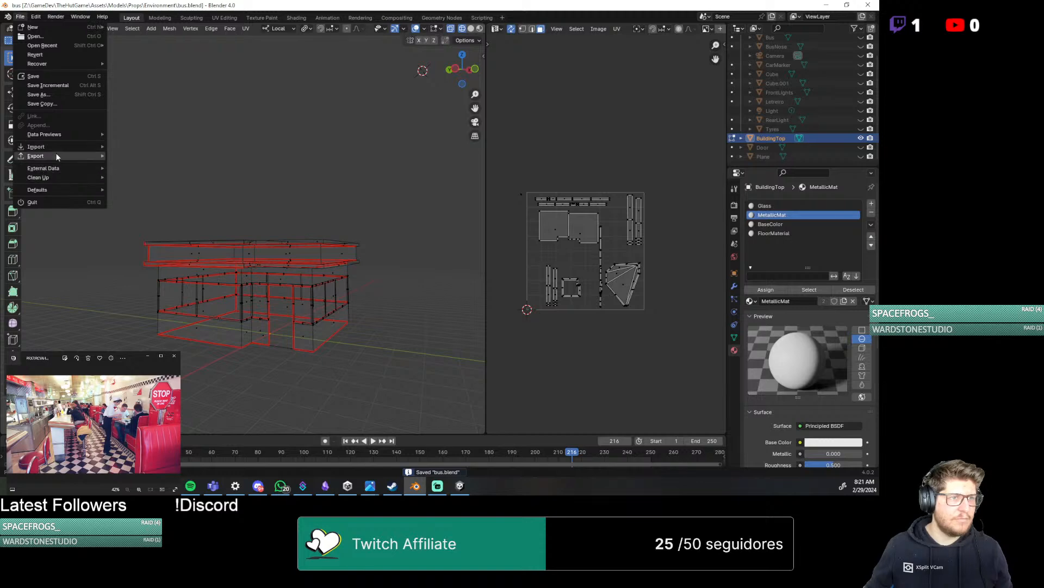
mouse_move(54, 156)
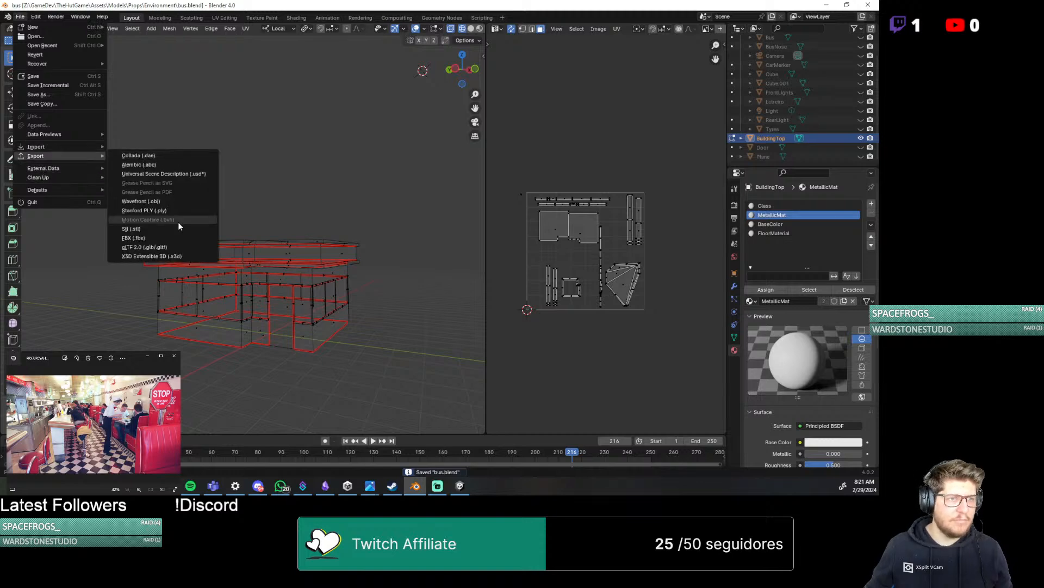
left_click(174, 237)
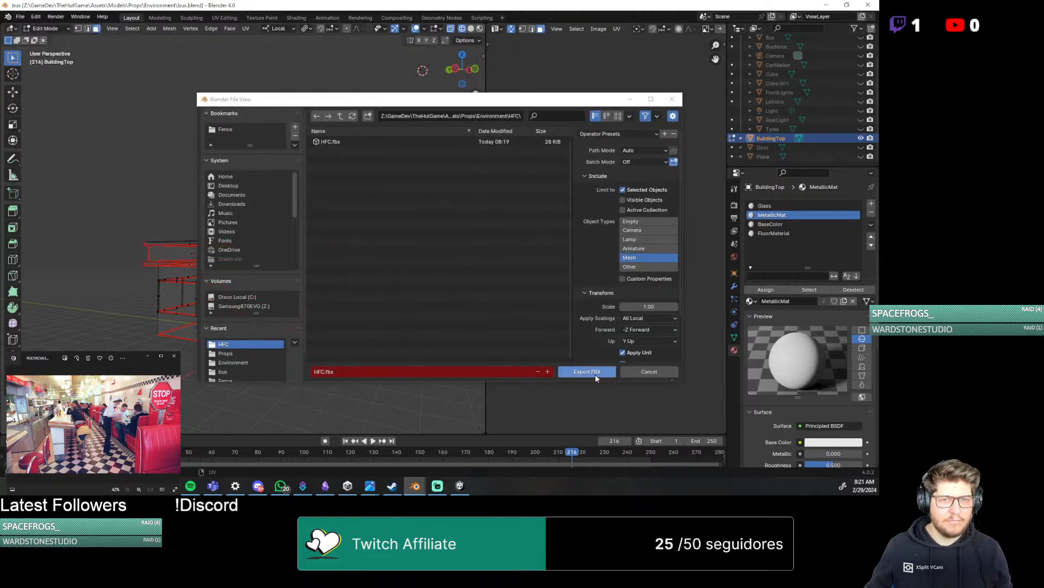
left_click(595, 374)
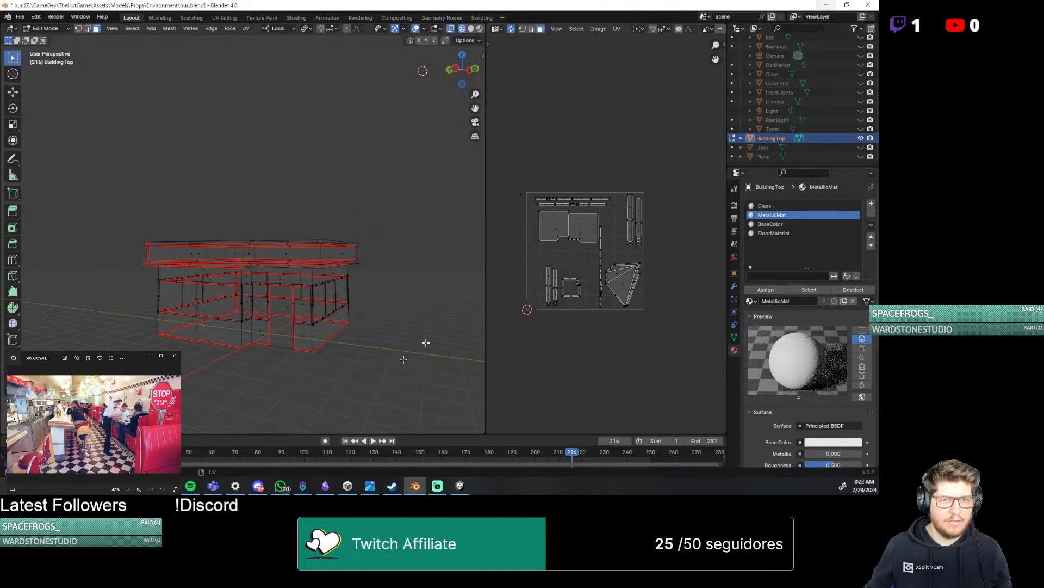
Switch to Unity and inspect the re-imported building's roof, rim and walls from near and far
left_click(460, 486)
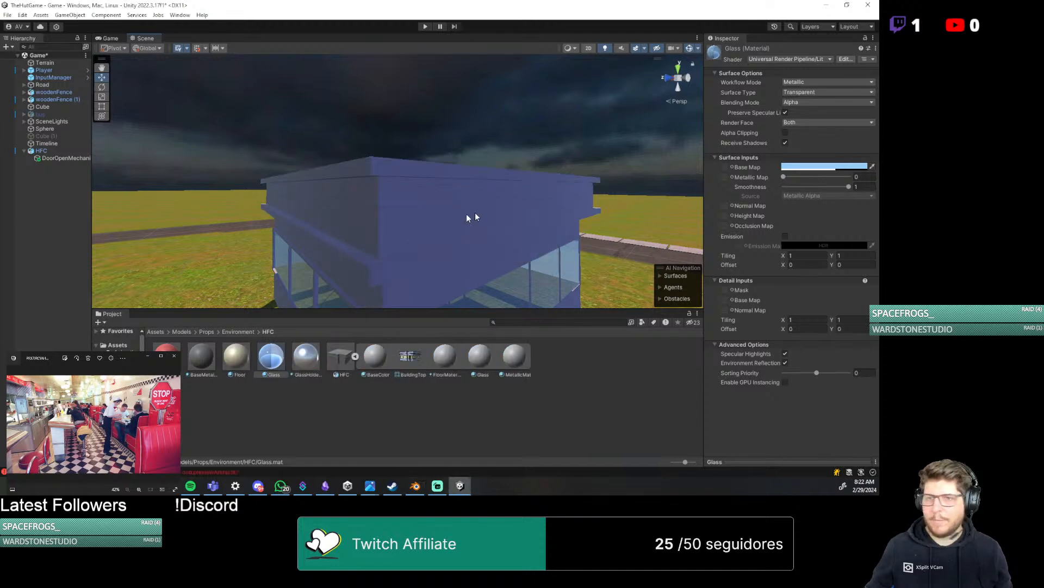
right_click_drag(473, 217, 258, 237)
scroll(538, 241, "down", 8)
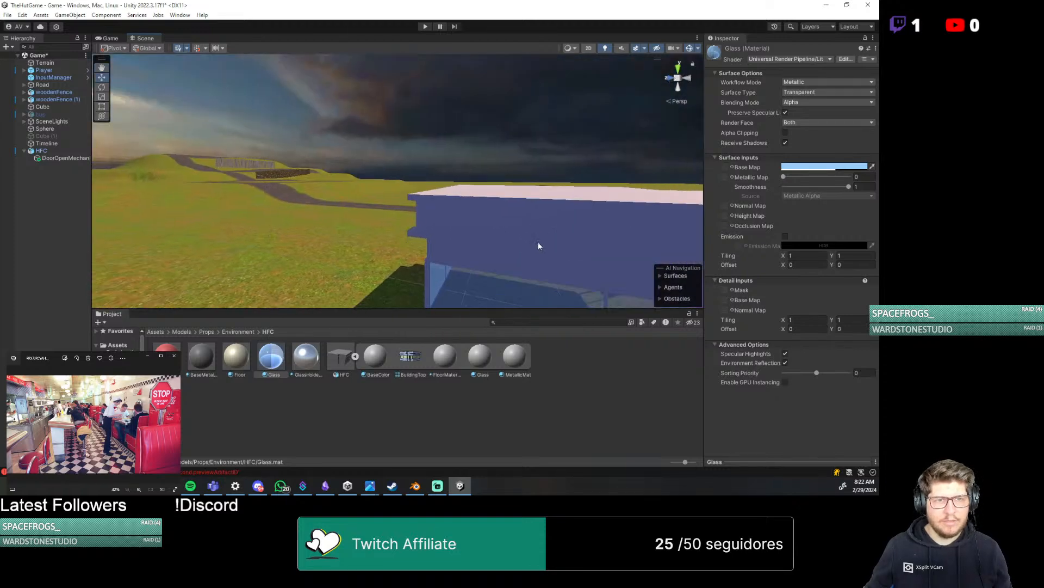
middle_click_drag(538, 242, 574, 264)
scroll(555, 265, "up", 3)
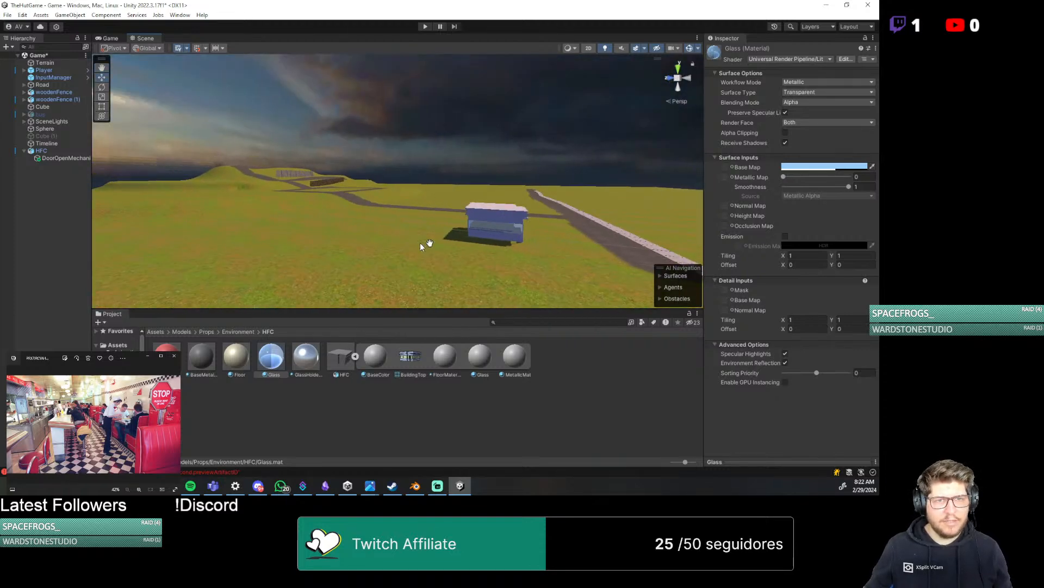
middle_click_drag(421, 243, 511, 251)
scroll(511, 250, "up", 4)
Switch to Blender and examine the building's wall and window edges from the front, the corners and inside
key("alt+Tab")
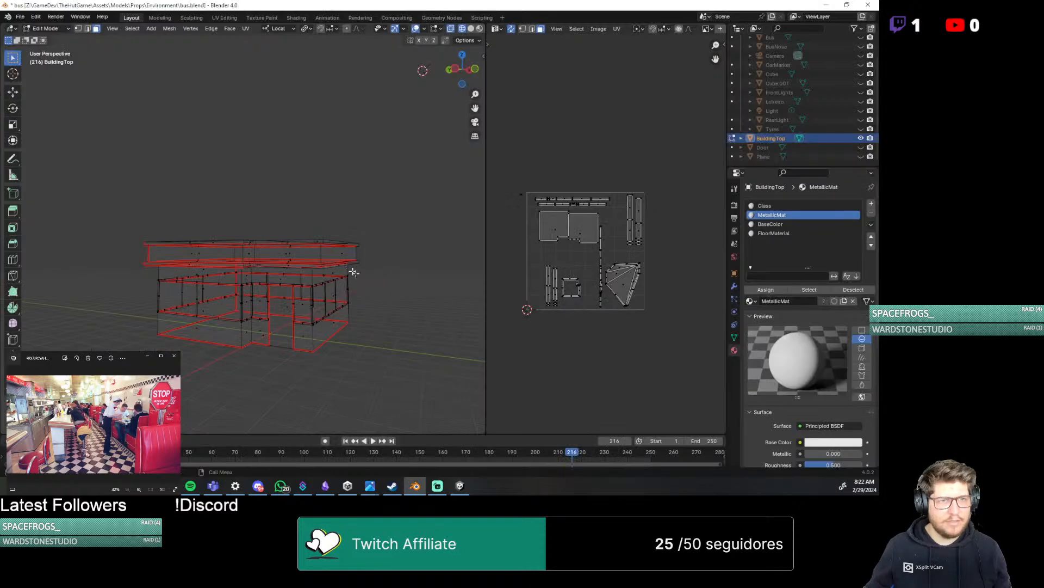
middle_click_drag(350, 273, 313, 262)
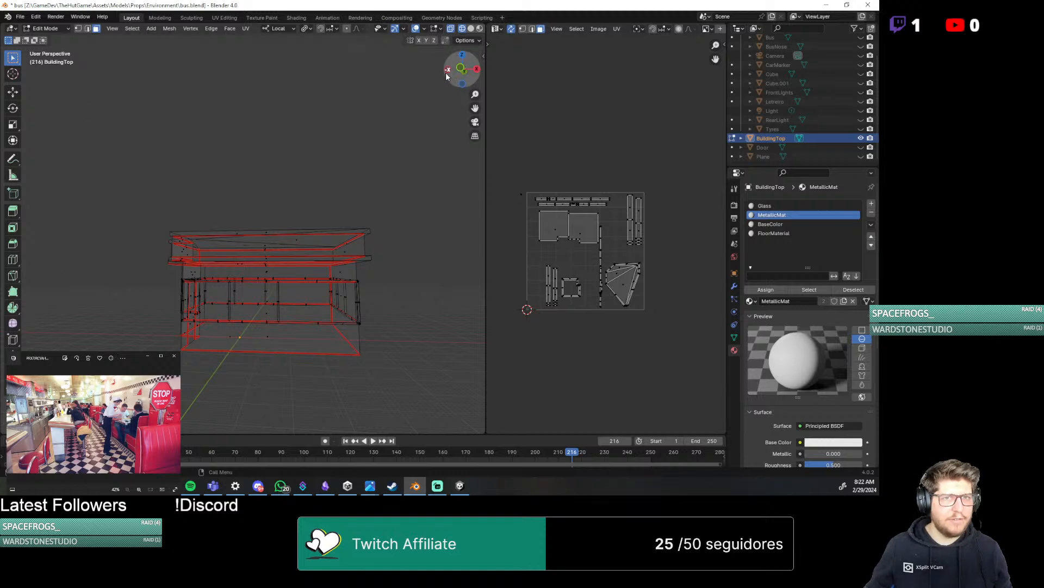
left_click(459, 71)
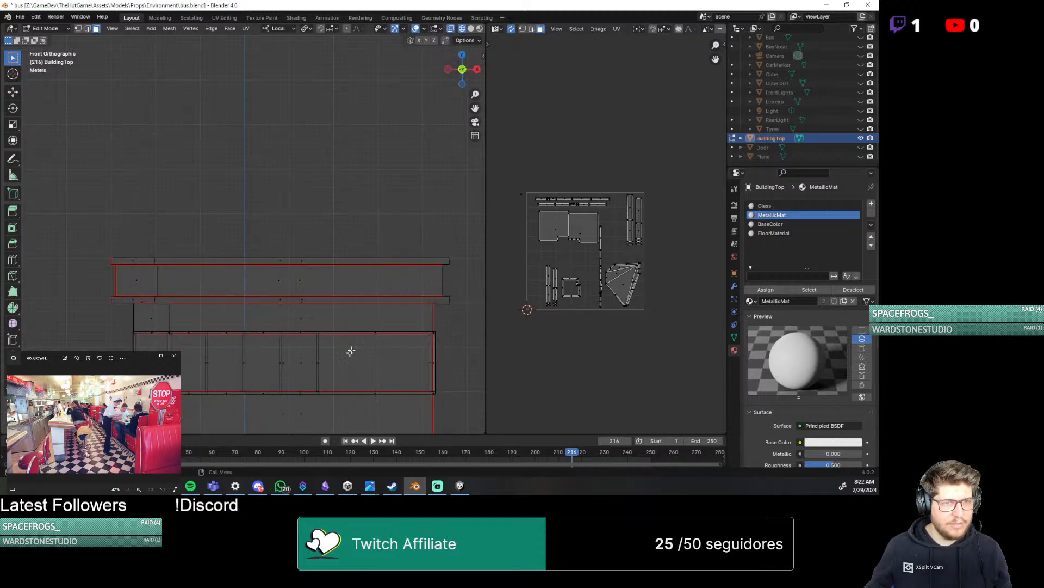
left_click_drag(459, 65, 390, 282)
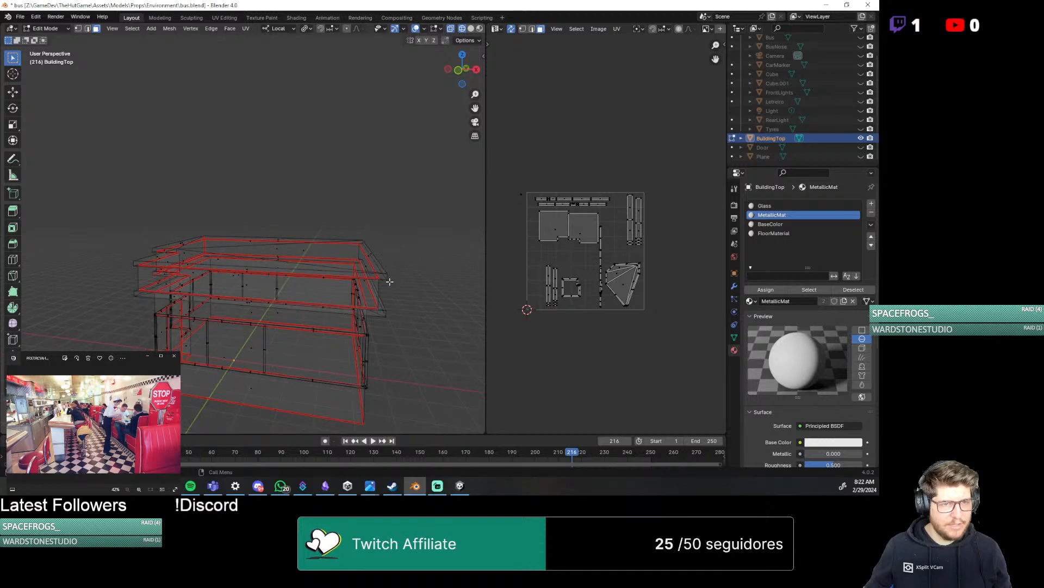
left_click_drag(319, 363, 323, 343)
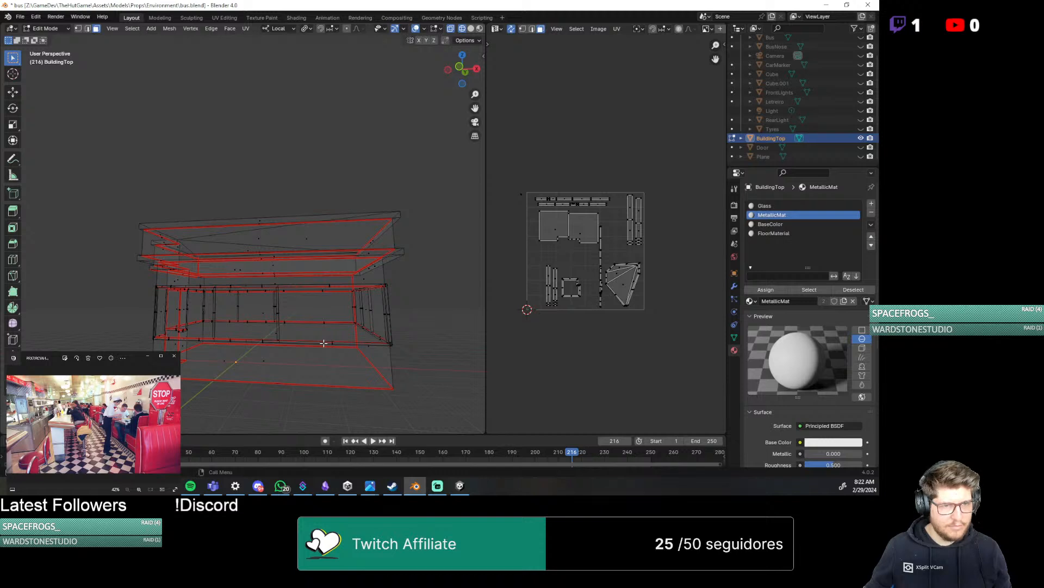
middle_click_drag(327, 317, 348, 283)
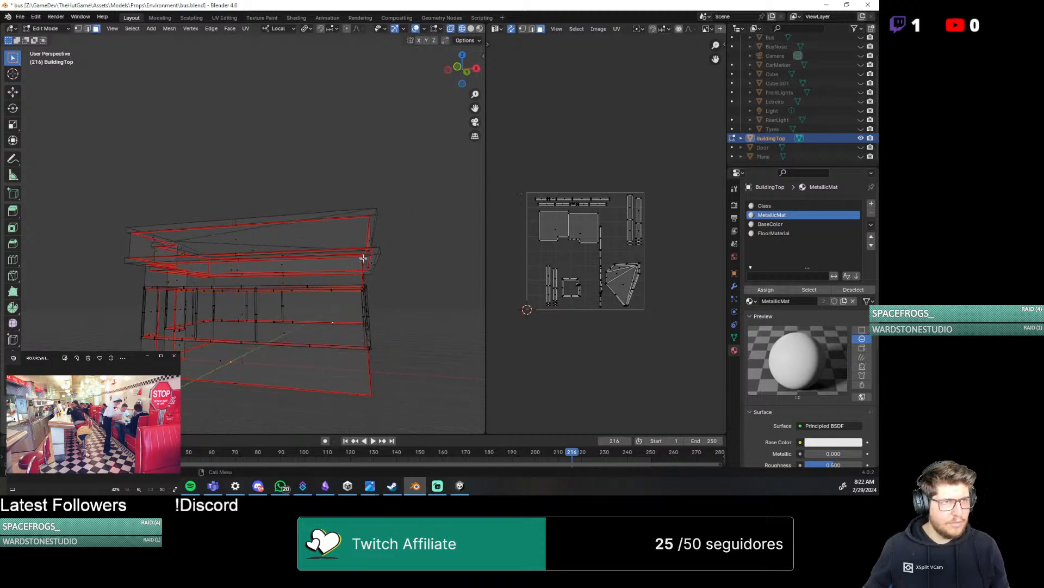
middle_click_drag(384, 329, 337, 326)
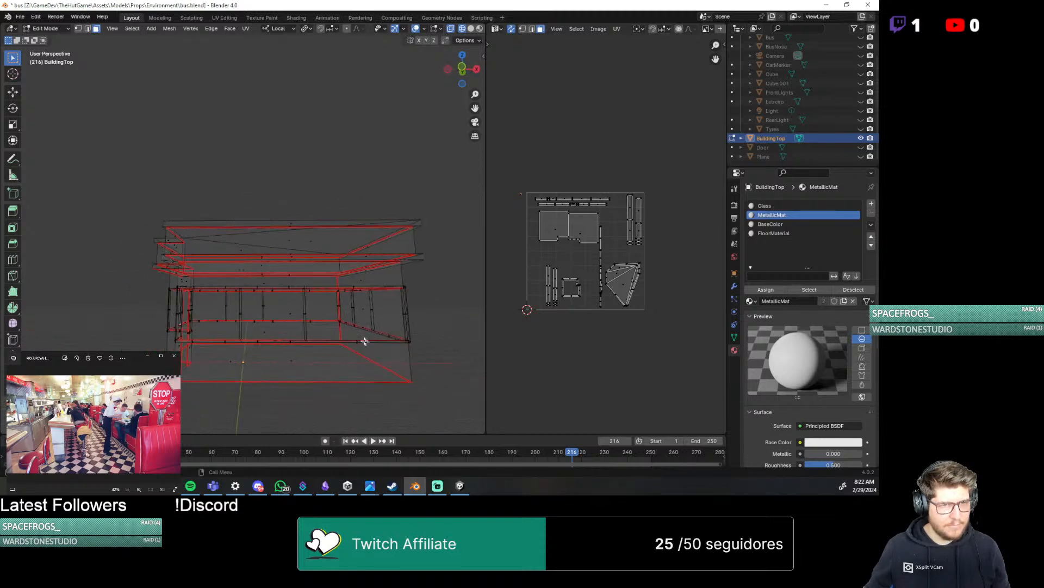
scroll(365, 341, "up", 6)
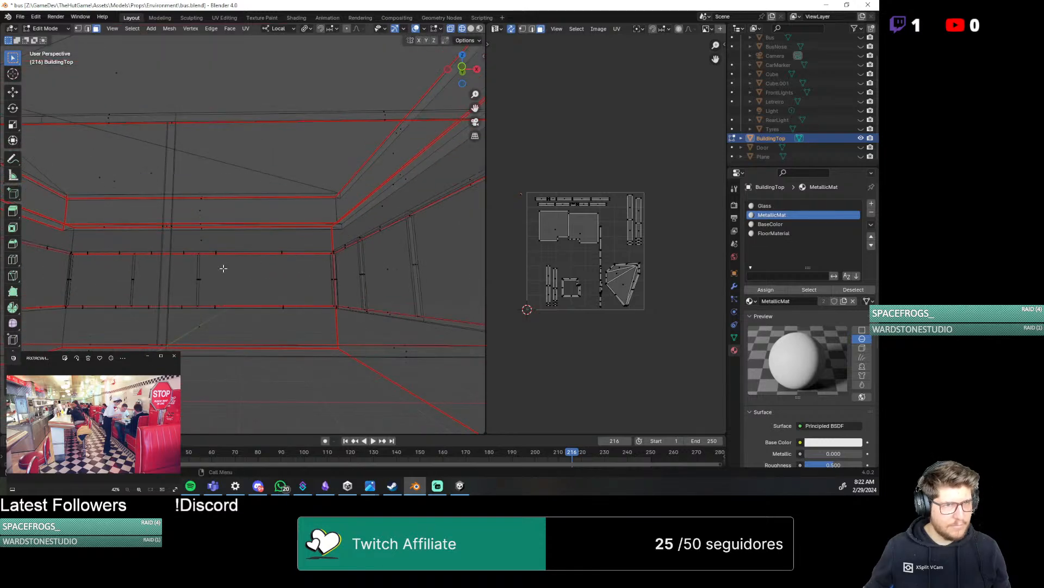
mouse_move(223, 268)
middle_mouse_down()
mouse_move(269, 292)
mouse_move(408, 299)
mouse_move(320, 291)
mouse_move(216, 308)
mouse_move(176, 298)
mouse_move(208, 282)
middle_mouse_up()
scroll(316, 294, "down", 6)
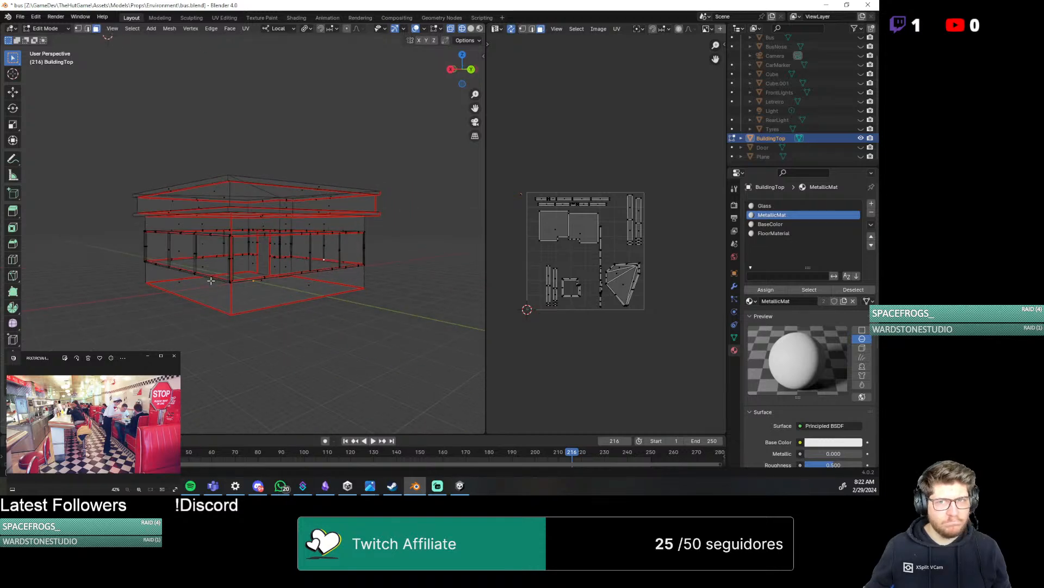
scroll(210, 281, "up", 6)
scroll(204, 314, "down", 5)
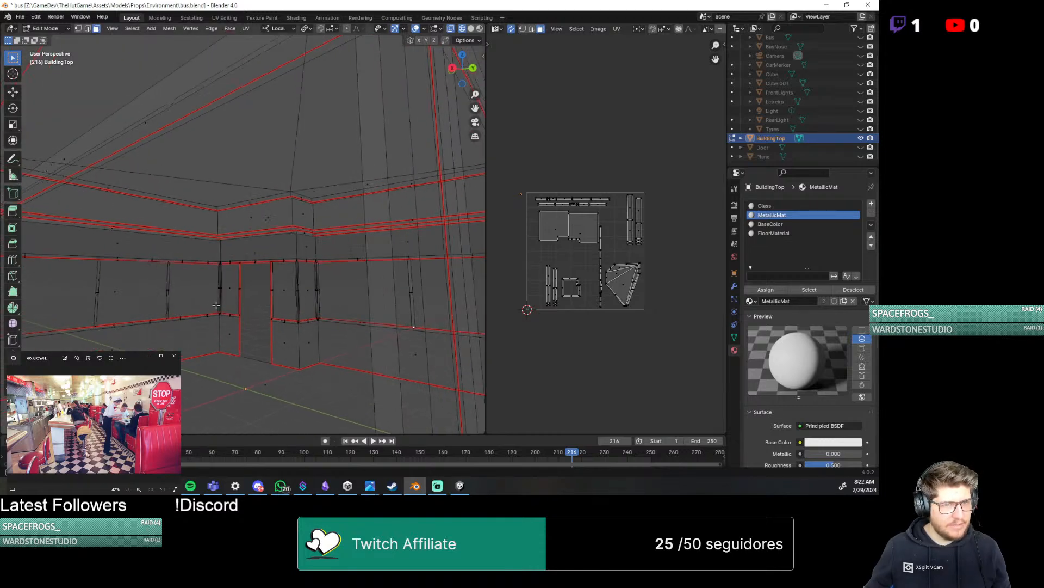
Add a single vertical loop cut across one of the long walls, running from the floor edge to the window top
middle_click_drag(200, 308, 175, 310)
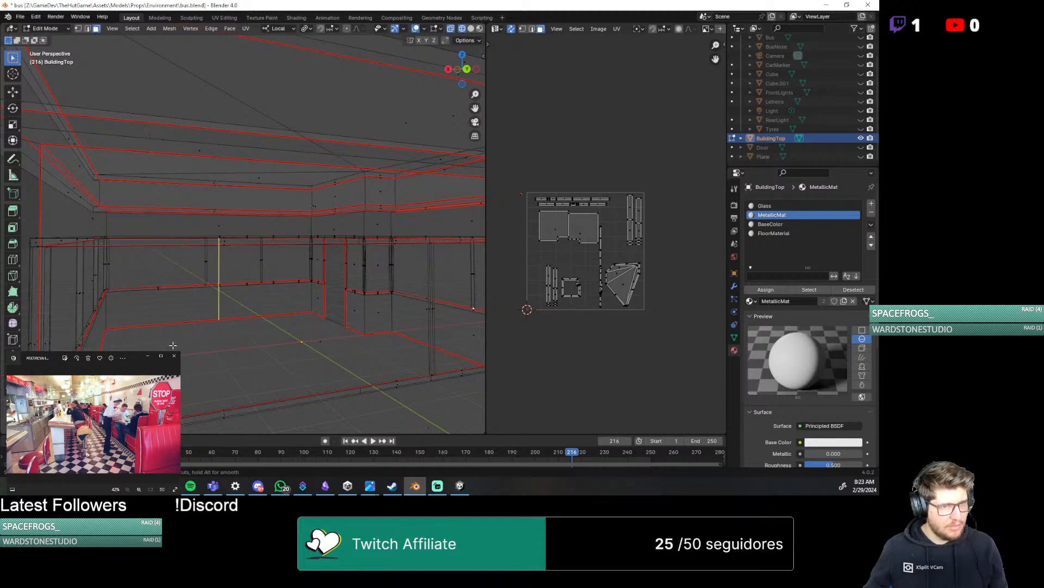
scroll(207, 356, "down", 3)
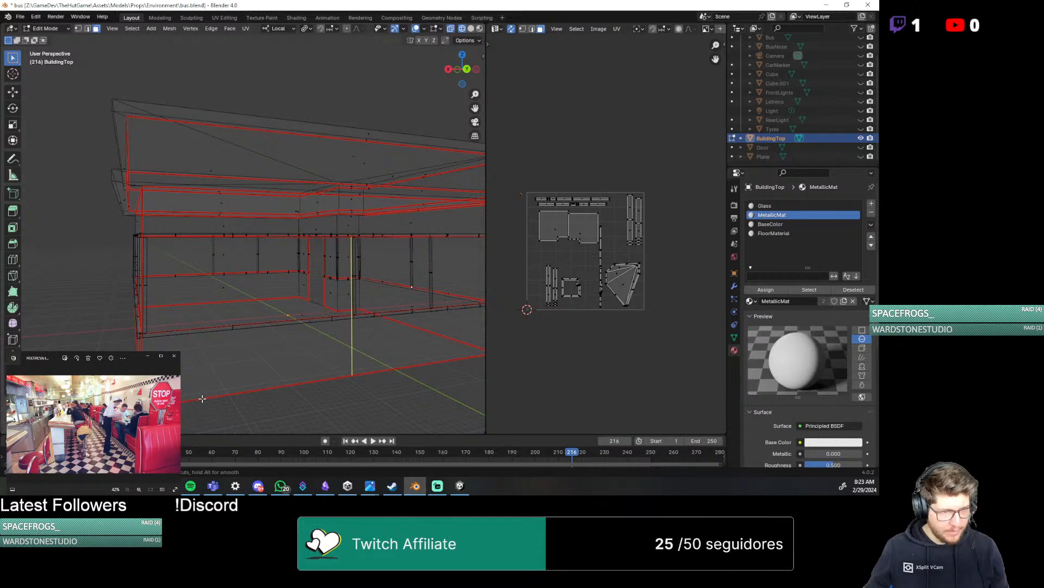
left_click_drag(191, 397, 120, 404)
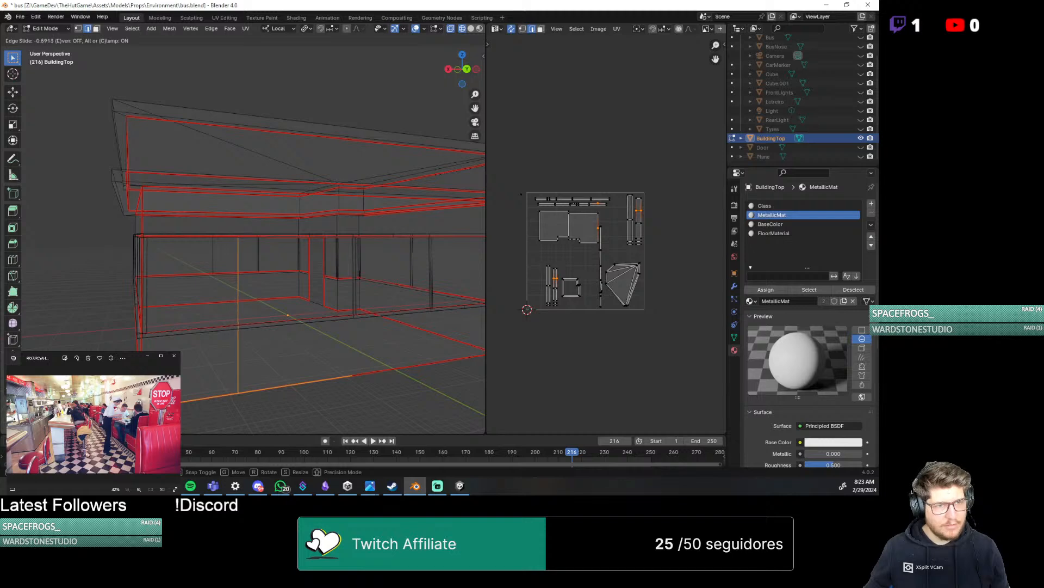
left_click(272, 387)
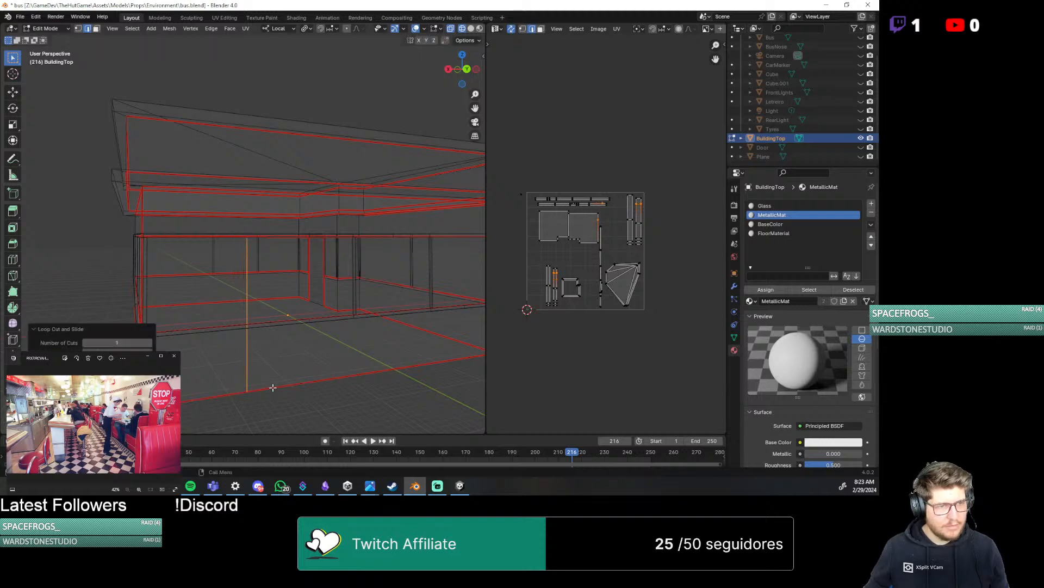
middle_click_drag(273, 388, 297, 302)
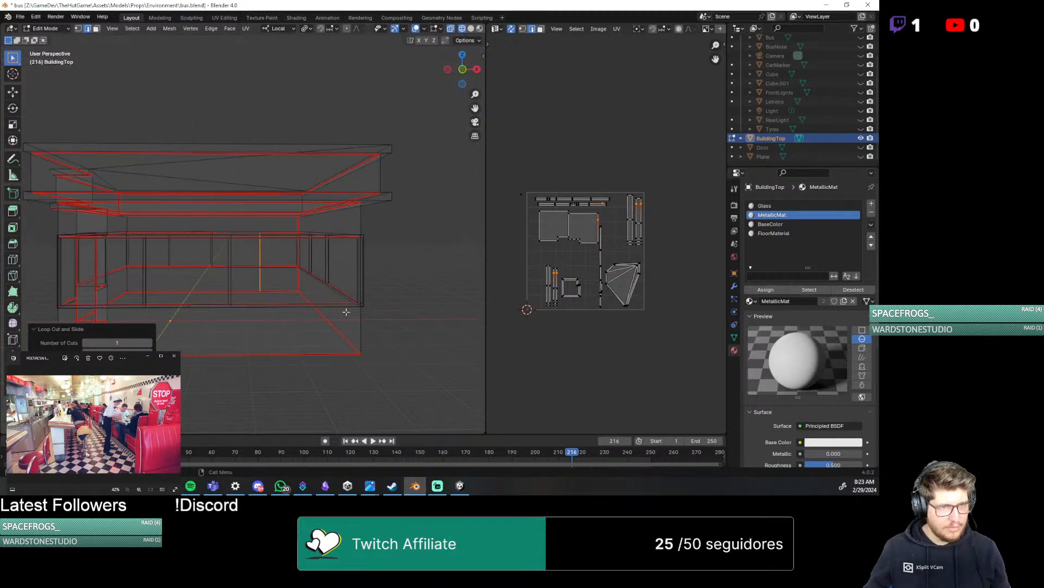
Add a vertical loop cut near the middle of the rear long wall, in line with the window post
key("3")
middle_click_drag(366, 340, 211, 333)
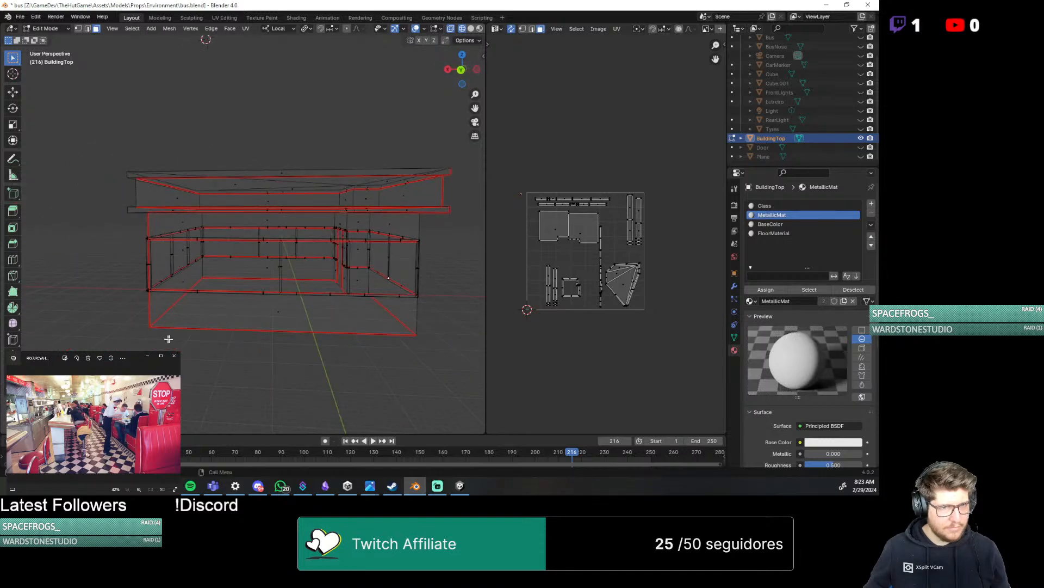
key("ctrl+r")
left_click(277, 315)
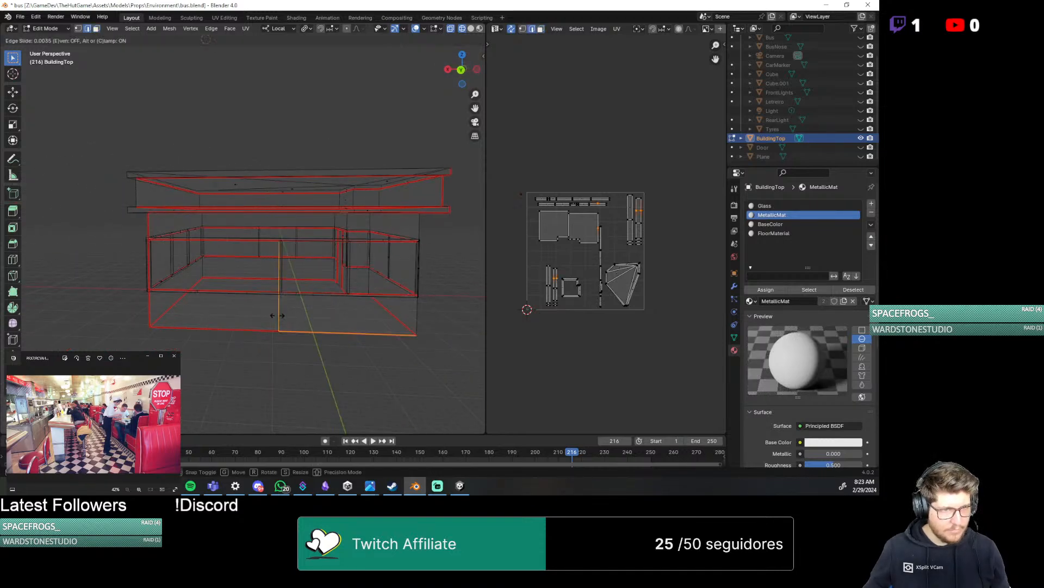
left_click(280, 317)
Add a vertical loop cut on the opposite long wall and slide it into line with that wall's window post
middle_click_drag(193, 348, 342, 347)
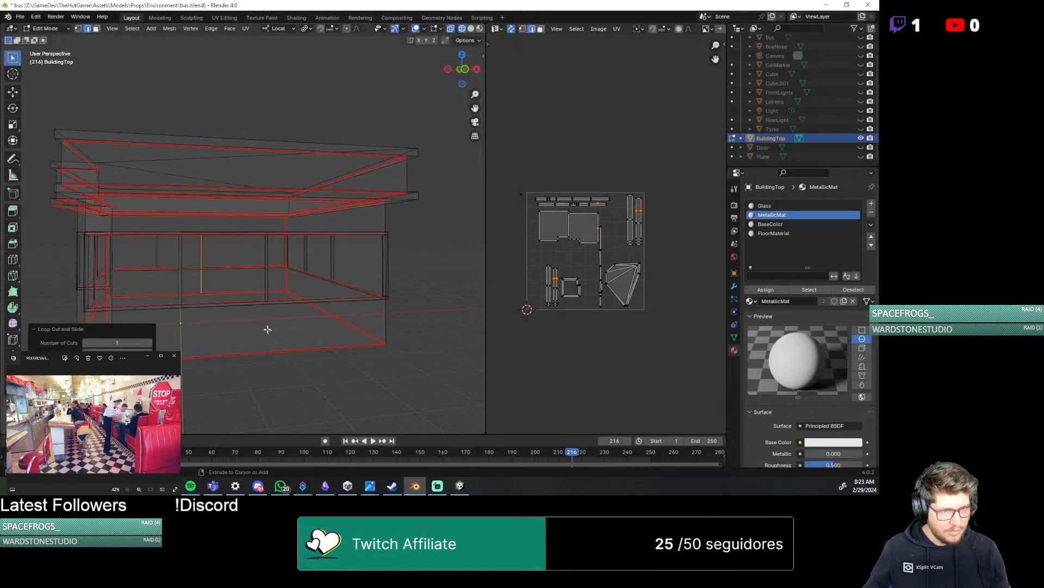
key("ctrl+r")
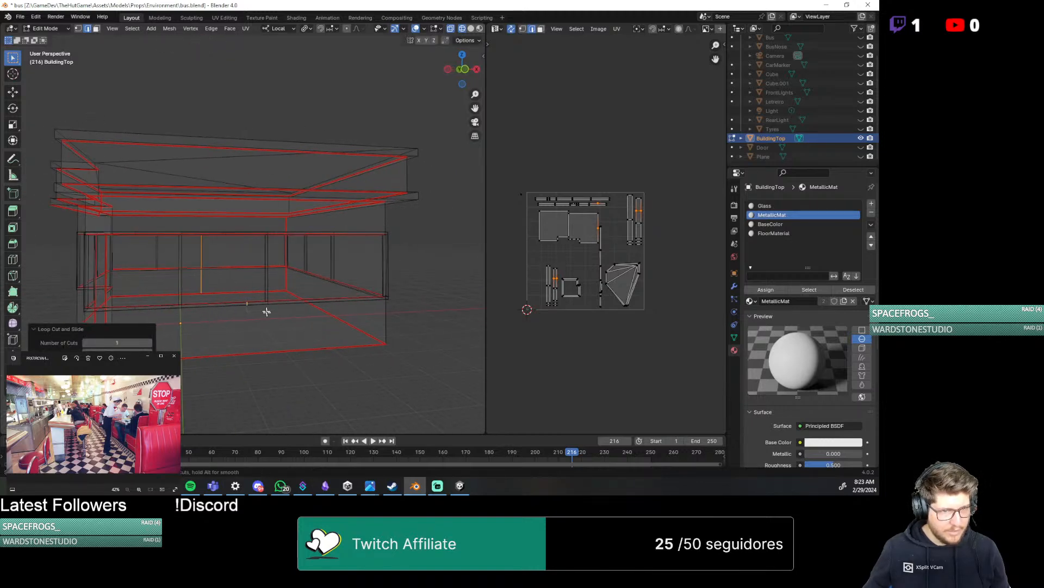
left_click(269, 354)
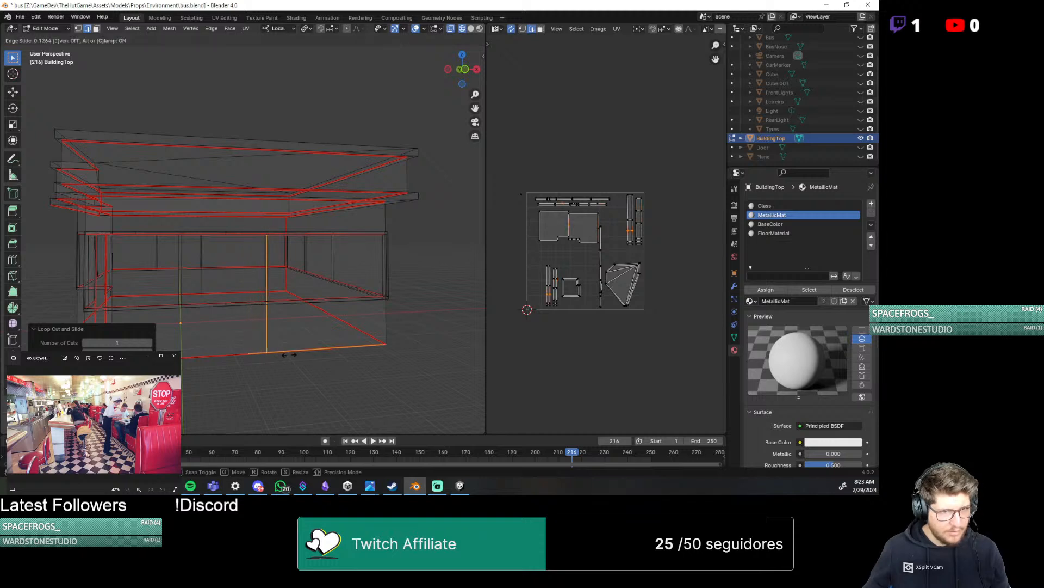
left_click(289, 354)
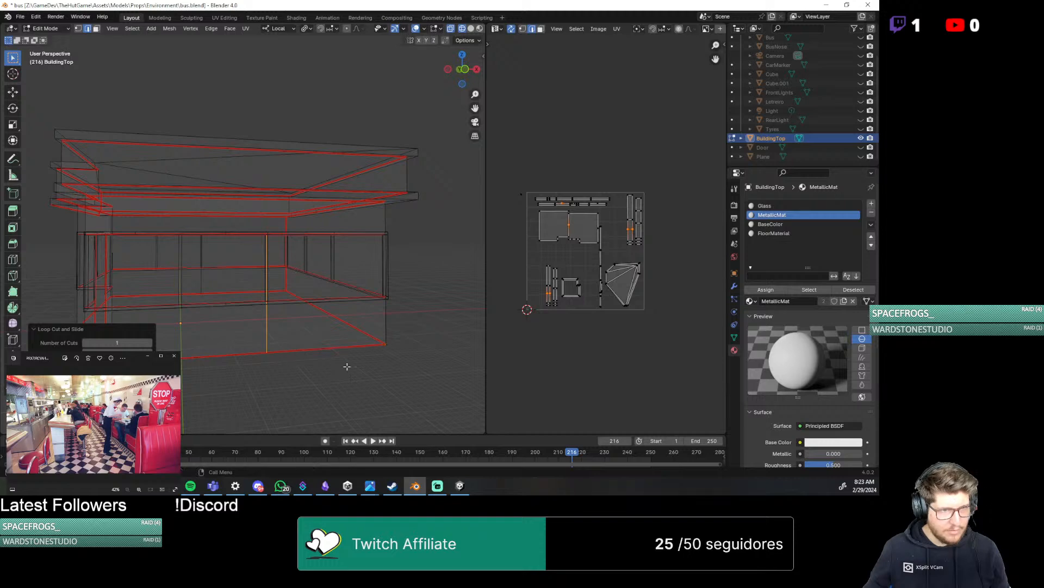
mouse_move(371, 370)
middle_mouse_down()
mouse_move(321, 370)
mouse_move(354, 368)
middle_mouse_up()
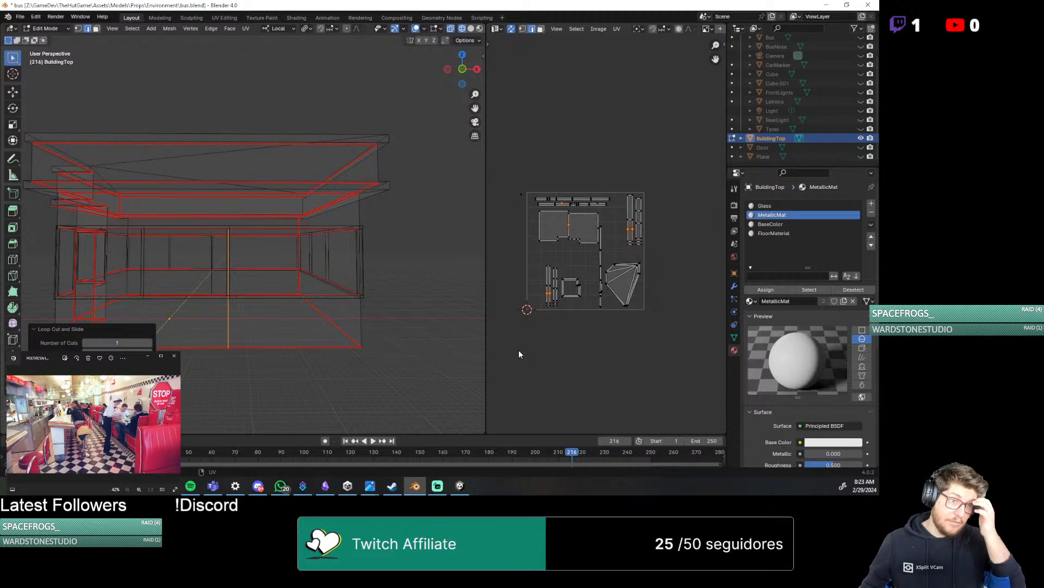
Try to select the linked lower wall faces of the building around the floor
left_click(188, 266)
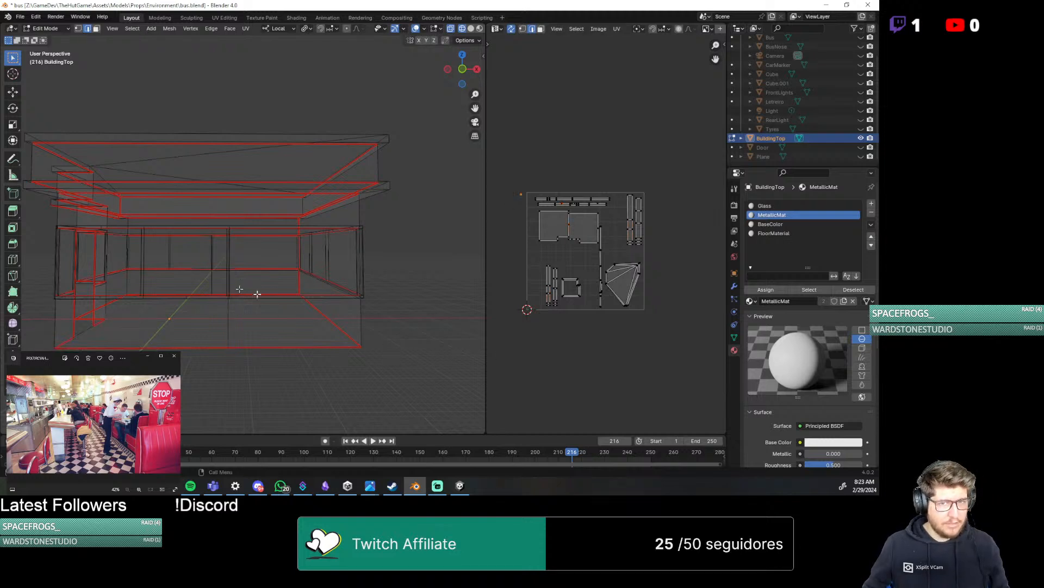
left_click(315, 272, "alt")
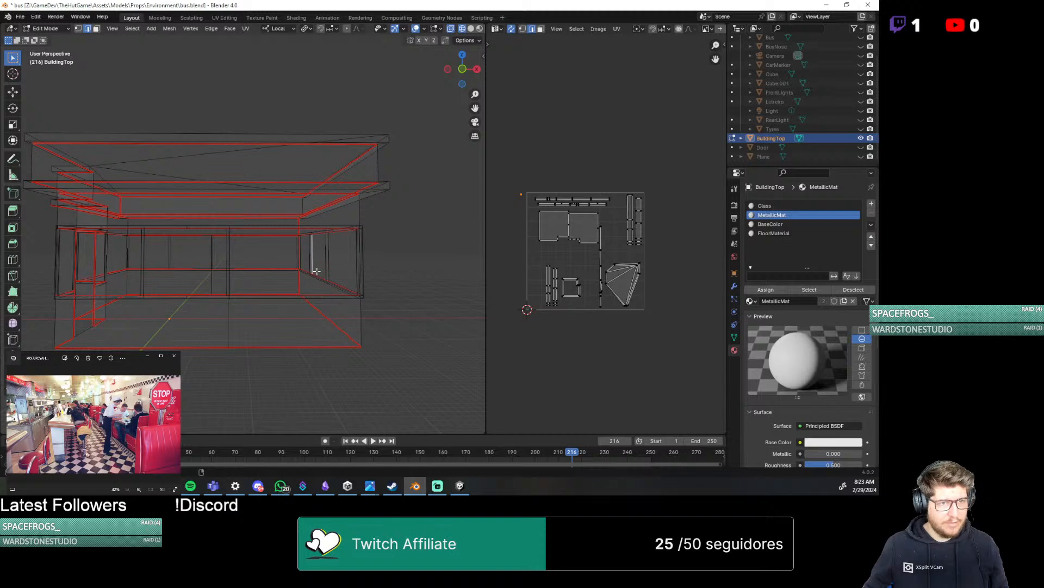
key("3")
left_click(315, 272, "alt")
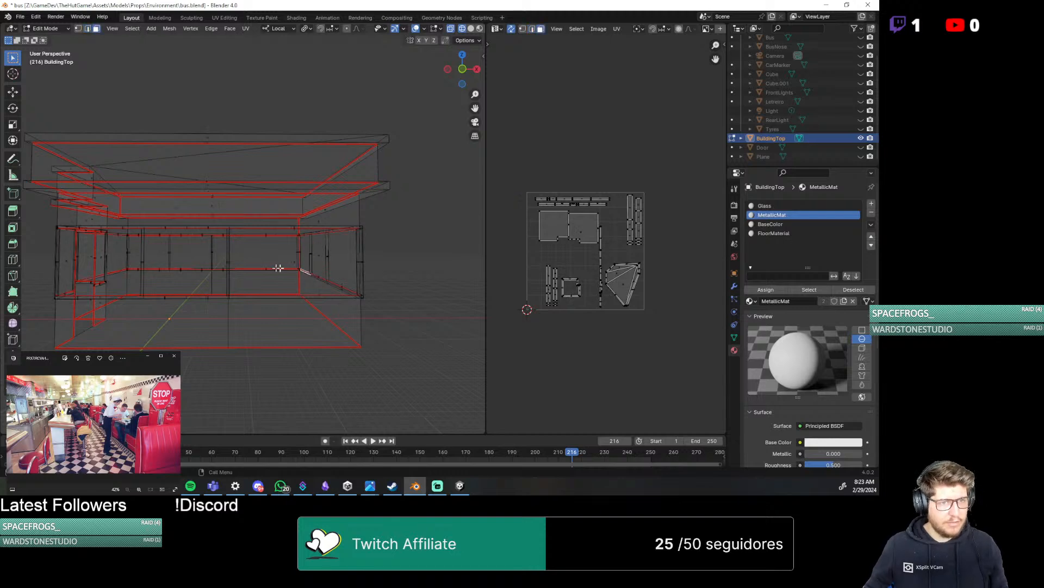
middle_click_drag(261, 266, 331, 266)
left_click(113, 274)
key("ctrl+l")
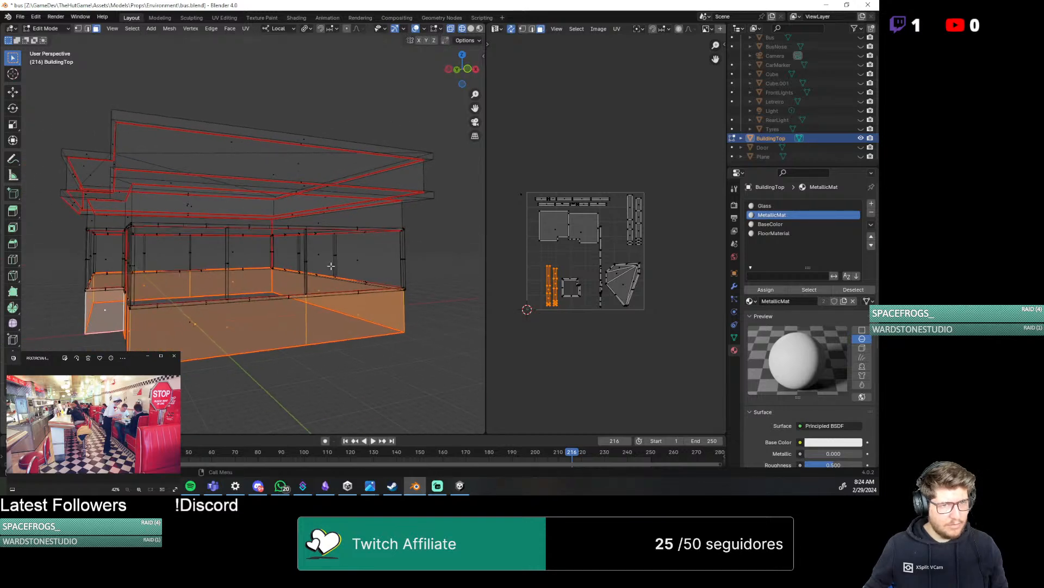
Check the window panels and sill strips at the building's corner by picking individual faces
left_click(358, 260)
left_click(374, 275)
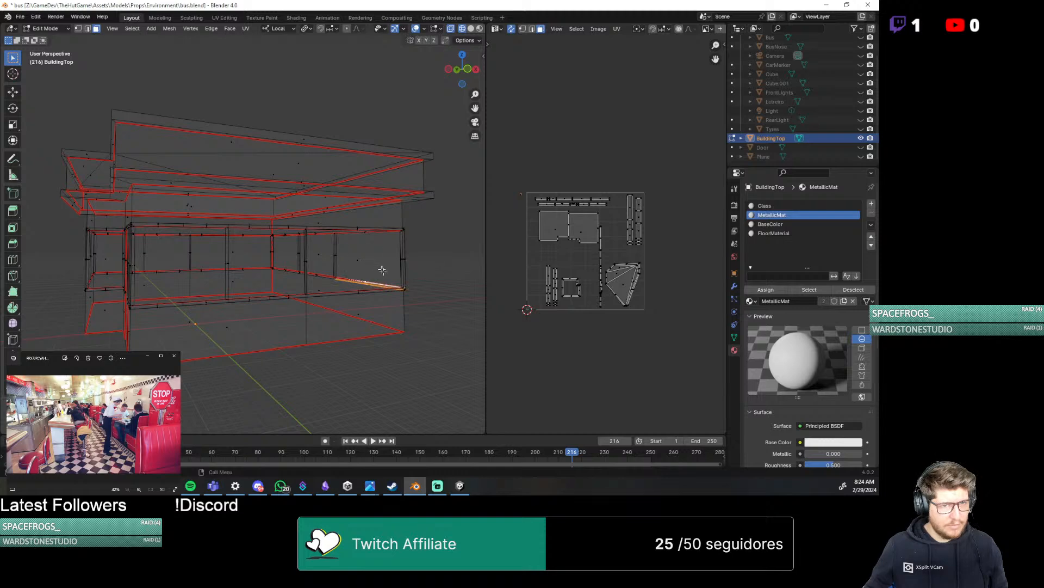
scroll(384, 272, "up", 4)
middle_click_drag(461, 325, 330, 275)
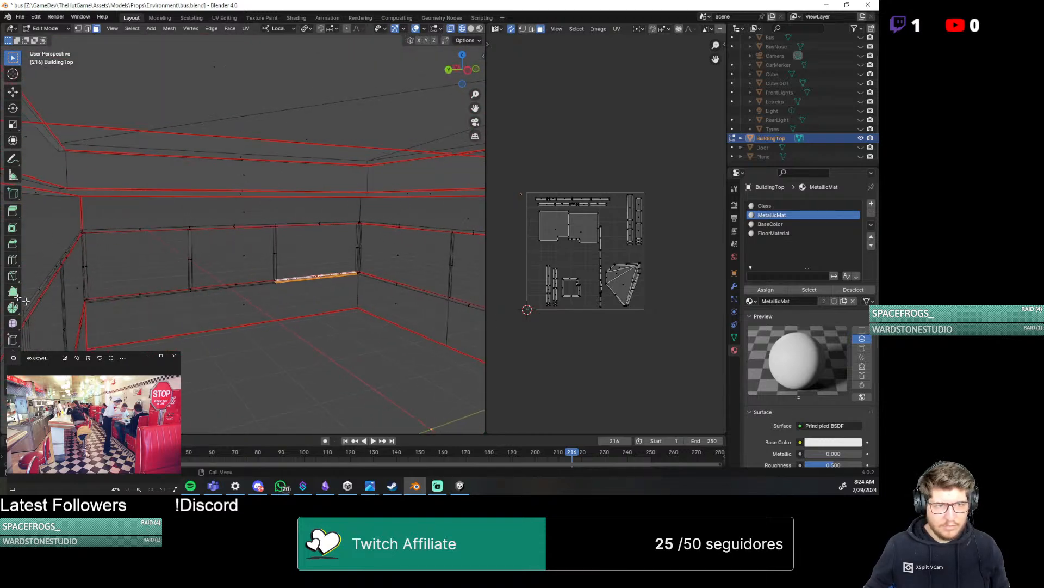
left_click(398, 256)
left_click(398, 253)
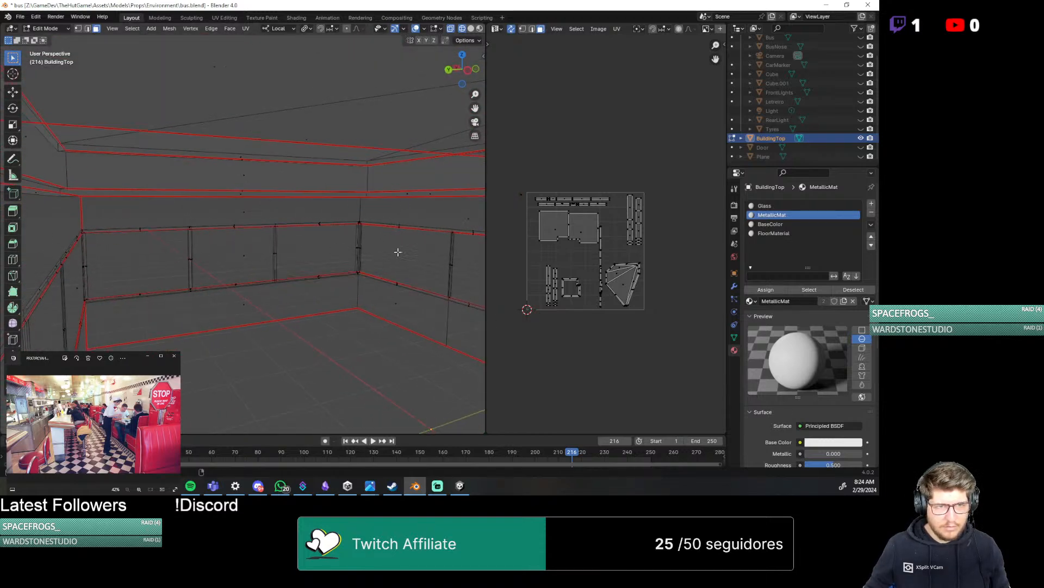
scroll(370, 321, "up", 3)
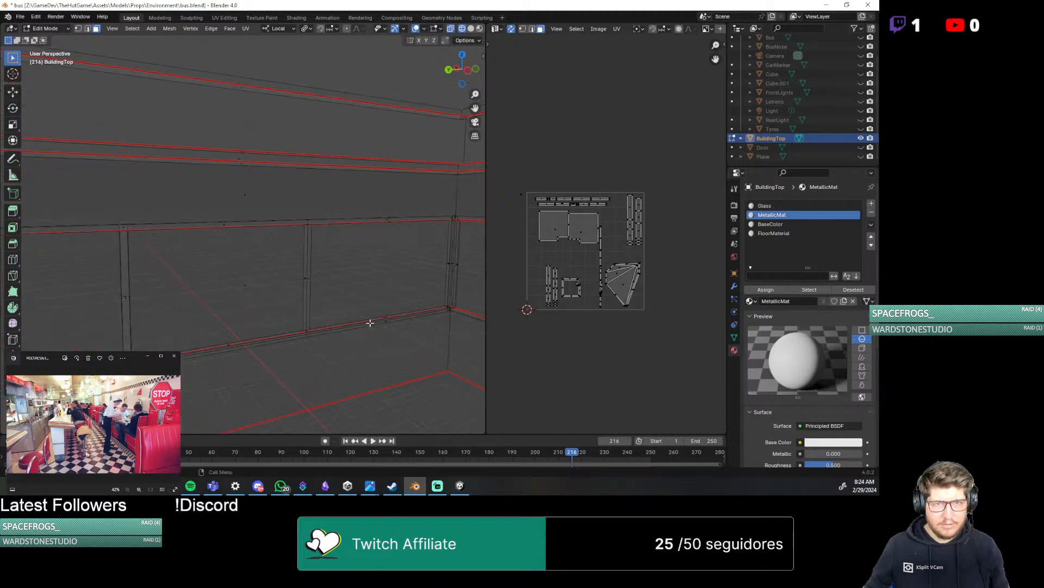
middle_click_drag(399, 318, 457, 314)
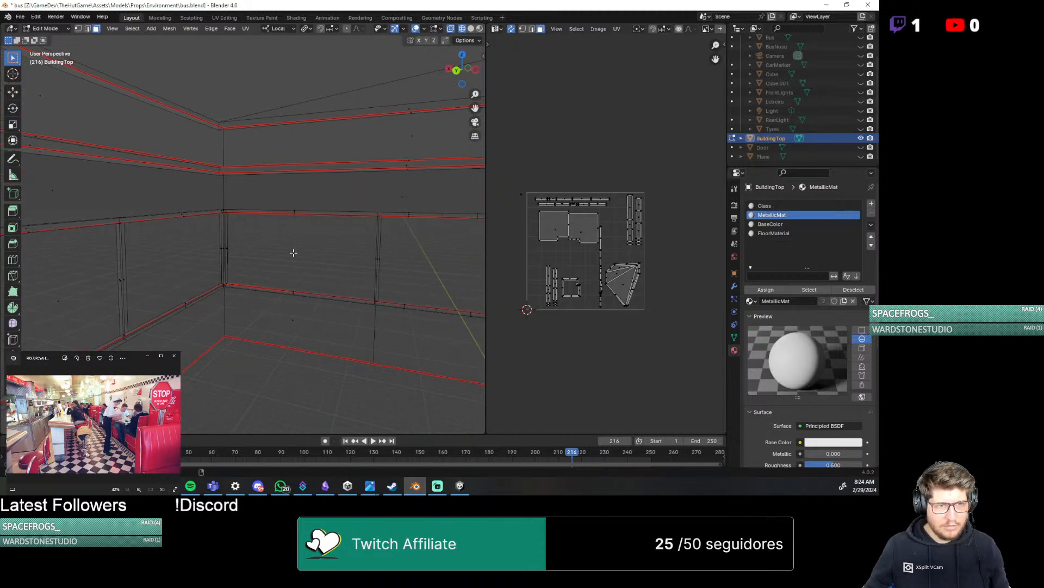
Try selecting one corner window panel together with the floor face, and clear the selection
left_click(318, 275)
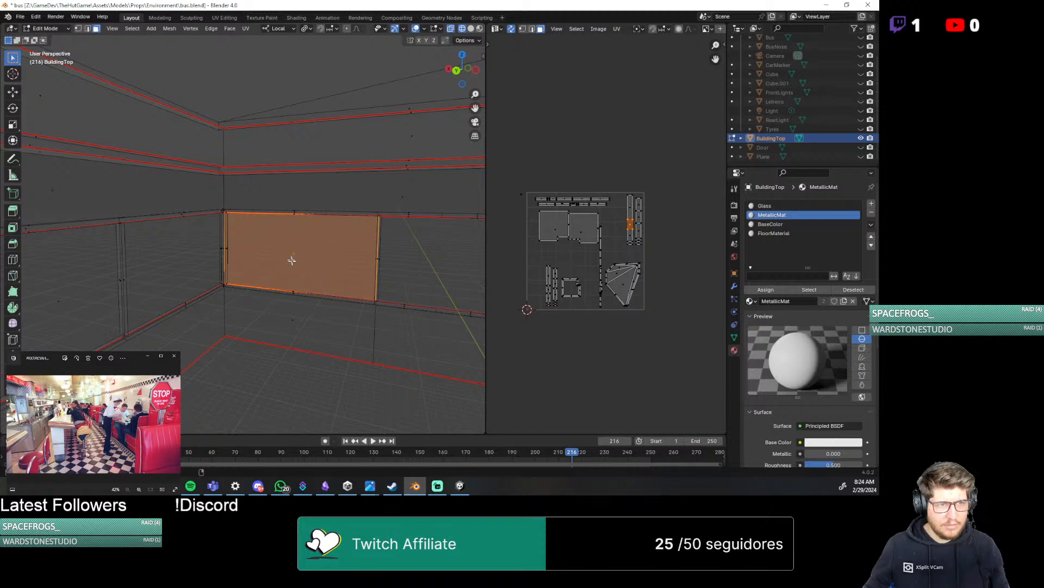
middle_click_drag(246, 285, 268, 329)
scroll(270, 303, "down", 5)
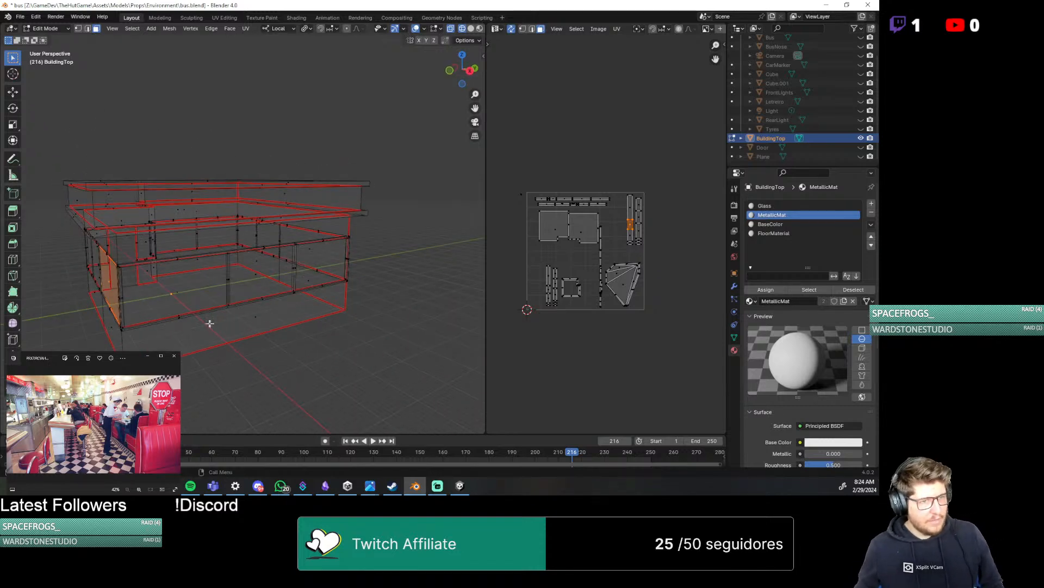
left_click(176, 289, "shift")
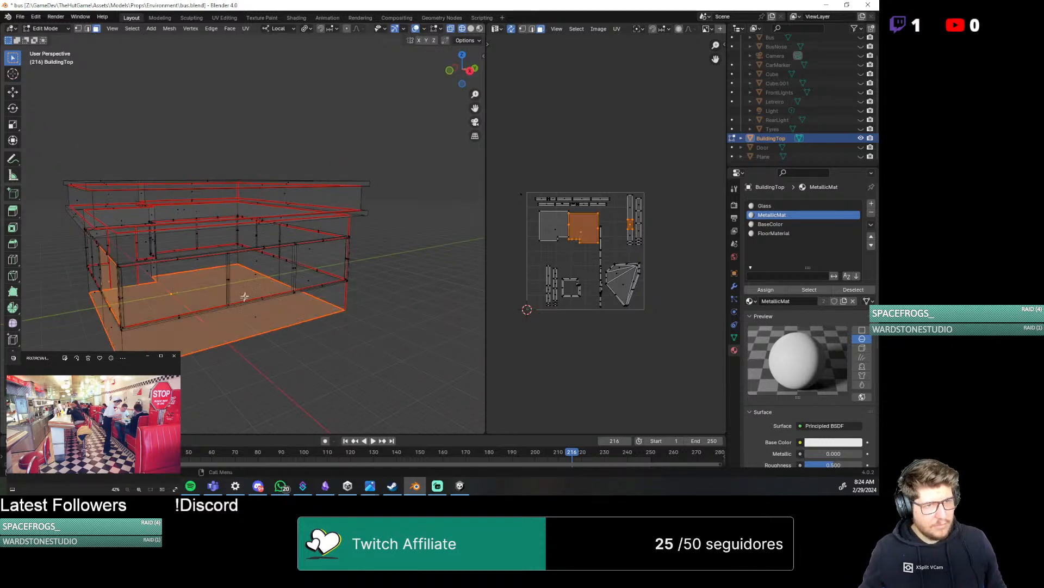
middle_click_drag(243, 294, 256, 261)
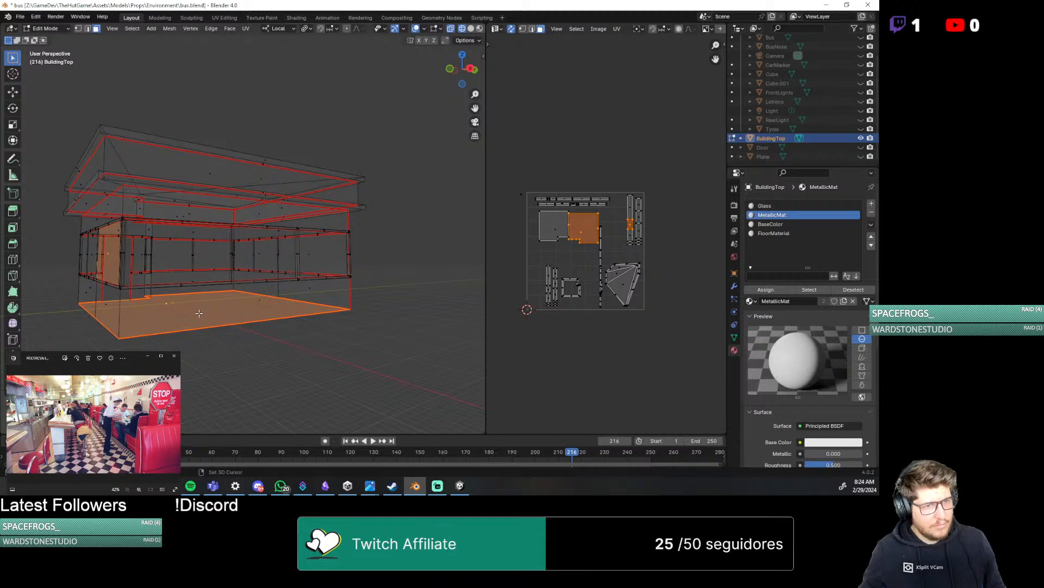
middle_click_drag(199, 313, 243, 333)
left_click(267, 395)
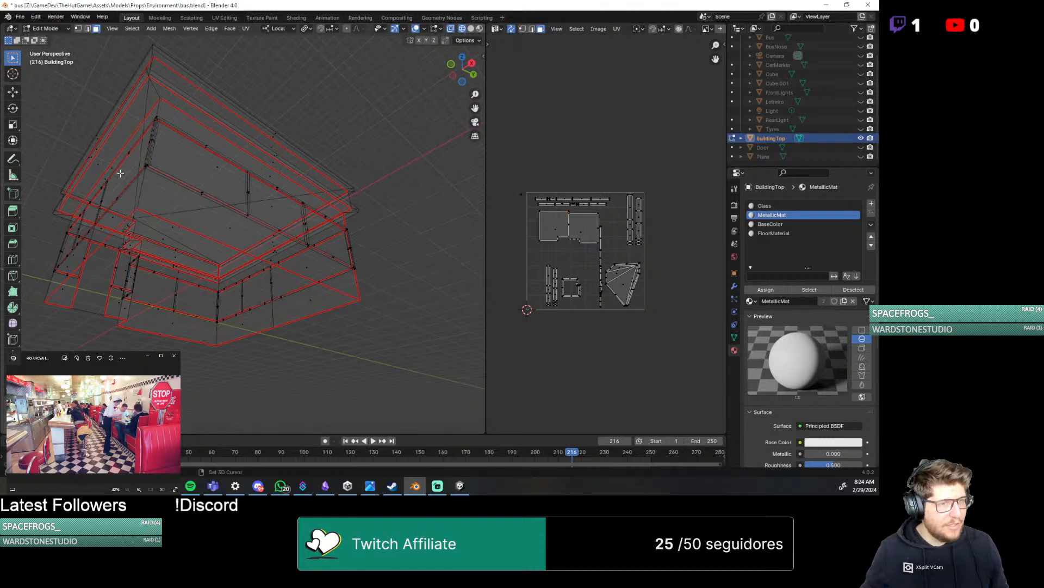
Assign the BaseColor material to the large window panel faces and move their UV islands beside the lower wall strips
left_click(120, 173)
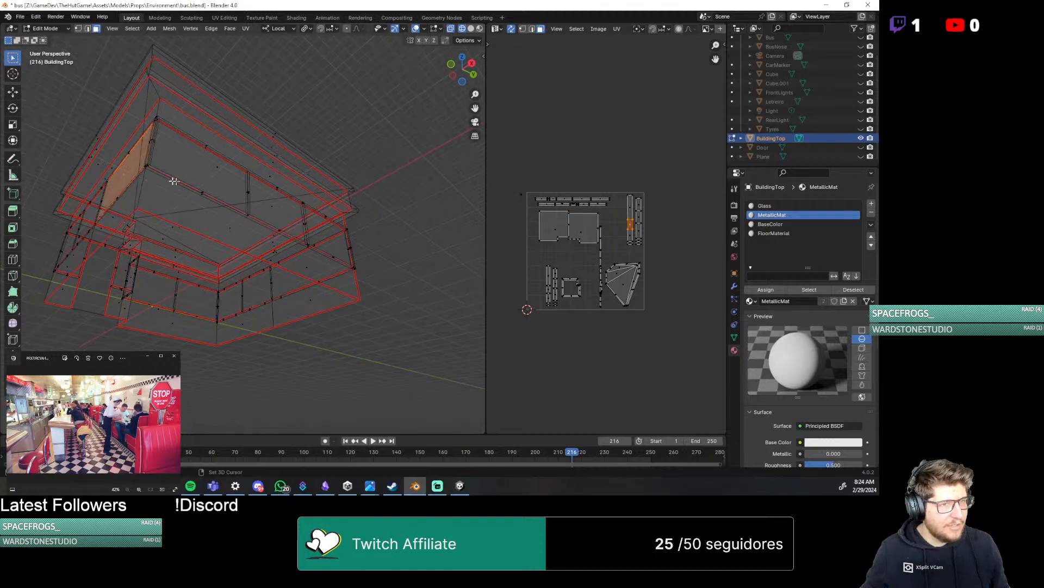
left_click(280, 211, "shift")
middle_click_drag(357, 259, 244, 292)
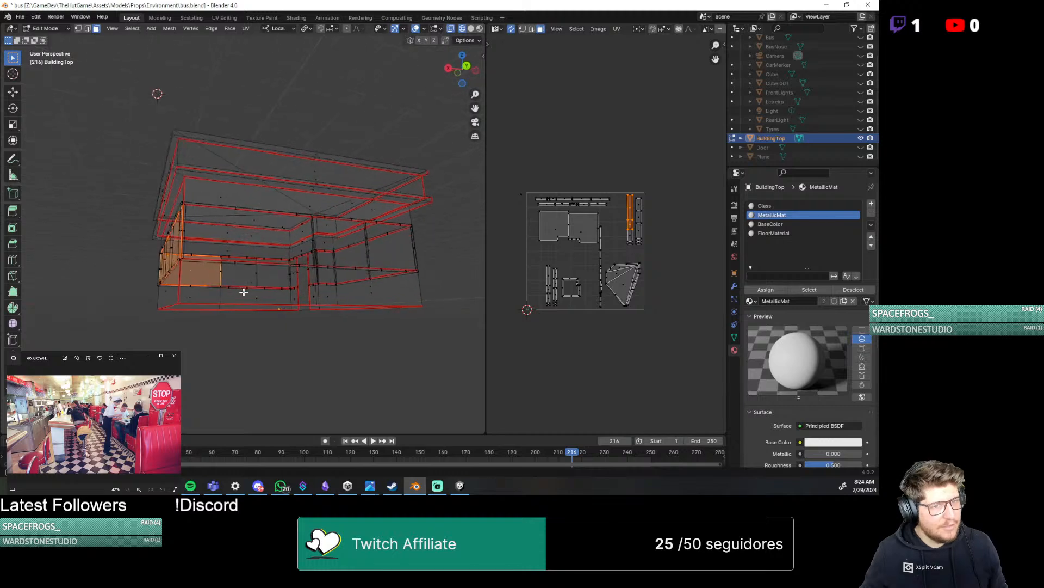
left_click(247, 236, "alt+shift")
middle_click_drag(247, 236, 261, 294)
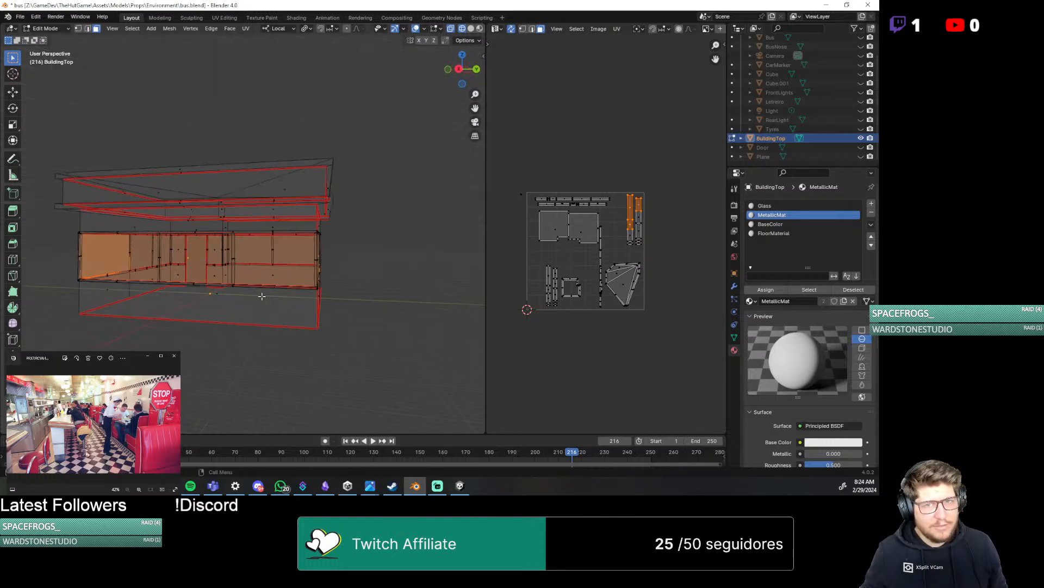
left_click(801, 224)
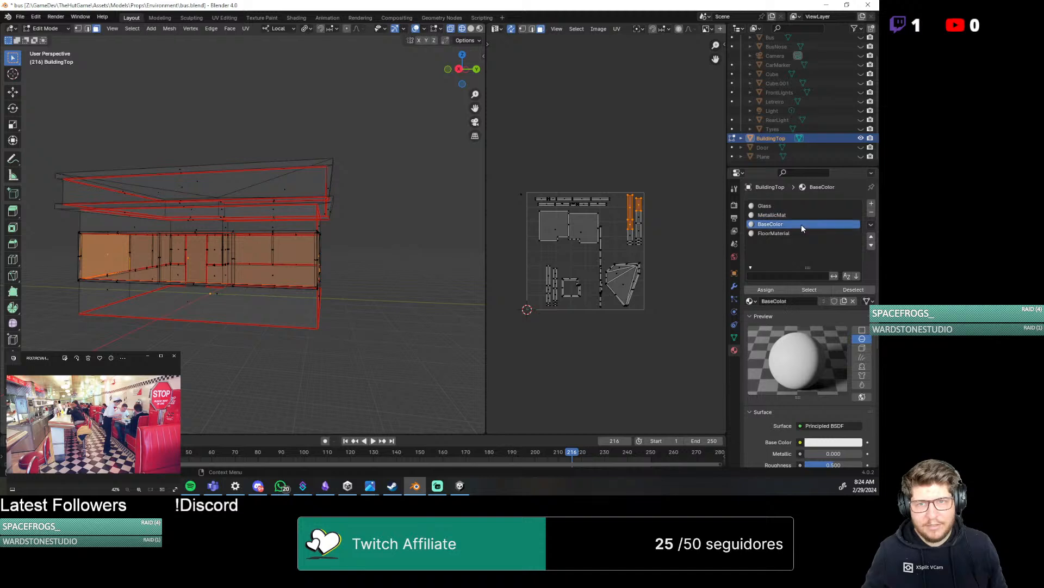
left_click(763, 290)
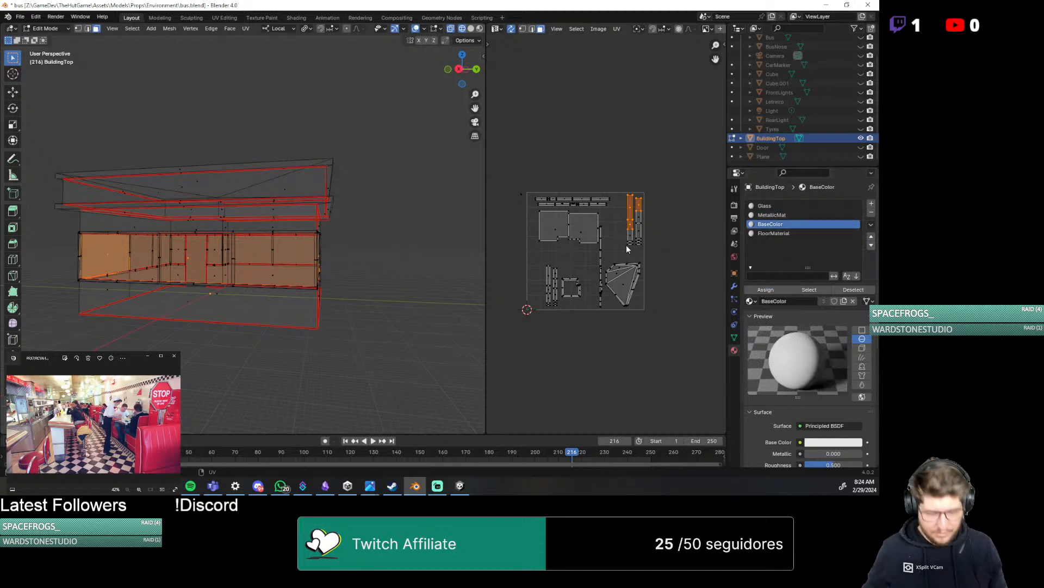
key("g")
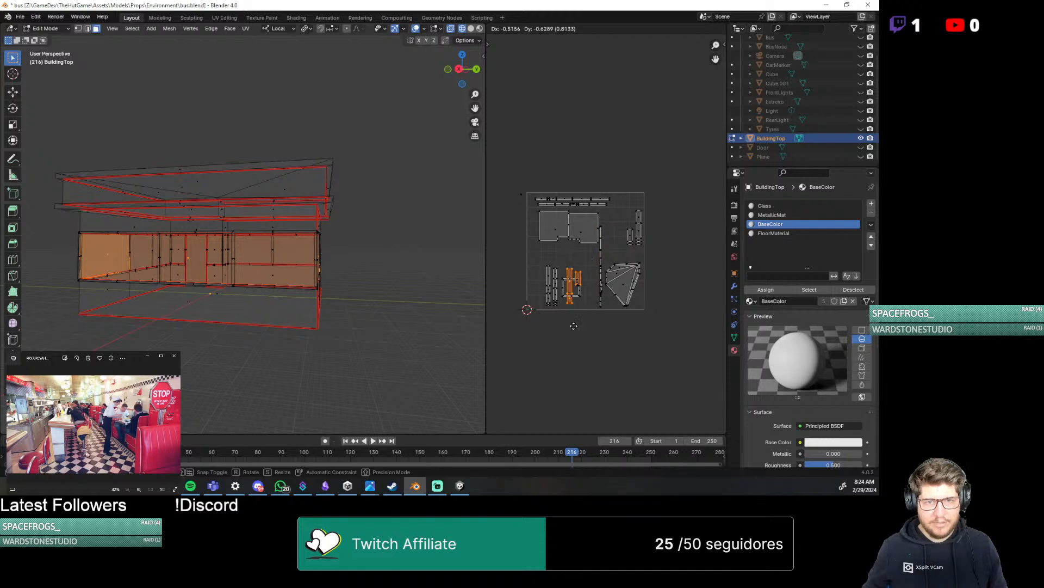
left_click(571, 328)
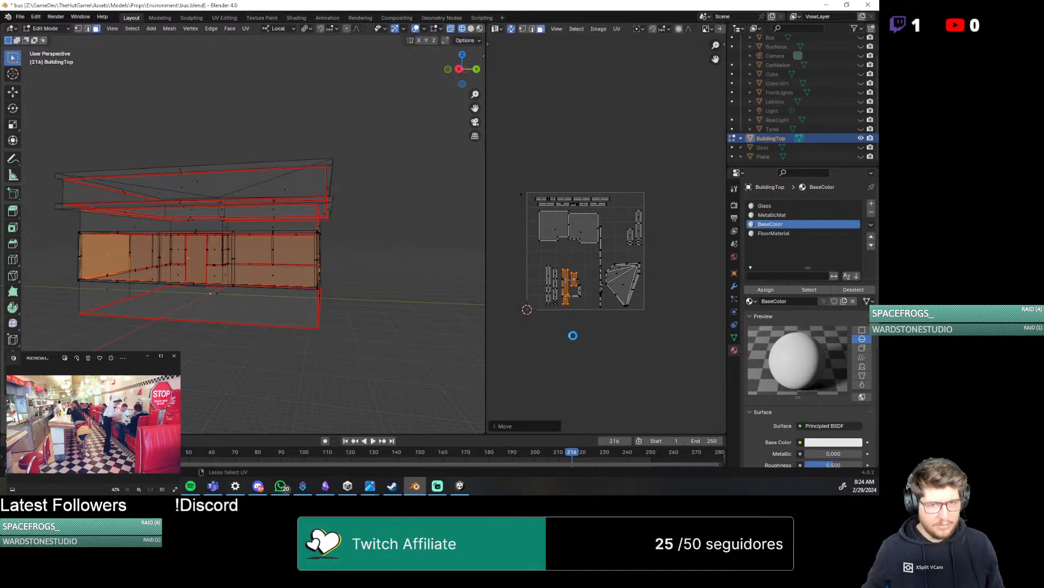
Save bus.blend, export the selected building mesh as FBX over HFC.fbx, and switch to Unity
key("ctrl+s")
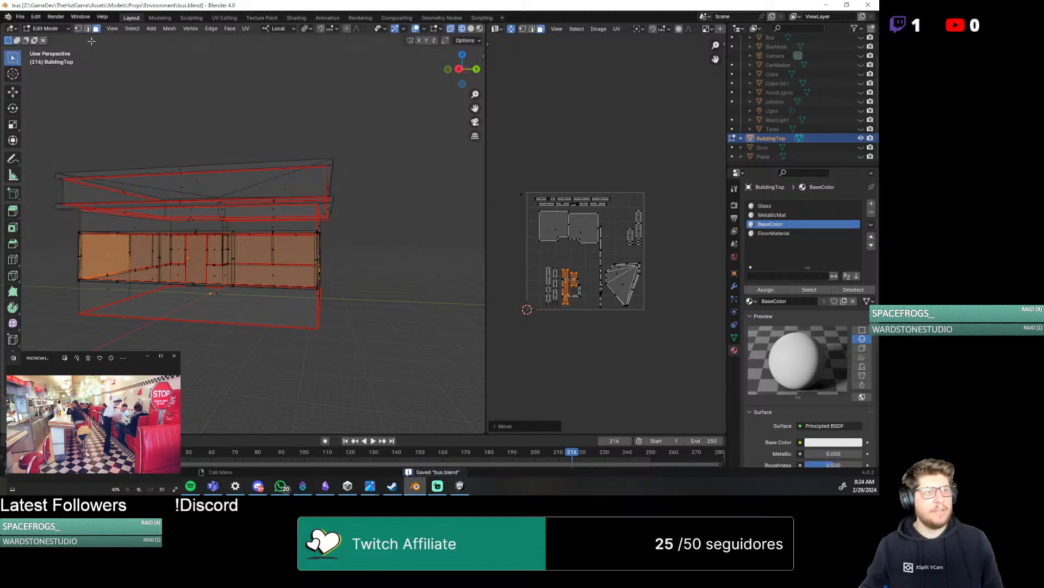
left_click(20, 16)
mouse_move(55, 156)
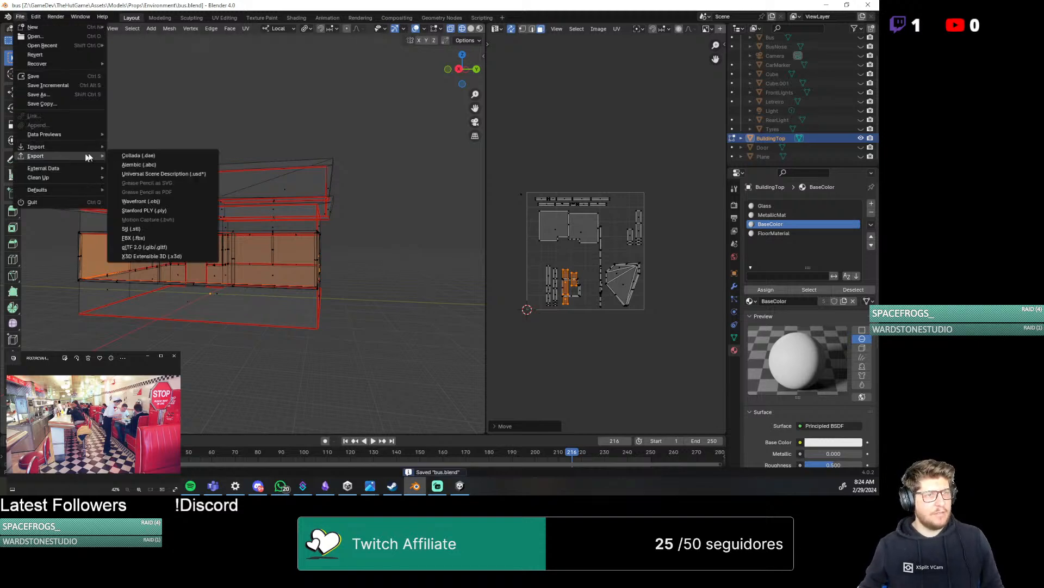
left_click(157, 239)
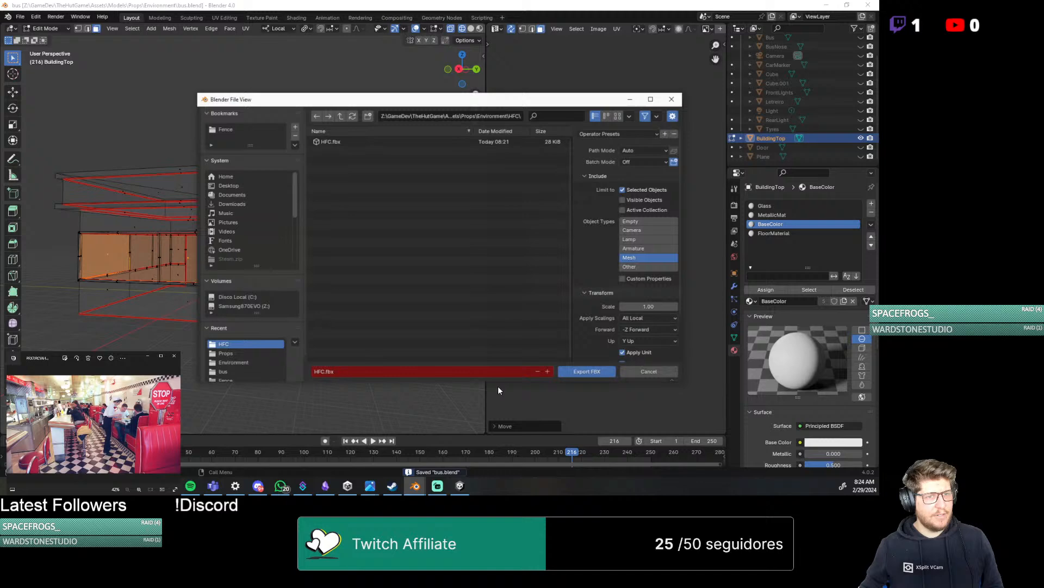
left_click(586, 371)
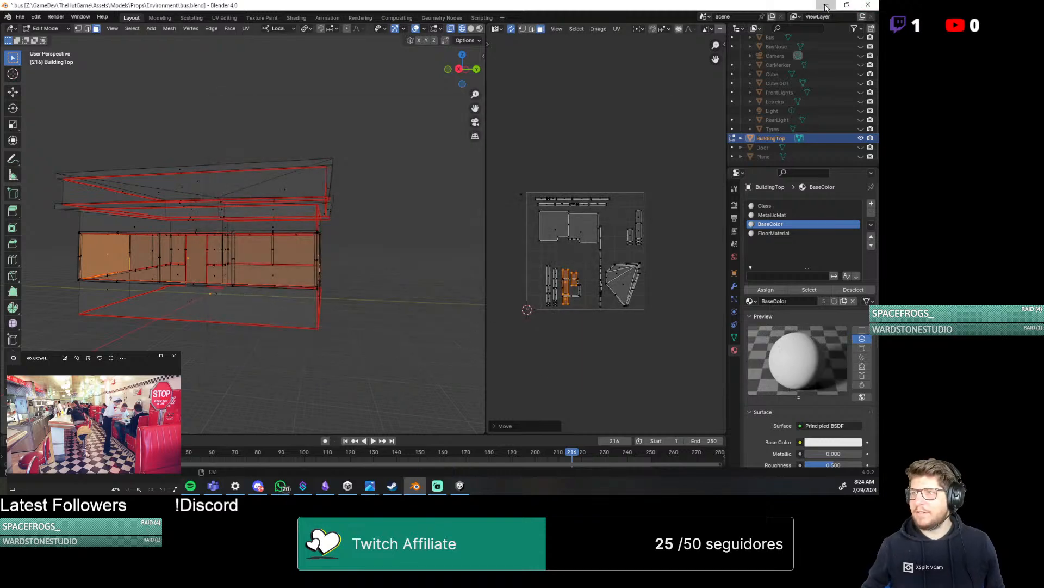
left_click(827, 5)
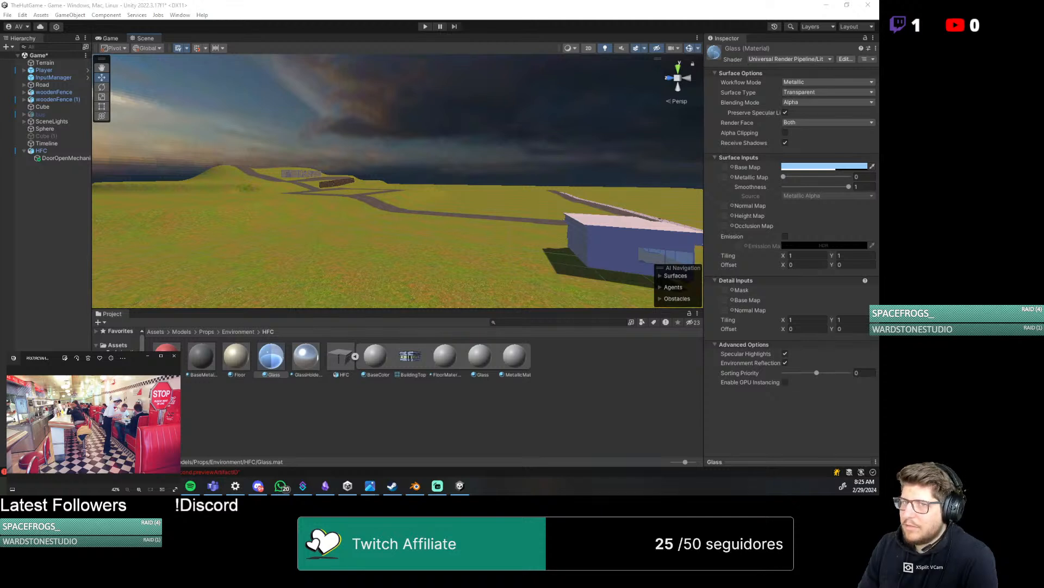
left_click_drag(879, 163, 530, 0)
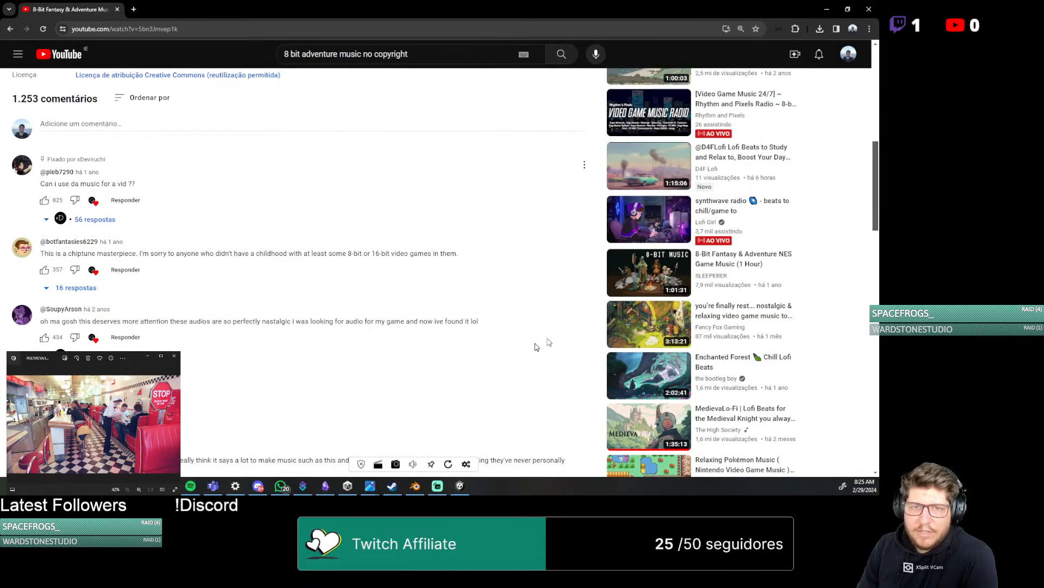
scroll(357, 368, "up", 5)
scroll(359, 369, "up", 5)
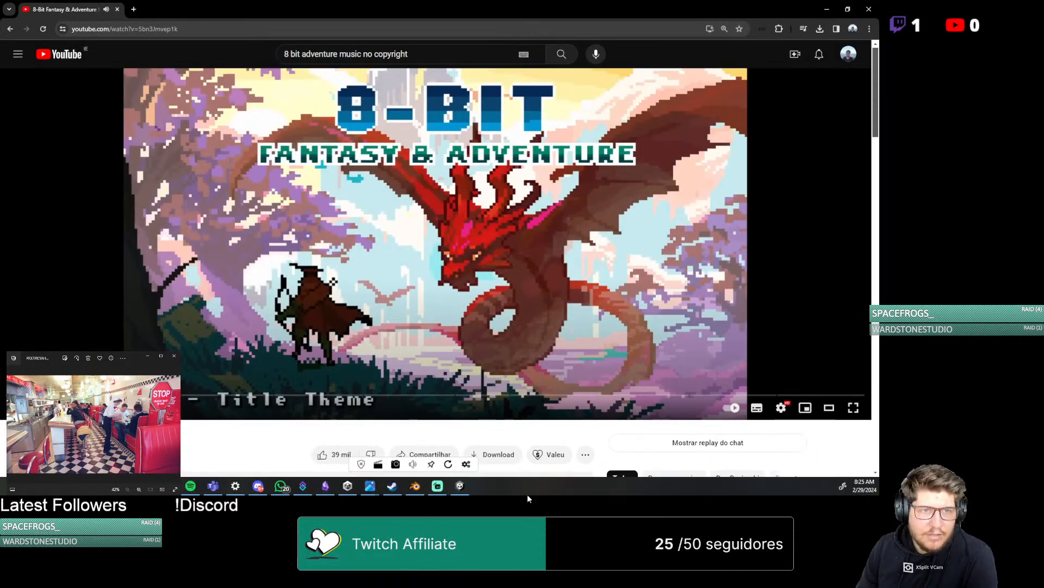
Switch the background music on YouTube to the recommended video "8-Bit Fantasy & Adventure NES Game Music (1 Hour)"
scroll(411, 453, "down", 4)
scroll(419, 449, "down", 3)
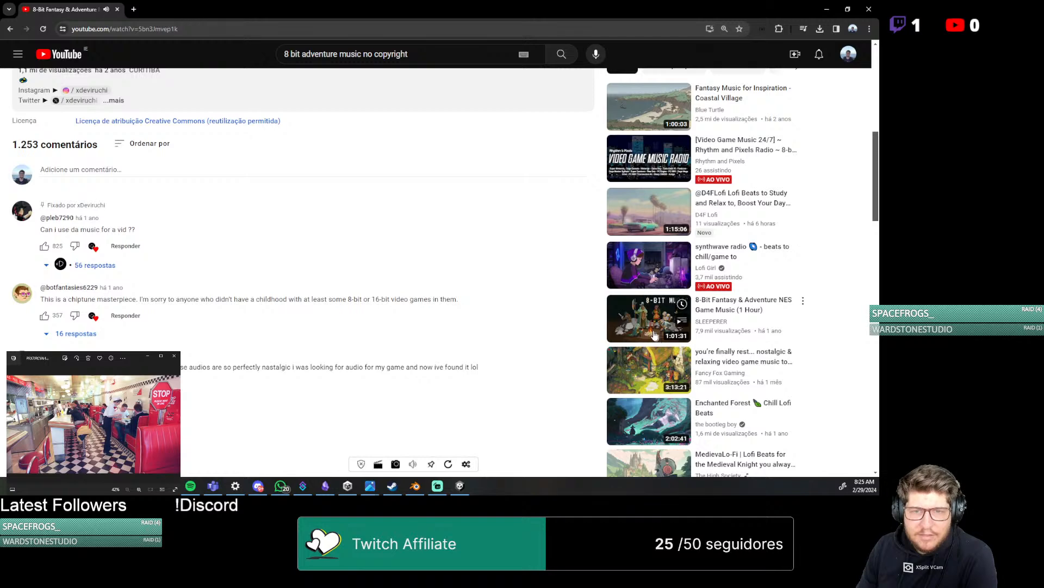
left_click(657, 300)
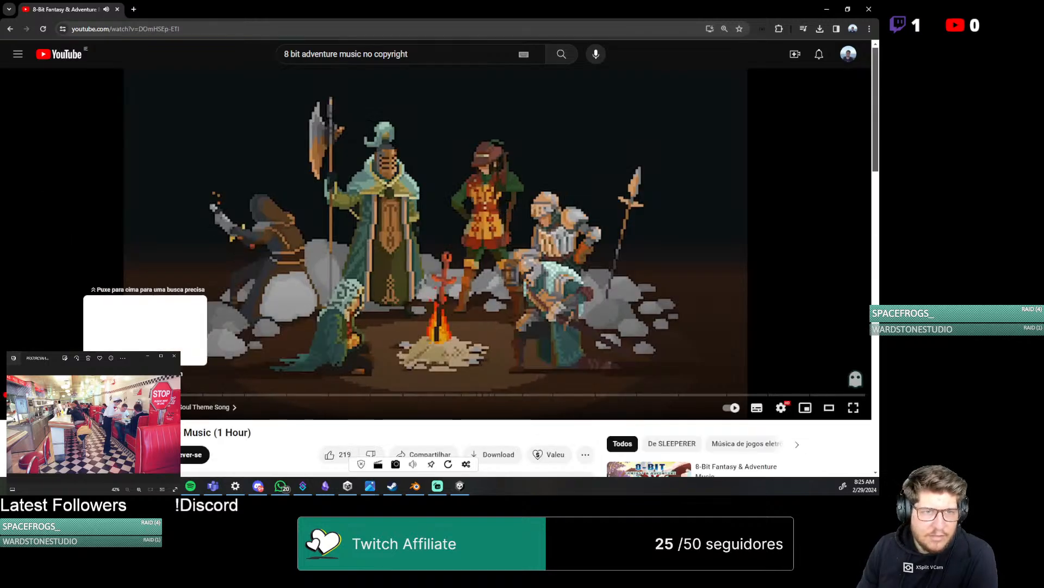
Look through the comments and recommended videos of the newly opened music video
scroll(244, 371, "down", 5)
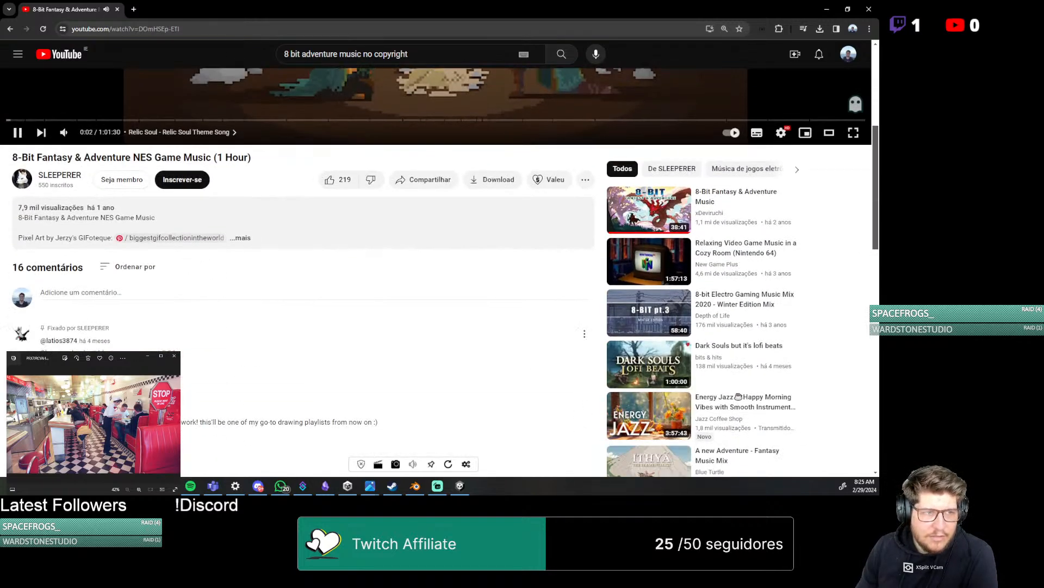
scroll(446, 272, "down", 3)
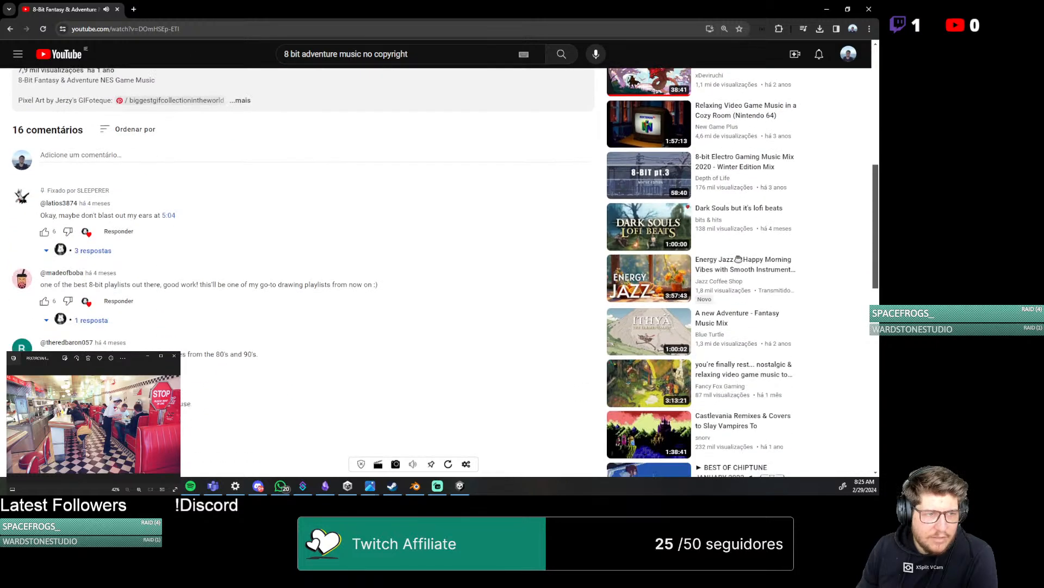
scroll(445, 272, "down", 2)
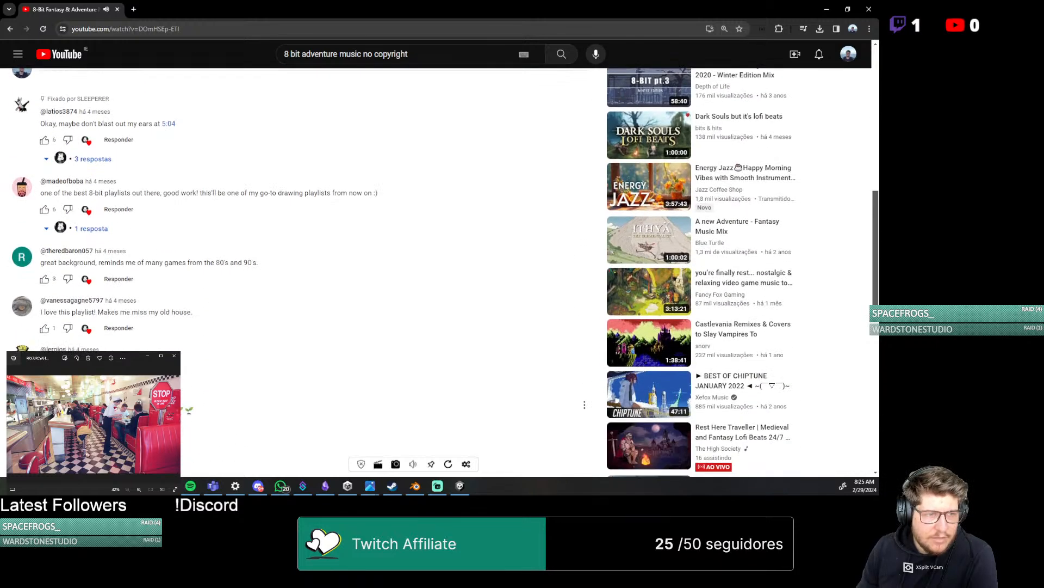
scroll(446, 272, "down", 3)
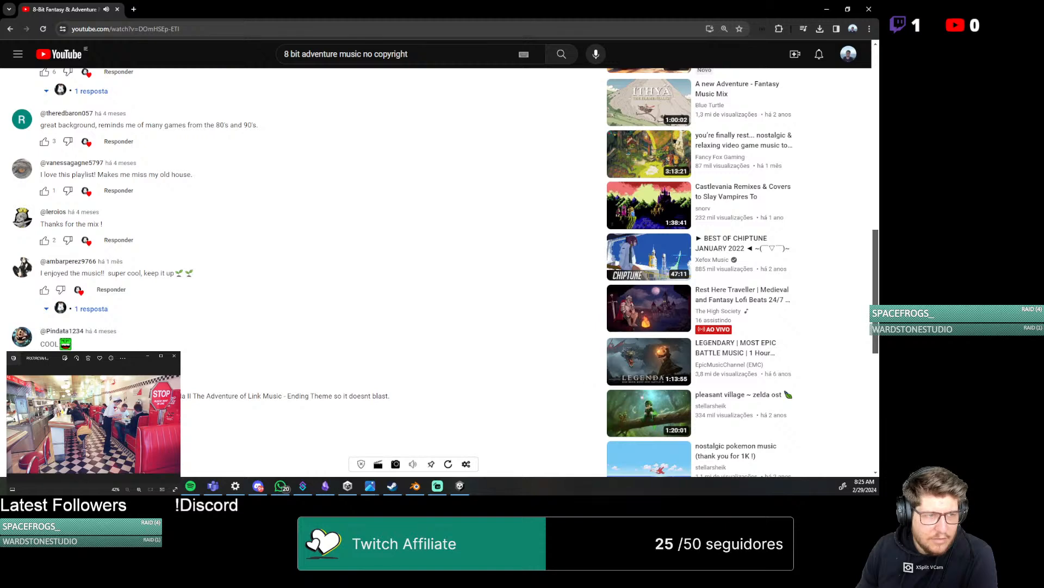
scroll(223, 372, "up", 15)
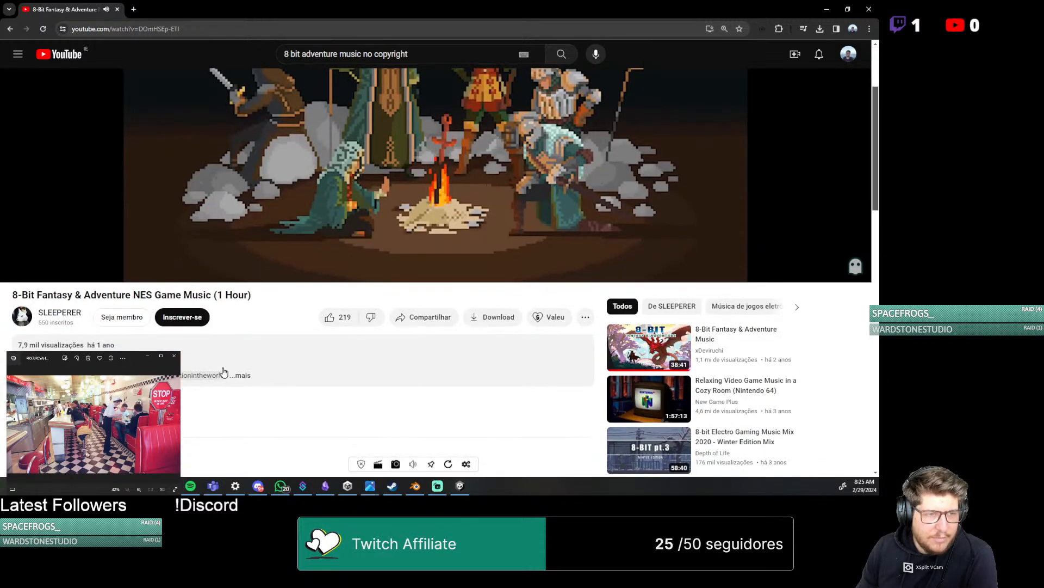
scroll(223, 372, "up", 3)
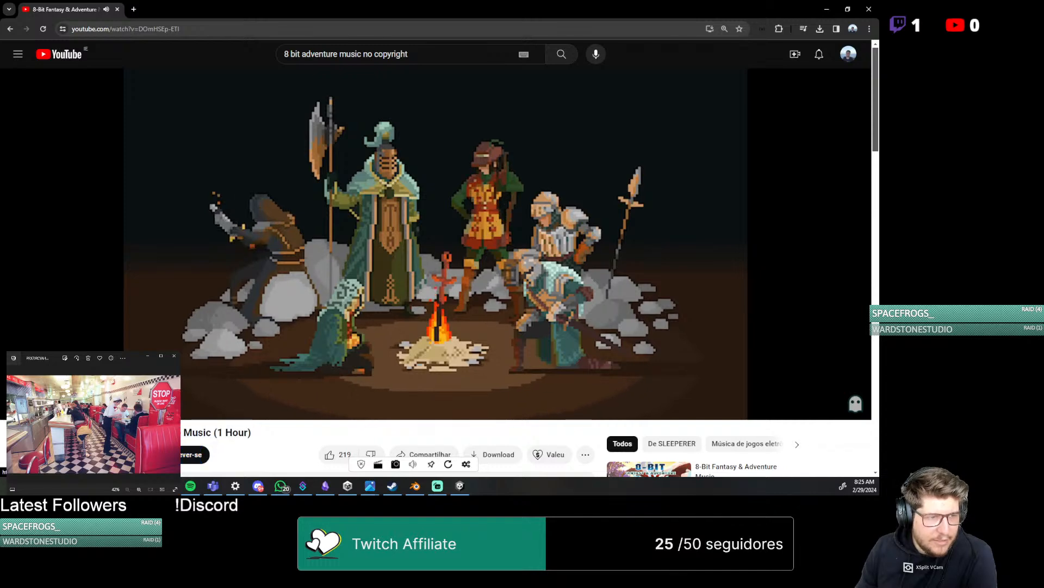
Read the music video's full description with its timestamped track list, and move the browser window away to return to Unity
left_click_drag(252, 438, 2, 438)
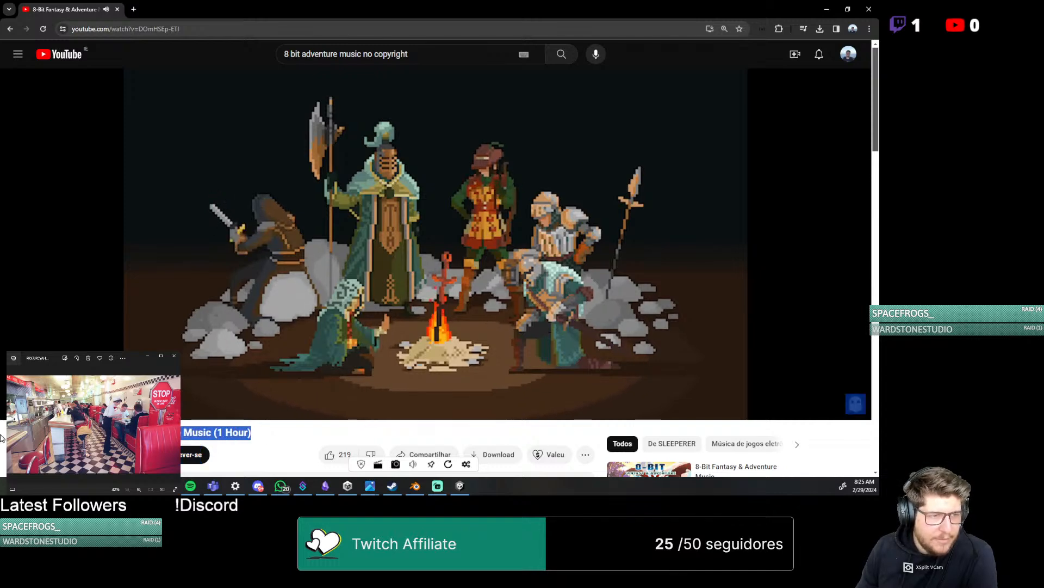
scroll(259, 374, "down", 3)
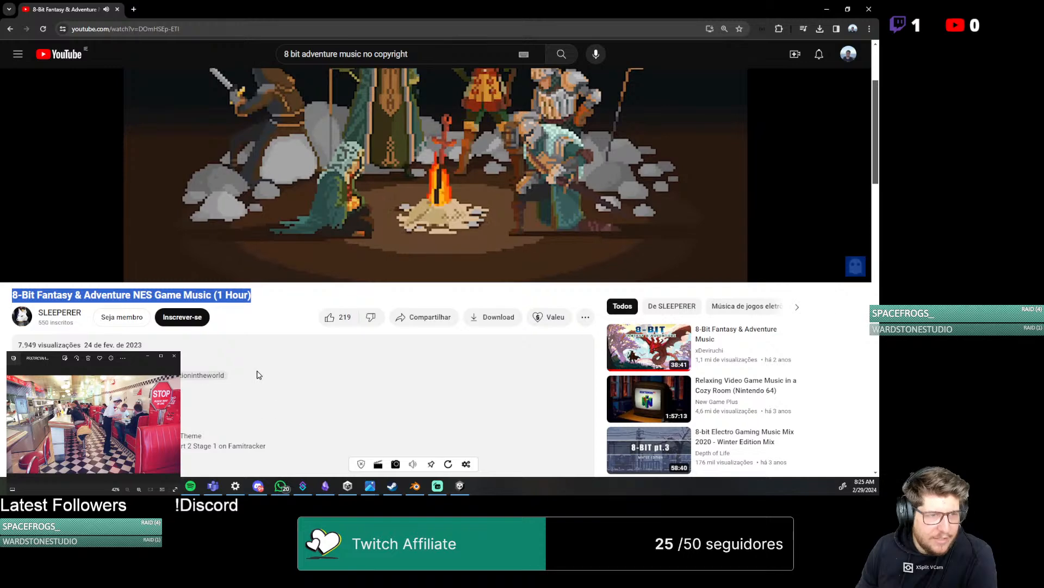
scroll(258, 375, "down", 3)
left_click(288, 313)
scroll(285, 250, "down", 3)
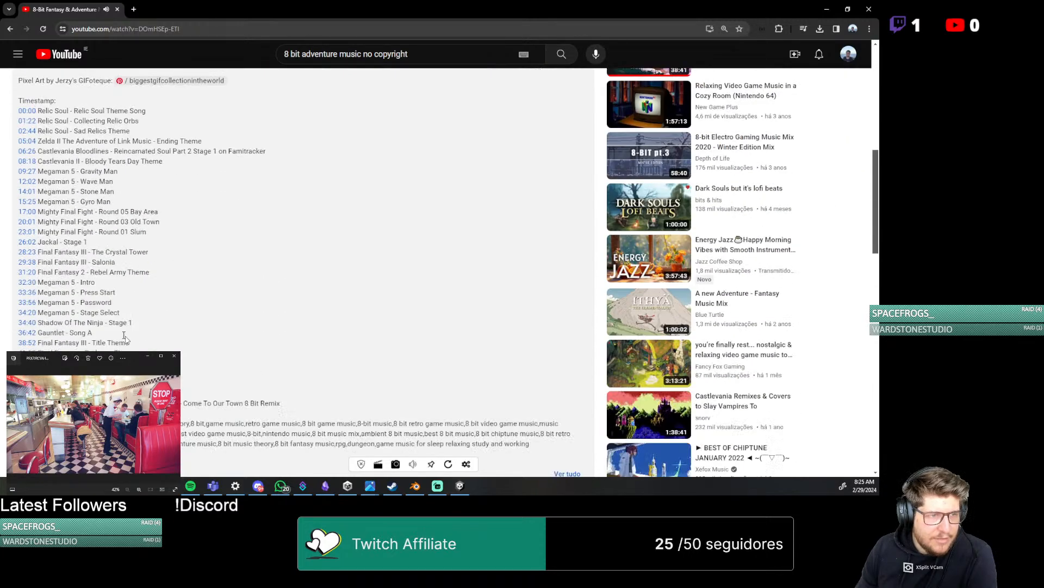
left_click_drag(401, 3, 878, 11)
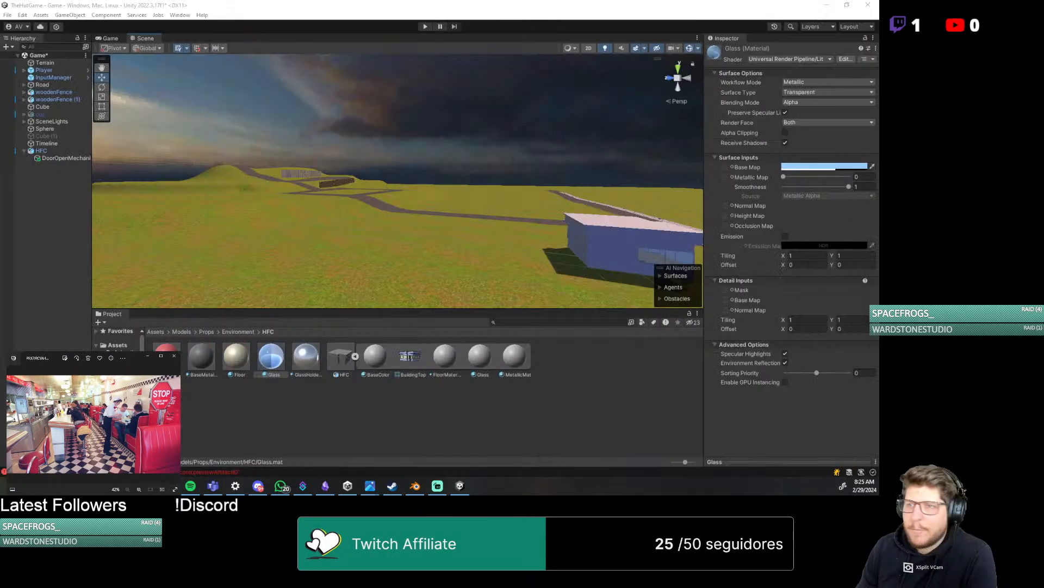
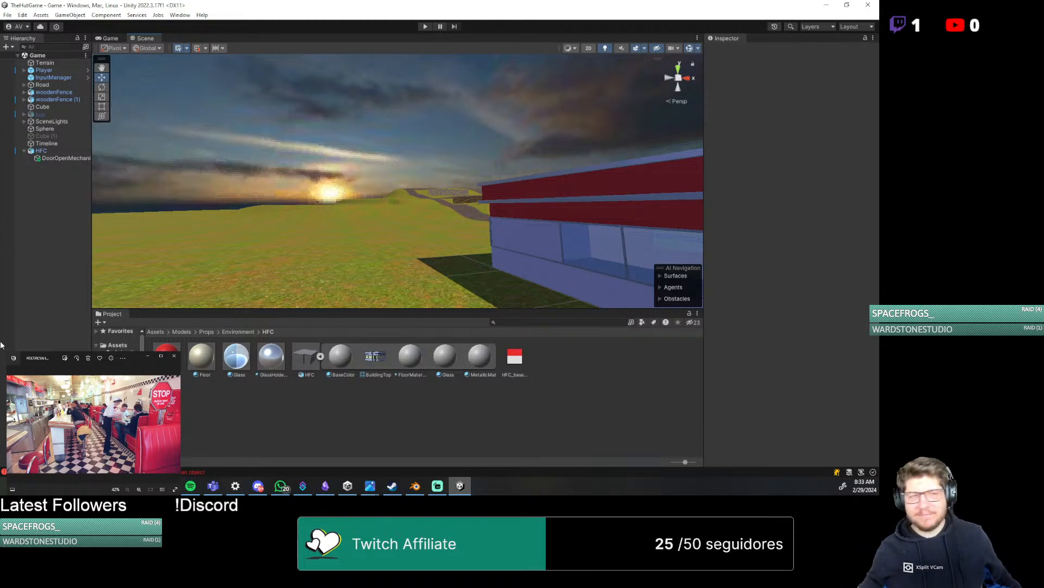
Inspect the re-imported HFC building in the Scene view, checking its interior walls, side walls and roof trim
middle_click_drag(290, 208, 452, 229)
scroll(344, 245, "up", 3)
right_click_drag(452, 229, 405, 236)
scroll(318, 228, "up", 4)
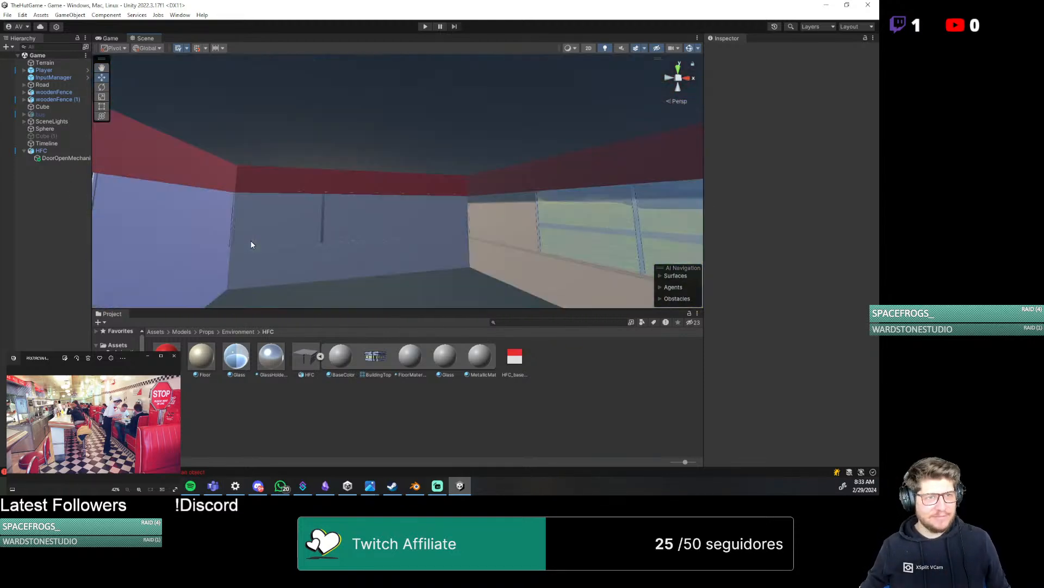
scroll(251, 245, "up", 2)
middle_click_drag(251, 245, 361, 235)
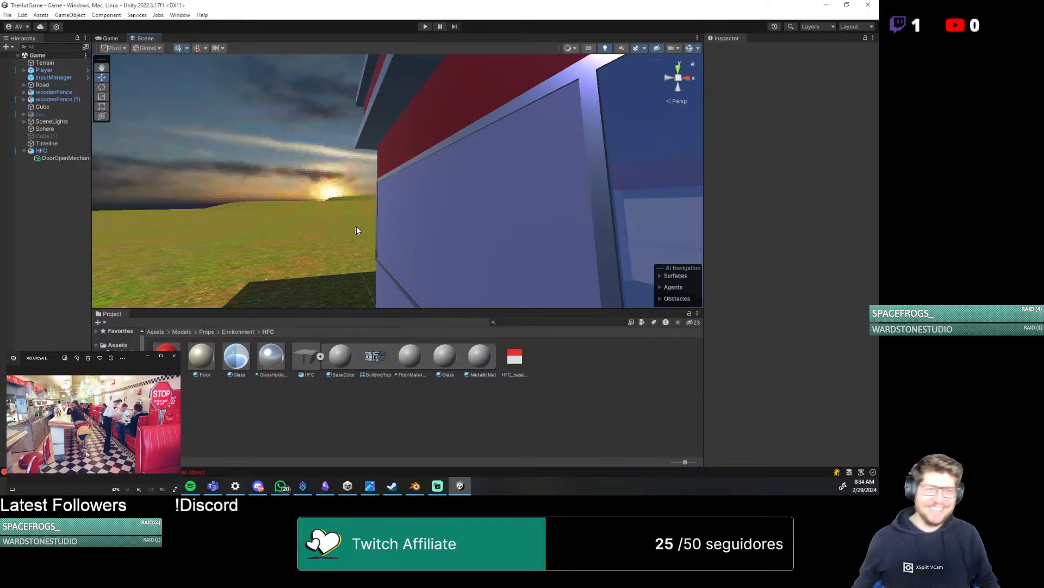
scroll(364, 223, "down", 2)
scroll(403, 233, "up", 3)
mouse_move(403, 232)
middle_mouse_down()
mouse_move(422, 208)
mouse_move(373, 203)
mouse_move(415, 226)
middle_mouse_up()
scroll(374, 203, "up", 3)
scroll(373, 203, "down", 3)
middle_click_drag(283, 231, 451, 224)
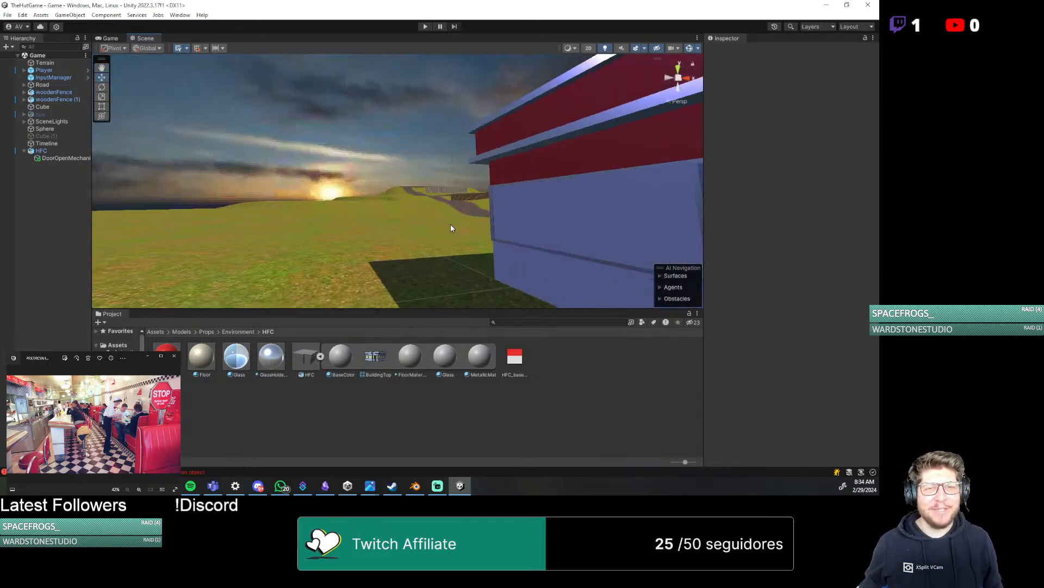
right_click_drag(450, 224, 451, 225)
scroll(452, 224, "down", 4)
middle_click_drag(497, 210, 401, 256)
scroll(354, 238, "up", 4)
scroll(354, 199, "up", 4)
scroll(389, 233, "down", 4)
scroll(414, 228, "down", 8)
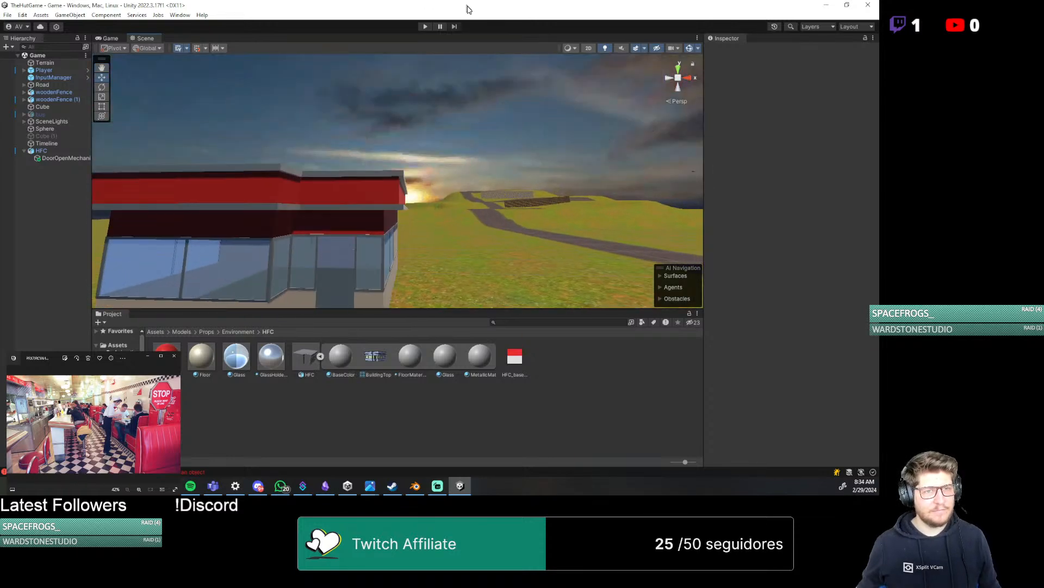
Run the game in Play mode to check the building in-game, and stop the playback
left_click(425, 27)
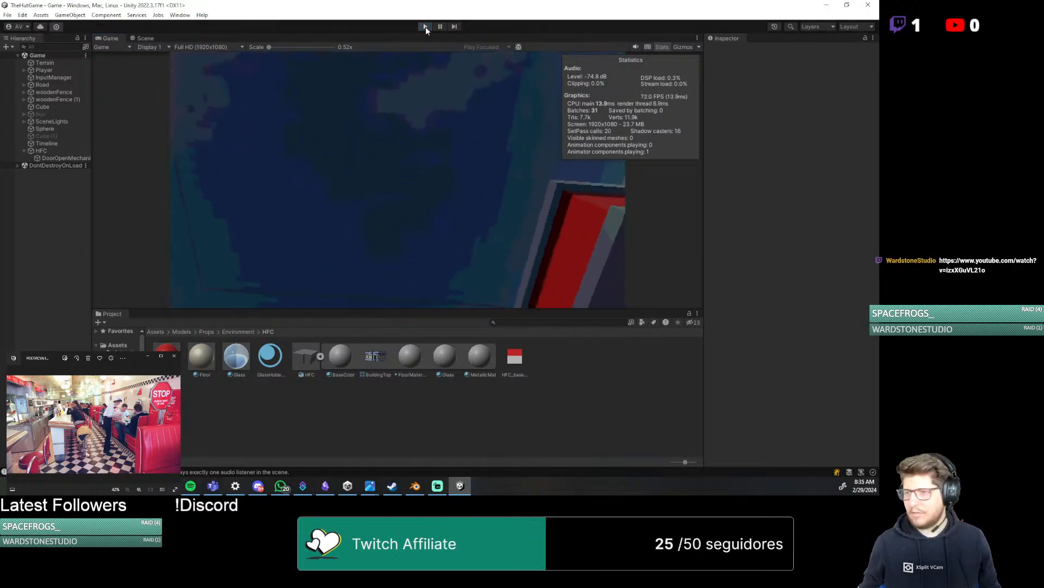
left_click(426, 27)
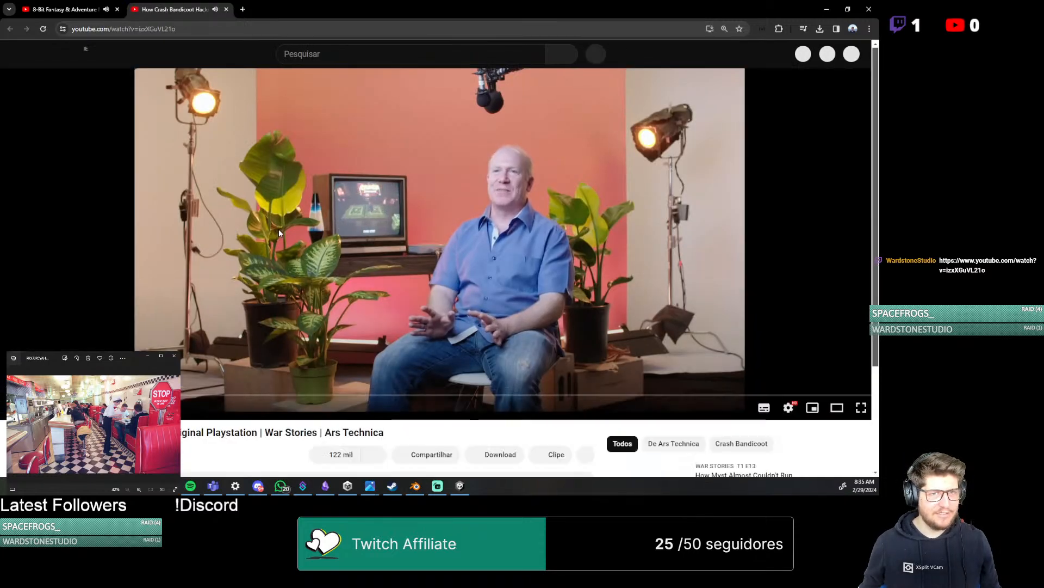
Pause the "How Crash Bandicoot Hacked The Original Playstation" video, look over its page details, and move the browser window away to return to Unity
left_click(279, 231)
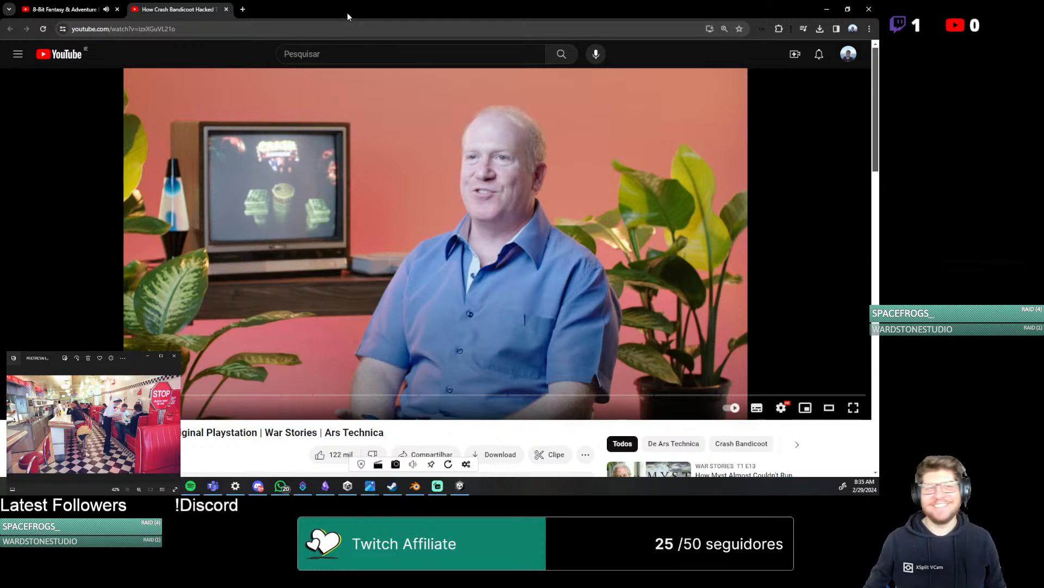
scroll(196, 441, "down", 3)
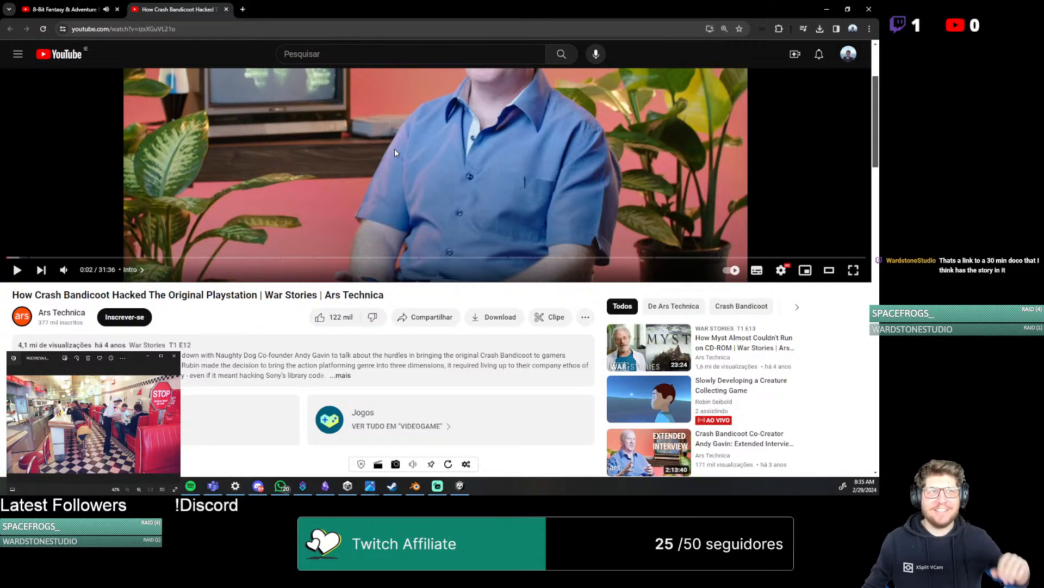
left_click_drag(399, 2, 879, 2)
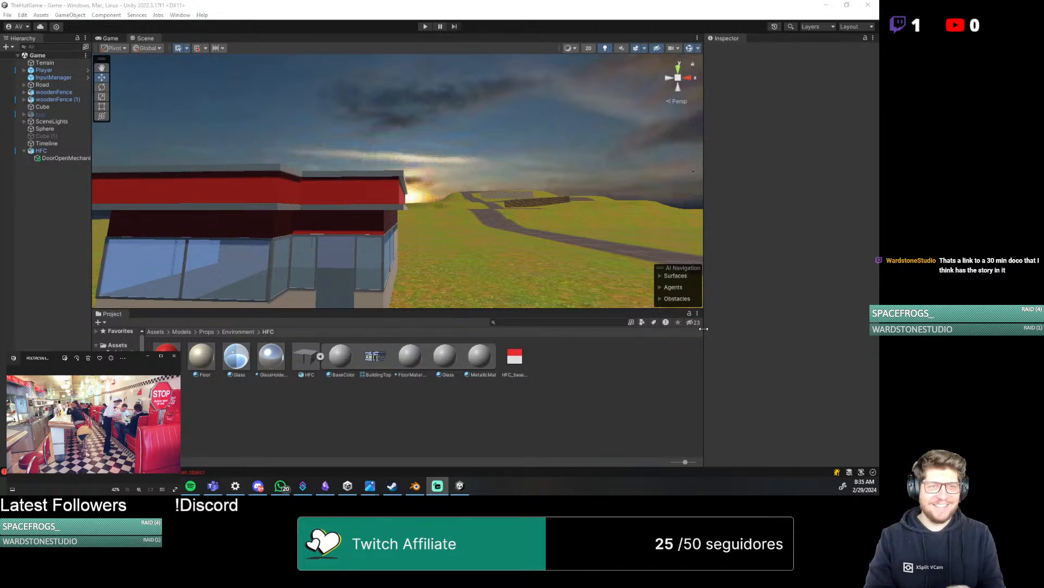
Examine the building's front facade, entrance and windows from a distance and close up in the Scene view
scroll(420, 218, "down", 4)
middle_click_drag(422, 219, 456, 211)
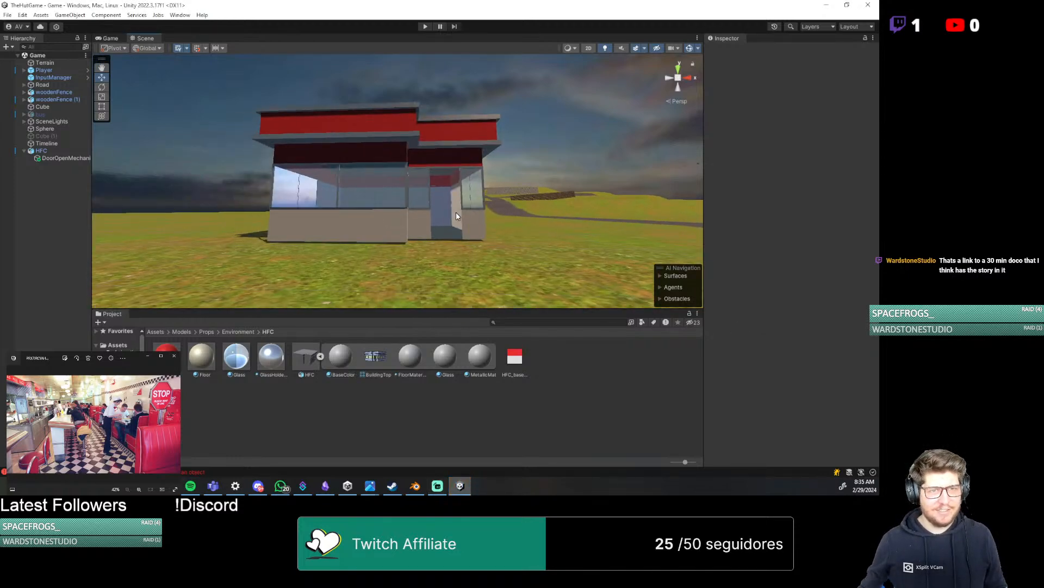
scroll(455, 212, "up", 6)
scroll(456, 211, "up", 3)
middle_click_drag(380, 228, 345, 238)
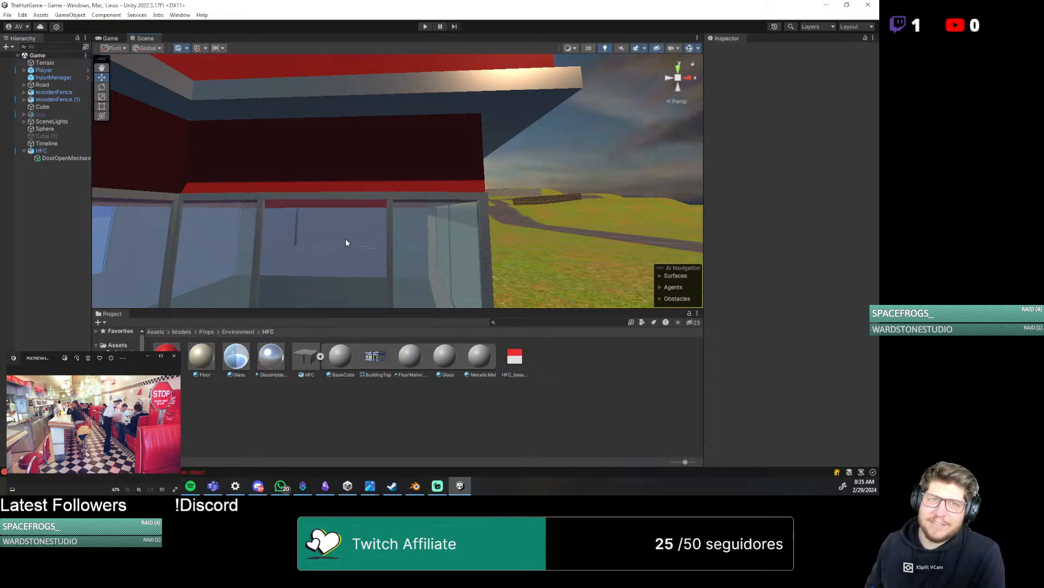
middle_click_drag(350, 235, 365, 239)
scroll(365, 240, "down", 5)
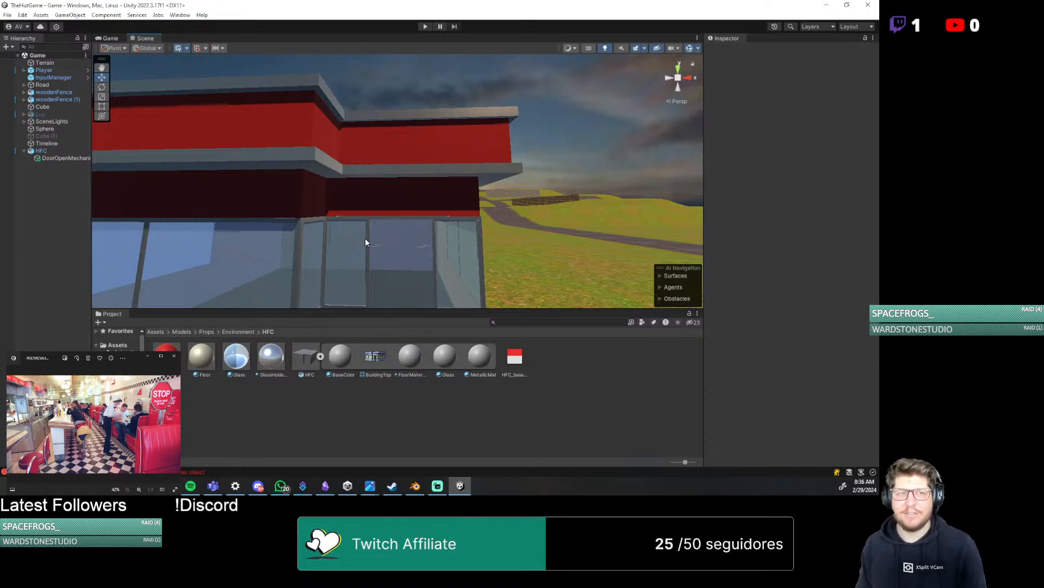
scroll(264, 213, "down", 10)
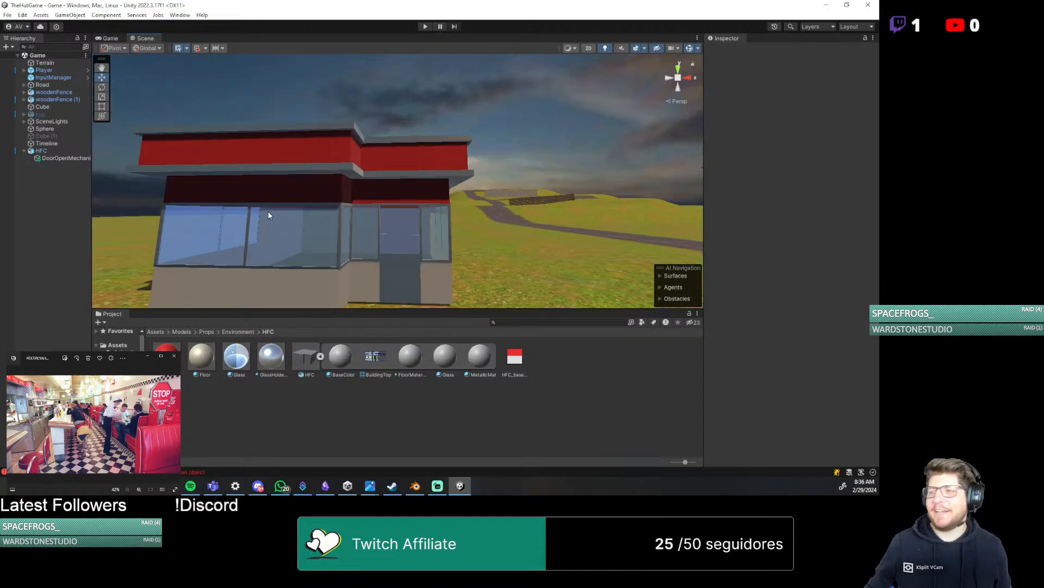
Examine the building's roof from above, its overall exterior, and its interior floor and walls
middle_click_drag(359, 233, 353, 251)
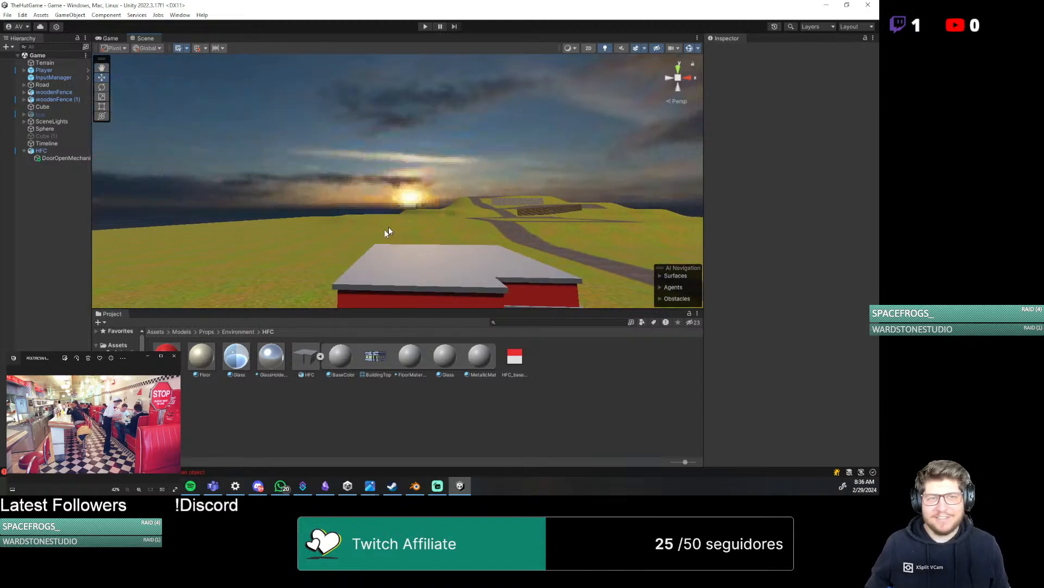
right_click_drag(388, 226, 370, 291)
middle_click_drag(462, 233, 311, 283)
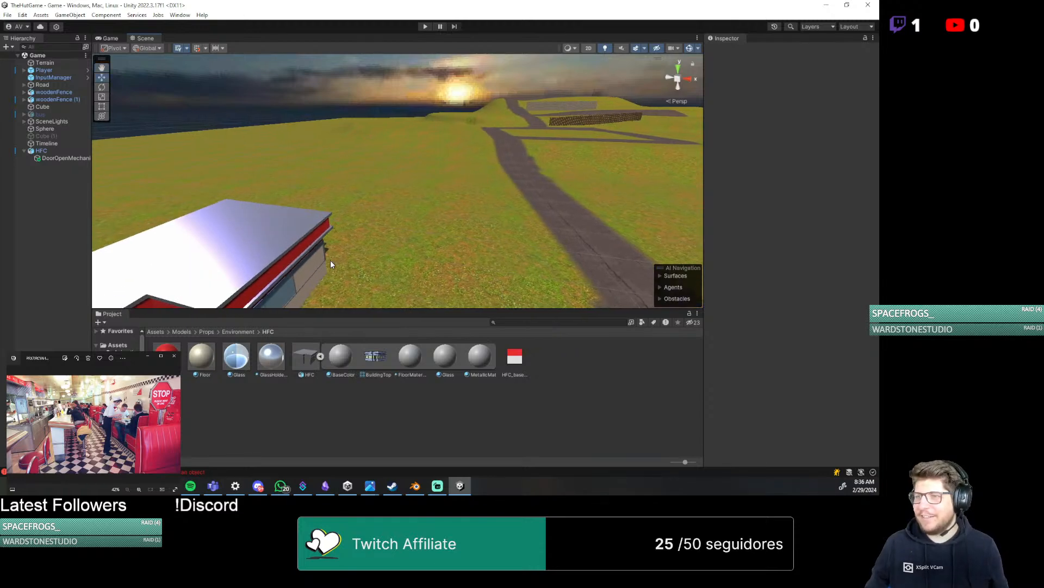
middle_click_drag(342, 247, 481, 212)
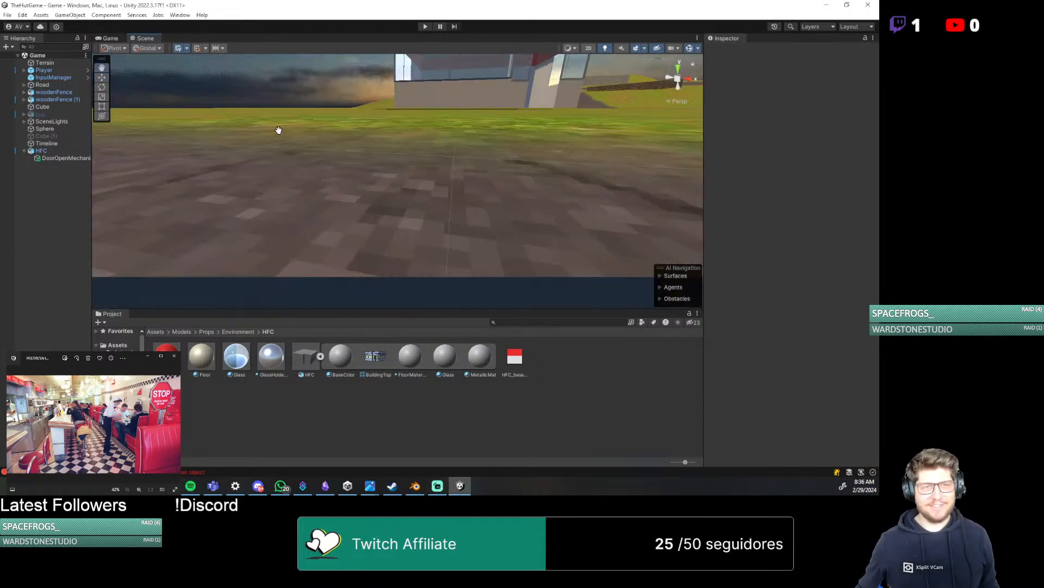
scroll(260, 173, "up", 4)
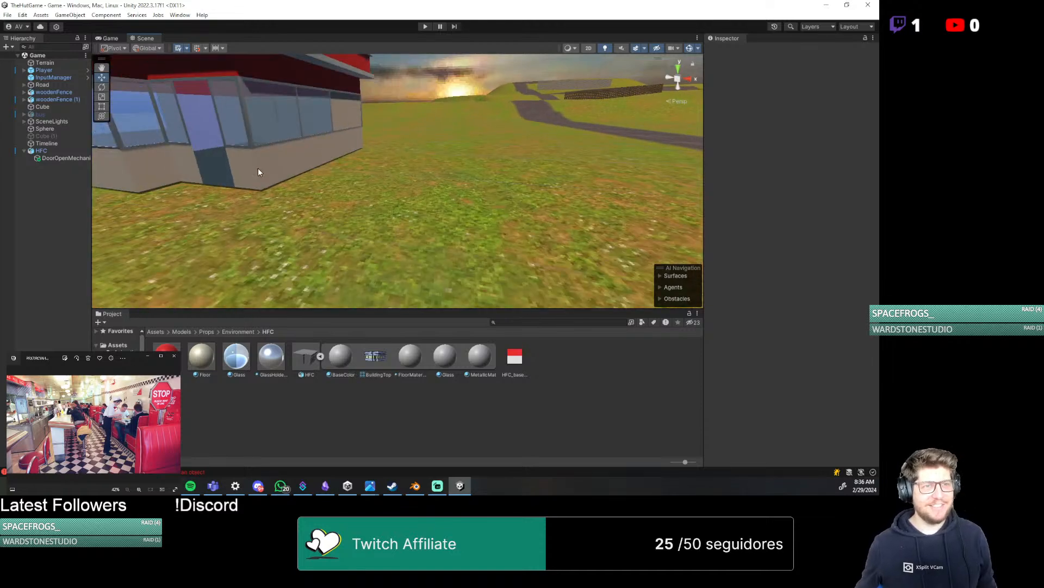
scroll(382, 175, "up", 5)
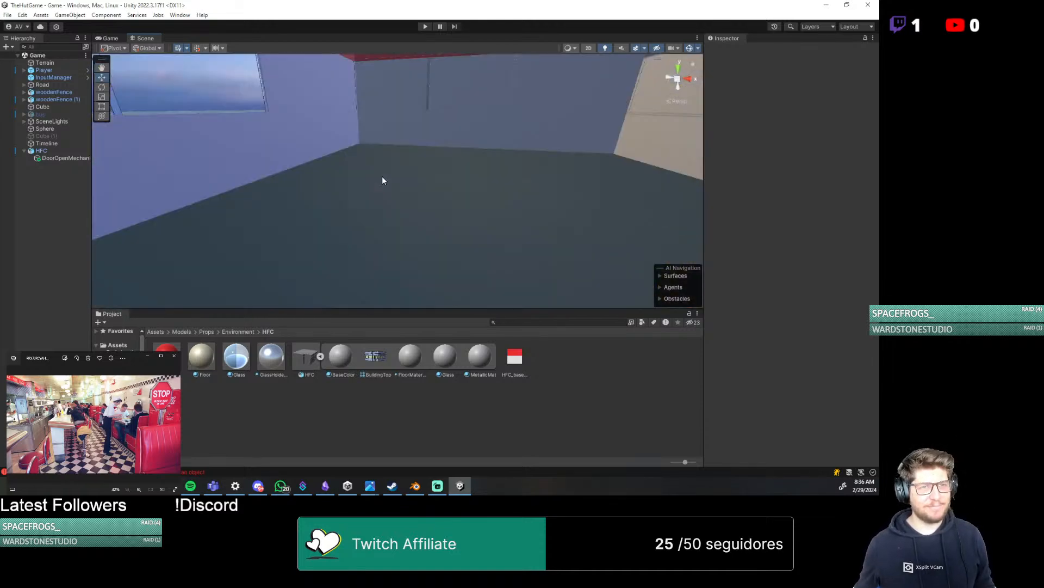
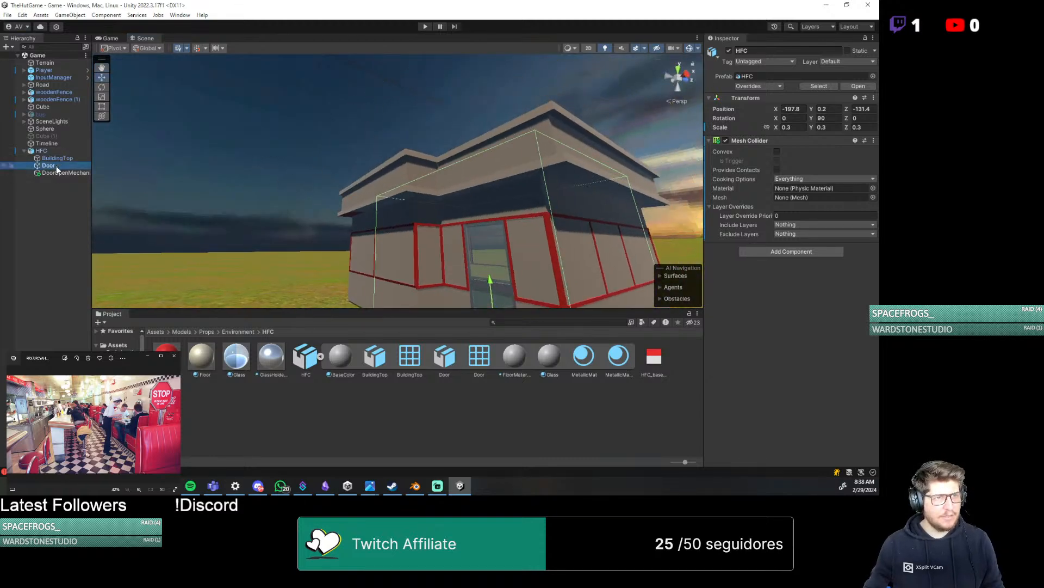
Apply the Glass material to the BuildingTop windows and the Floor material to the building's floor
left_click(54, 165)
left_click(56, 171)
left_click(57, 166)
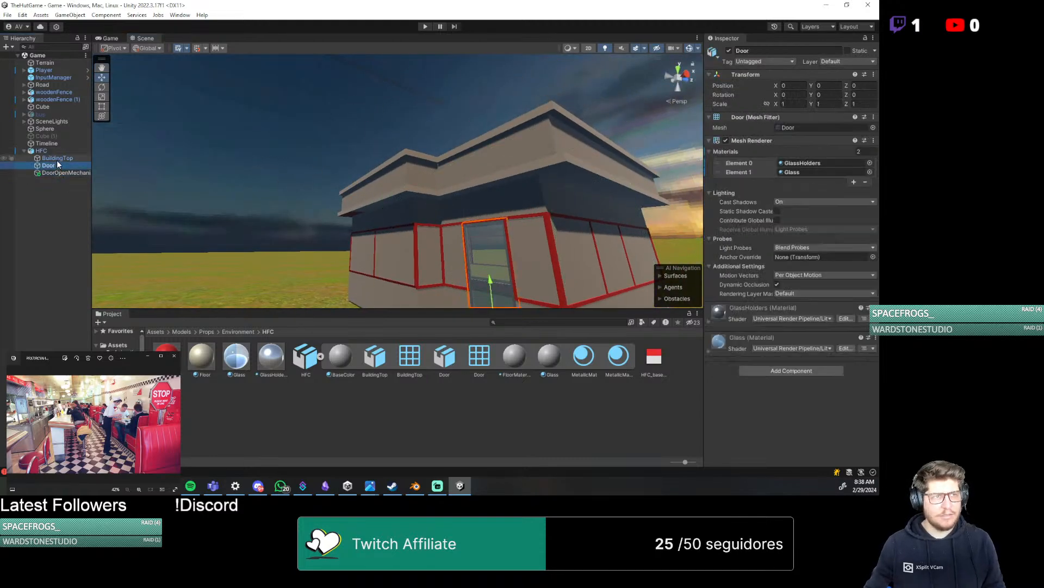
left_click(57, 160)
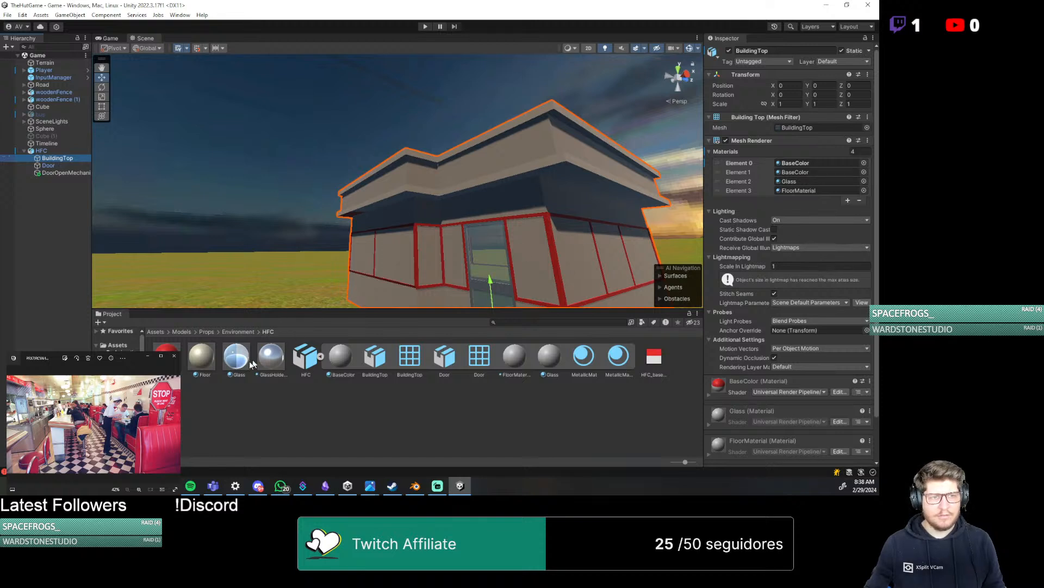
left_click_drag(226, 366, 405, 264)
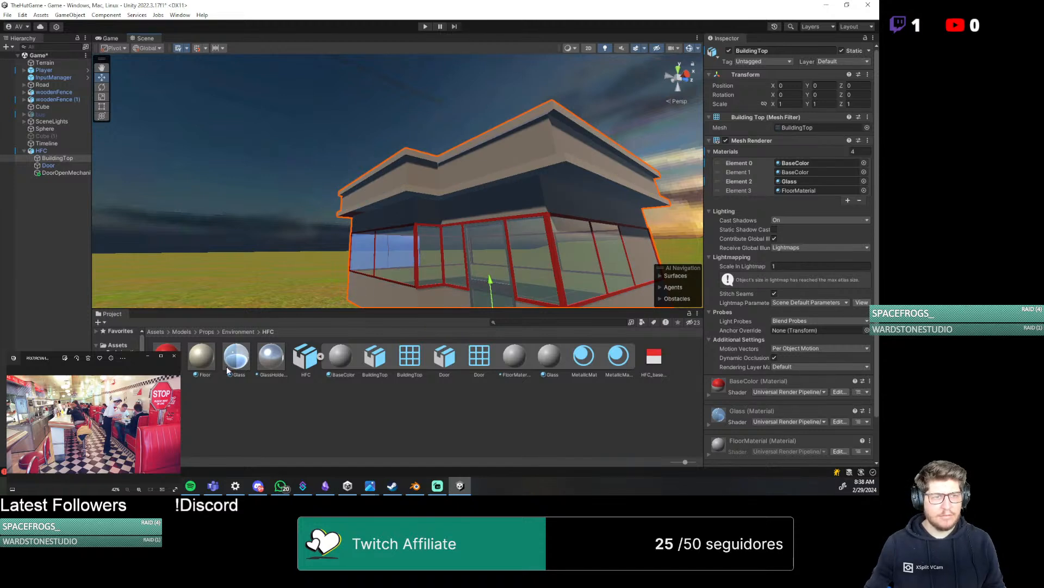
middle_click_drag(482, 298, 506, 214)
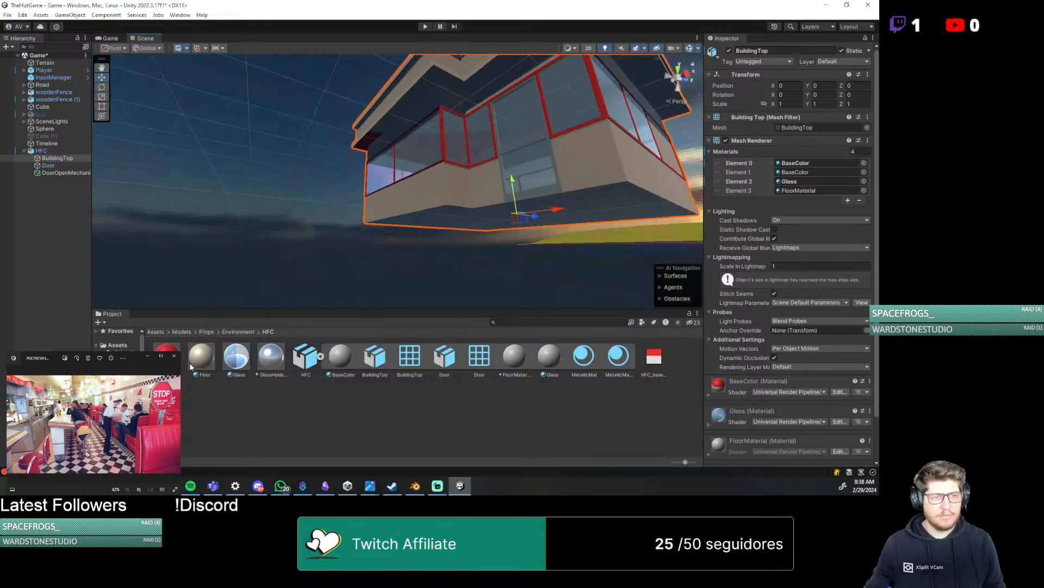
left_click_drag(190, 367, 593, 208)
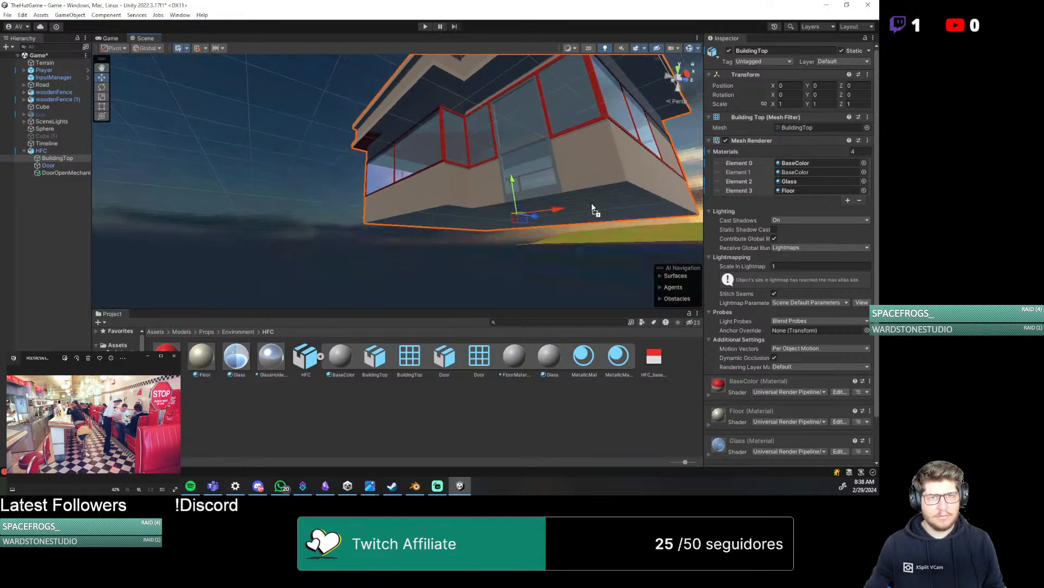
middle_click_drag(593, 206, 514, 249)
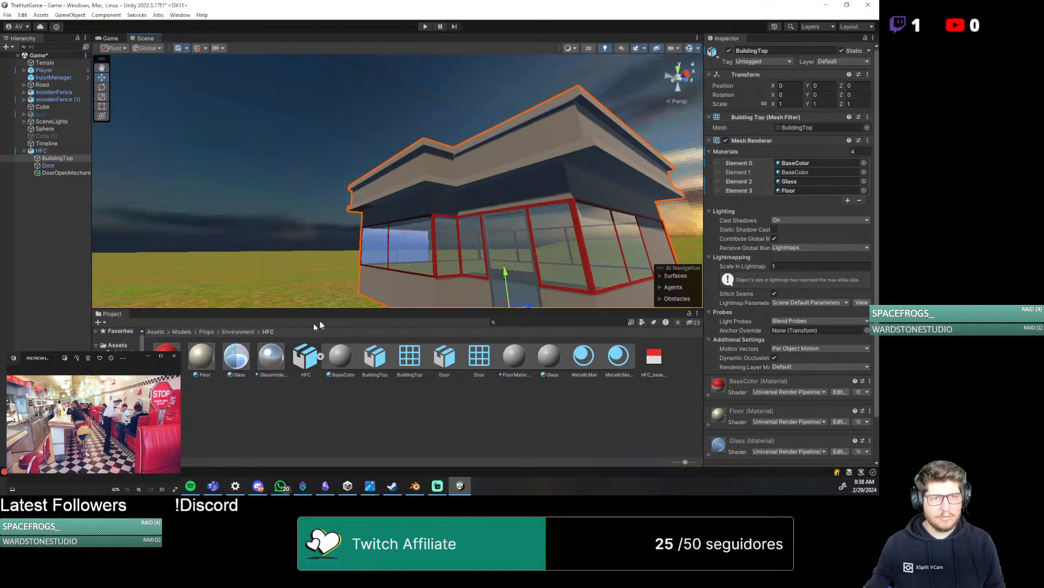
Apply the red BaseColor material to the building's upper walls and GlassHolders to the window frames, and save the scene
left_click_drag(167, 355, 489, 166)
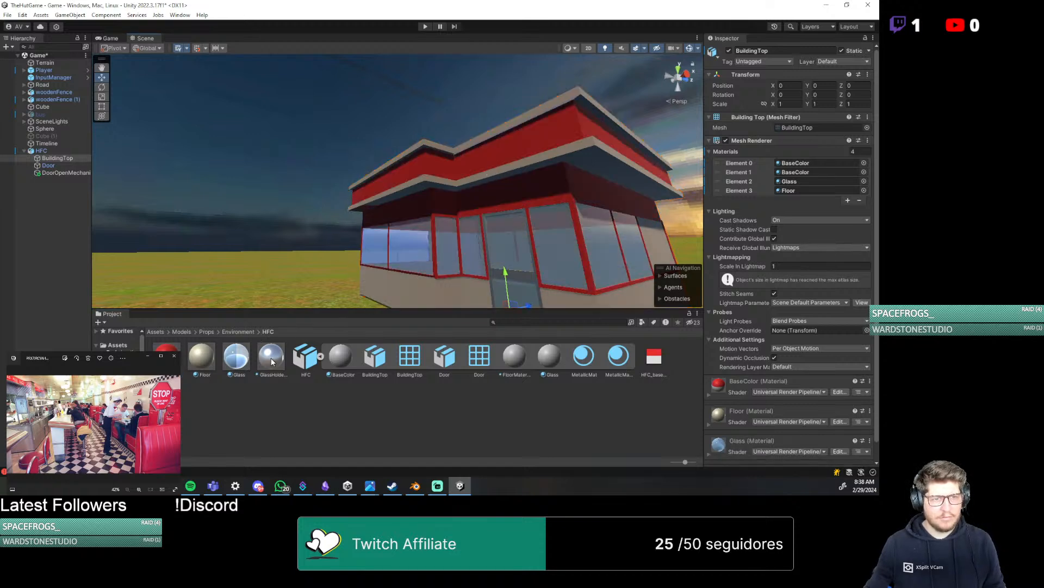
left_click_drag(271, 362, 436, 257)
middle_click_drag(513, 235, 467, 308)
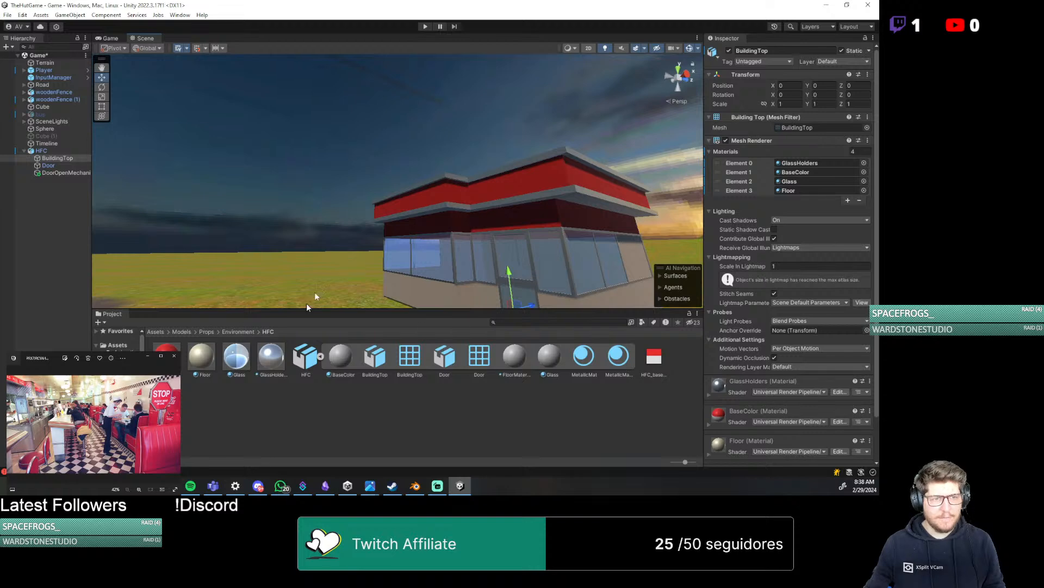
key("ctrl+s")
Assign Door as both the Closed Door Transform and the Door Transform in DoorOpenMechanism's Automatic Door Open script
left_click(72, 171)
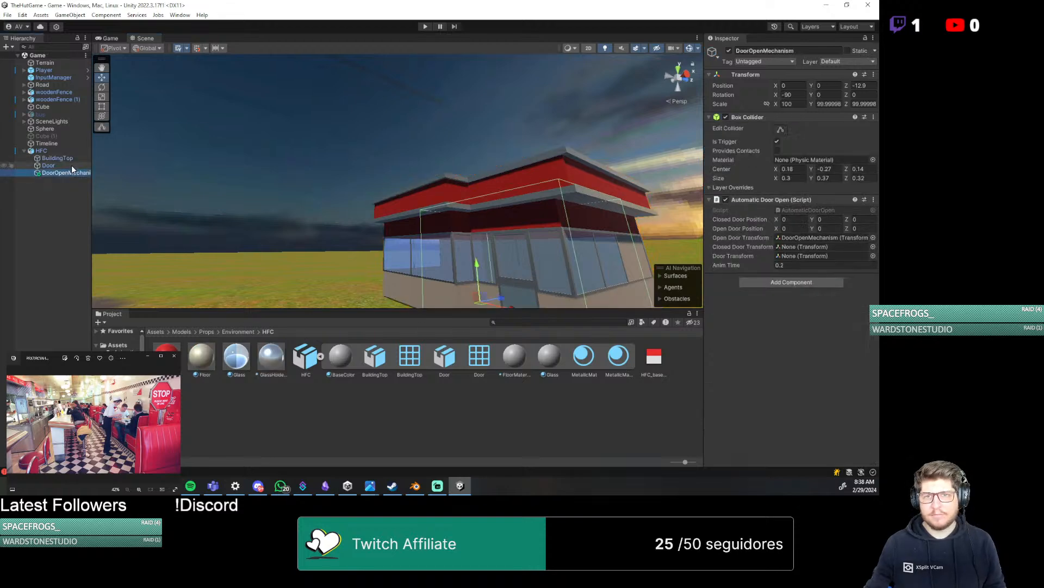
left_click(49, 166)
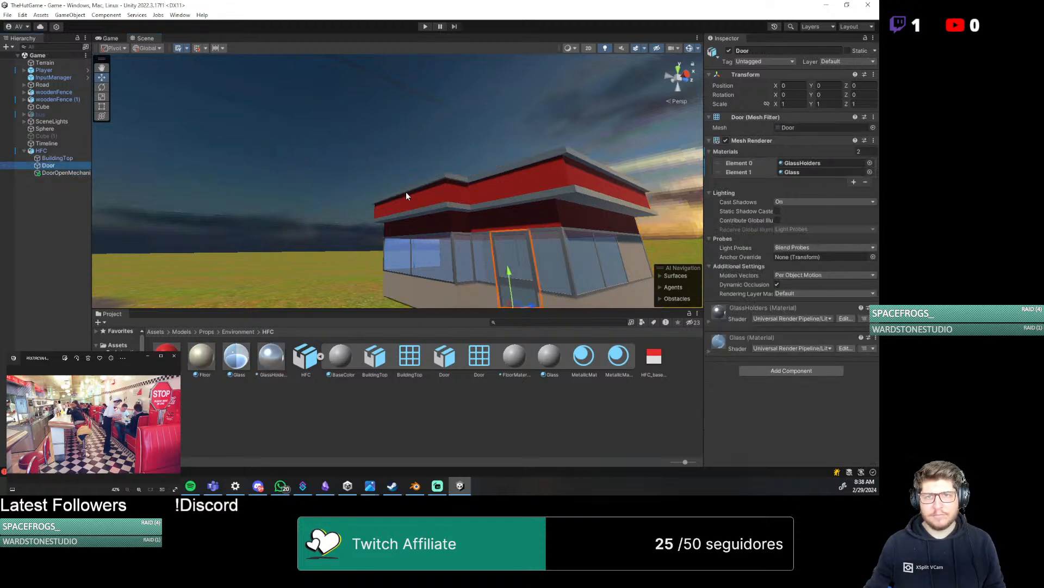
right_click_drag(520, 177, 534, 79)
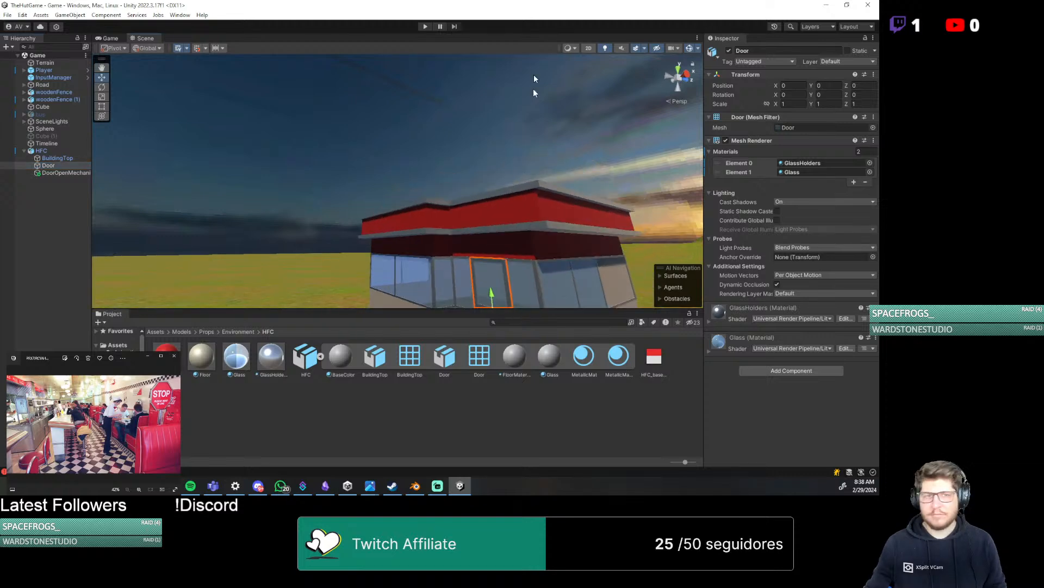
left_click(58, 172)
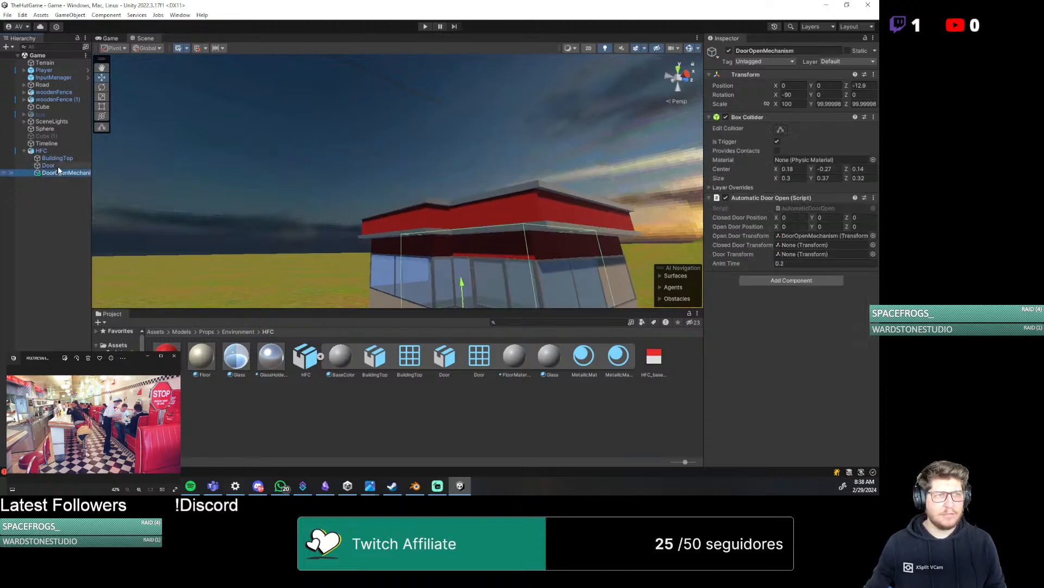
left_click(57, 166)
left_click(59, 173)
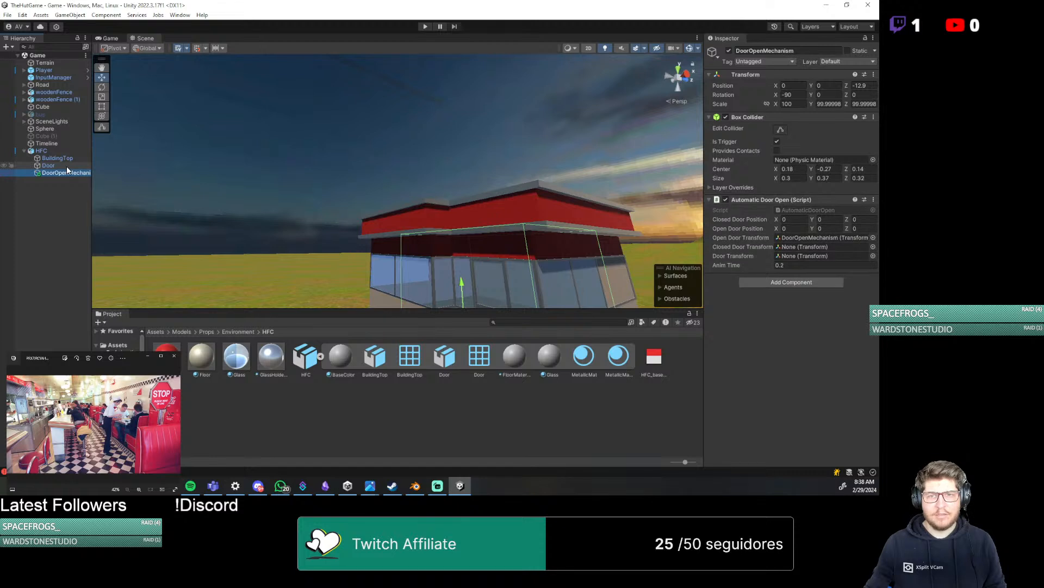
left_click_drag(52, 164, 811, 247)
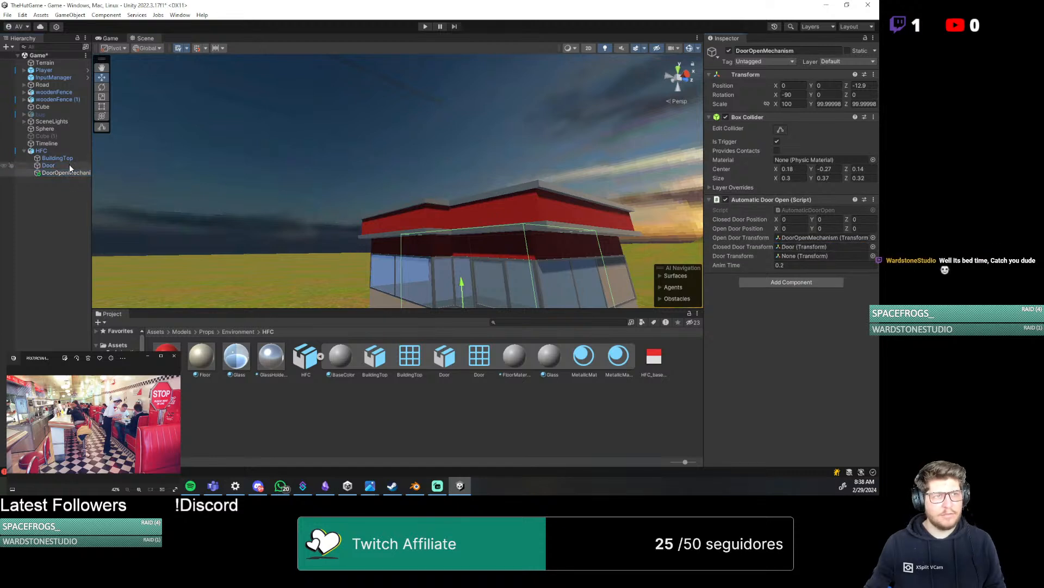
left_click_drag(70, 165, 816, 255)
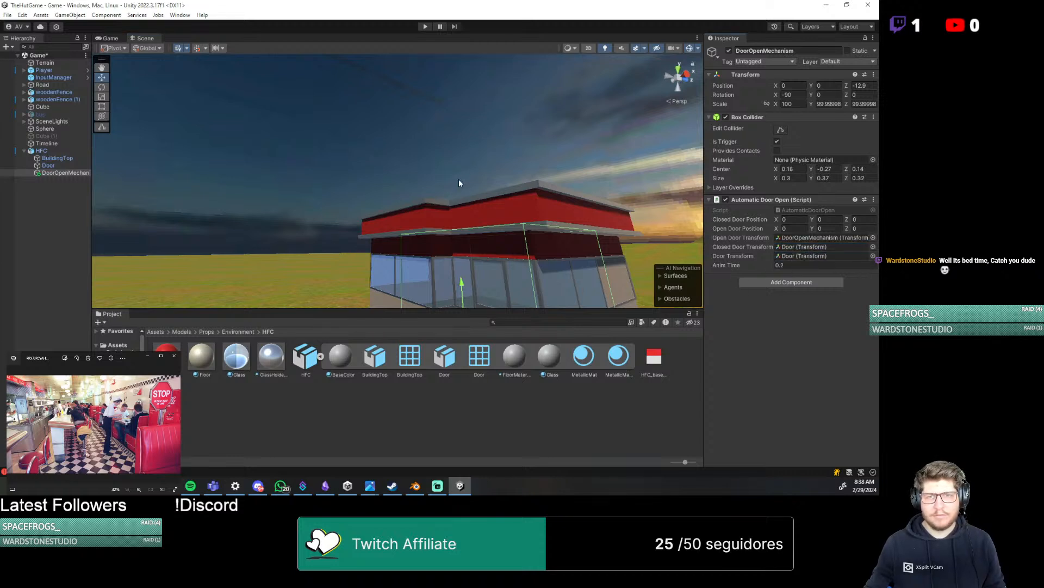
Run the game in Play mode to test the automatic door and new materials, and stop the playback
left_click(424, 26)
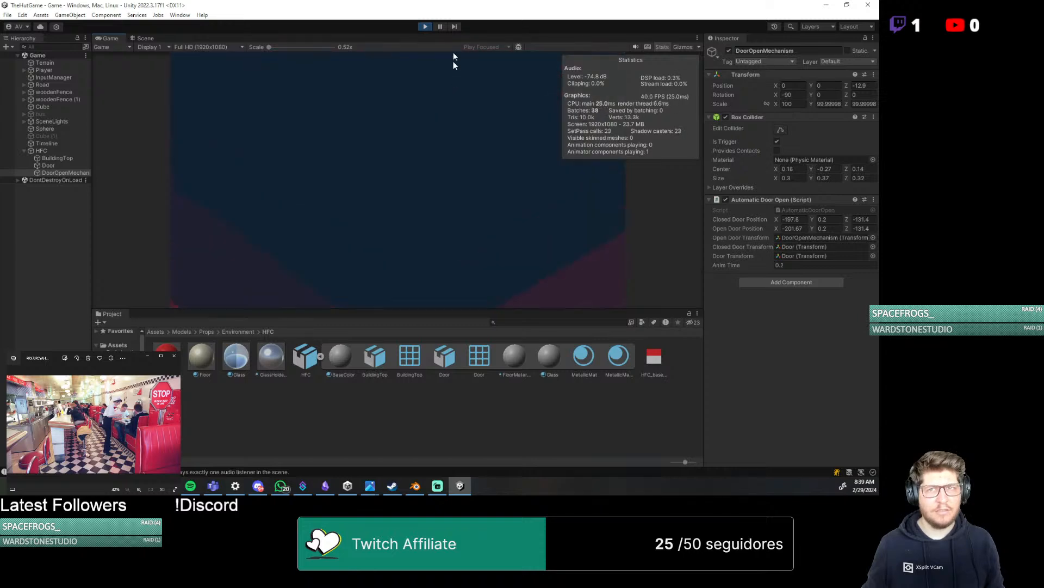
left_click(425, 26)
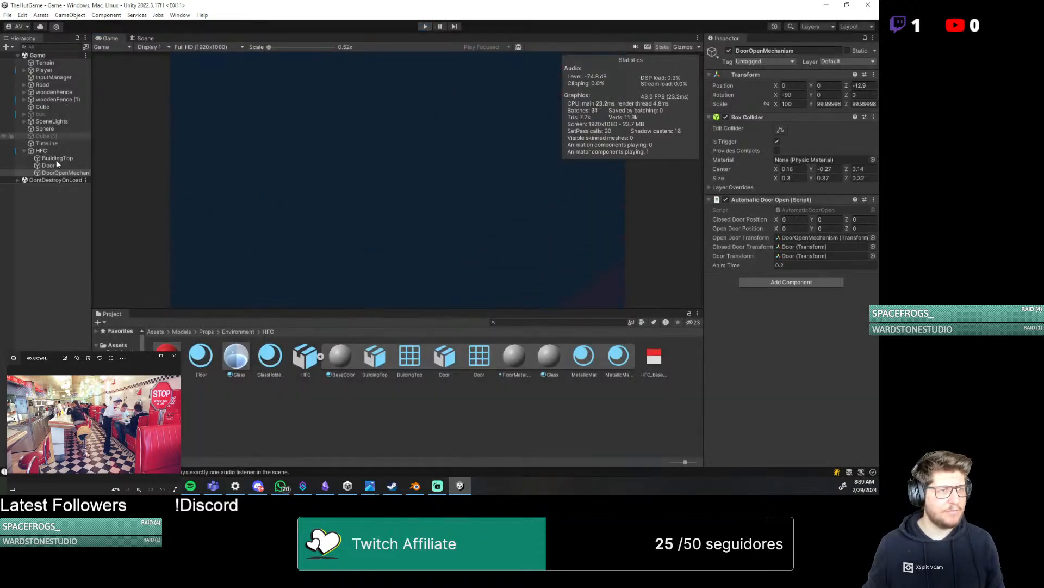
Check the static flags of HFC, its building, door and door mechanism, and of the other scene objects such as the bus and cube
left_click(43, 152)
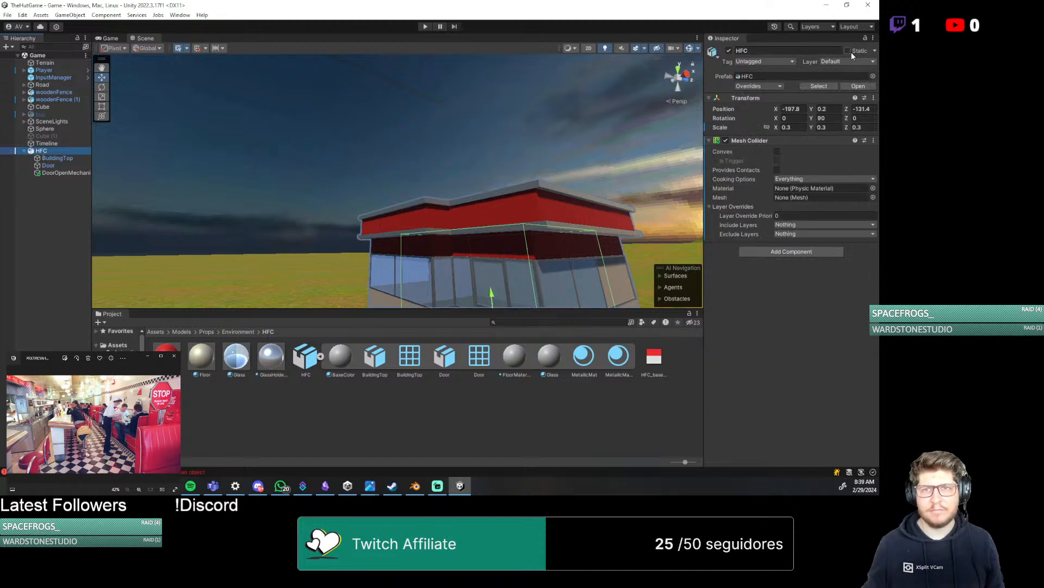
left_click(55, 158)
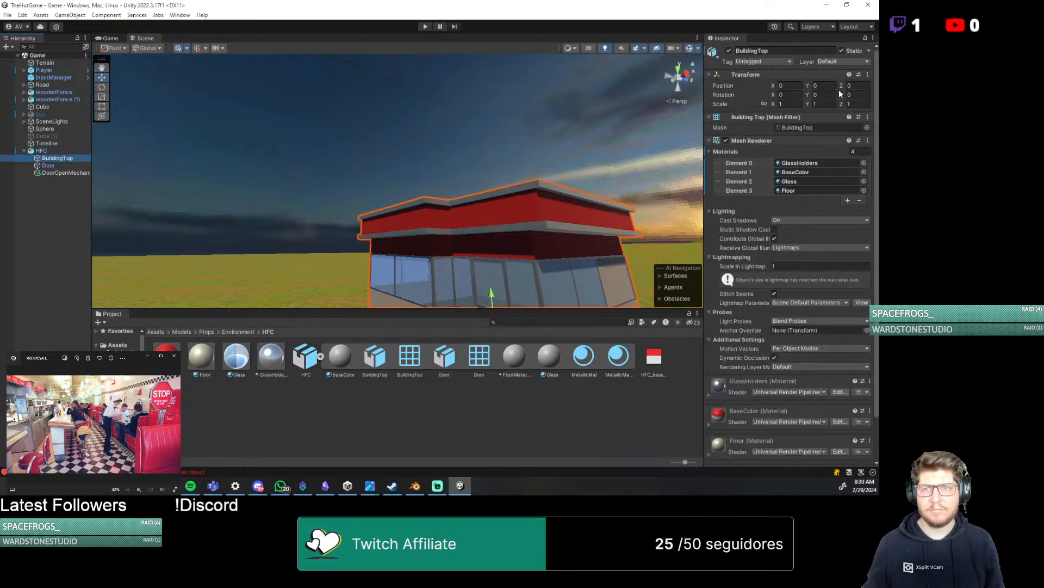
left_click(48, 166)
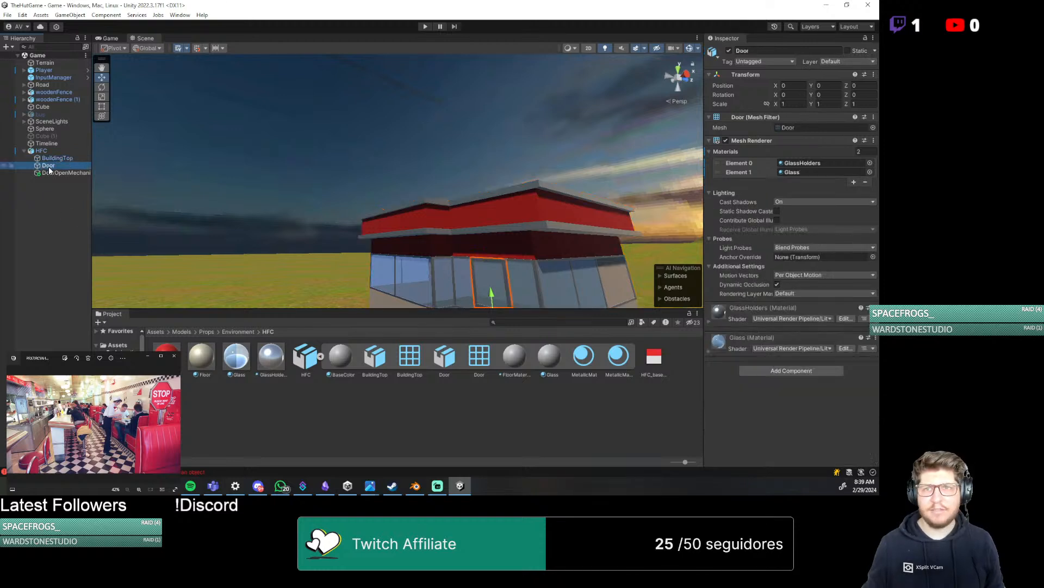
left_click(54, 172)
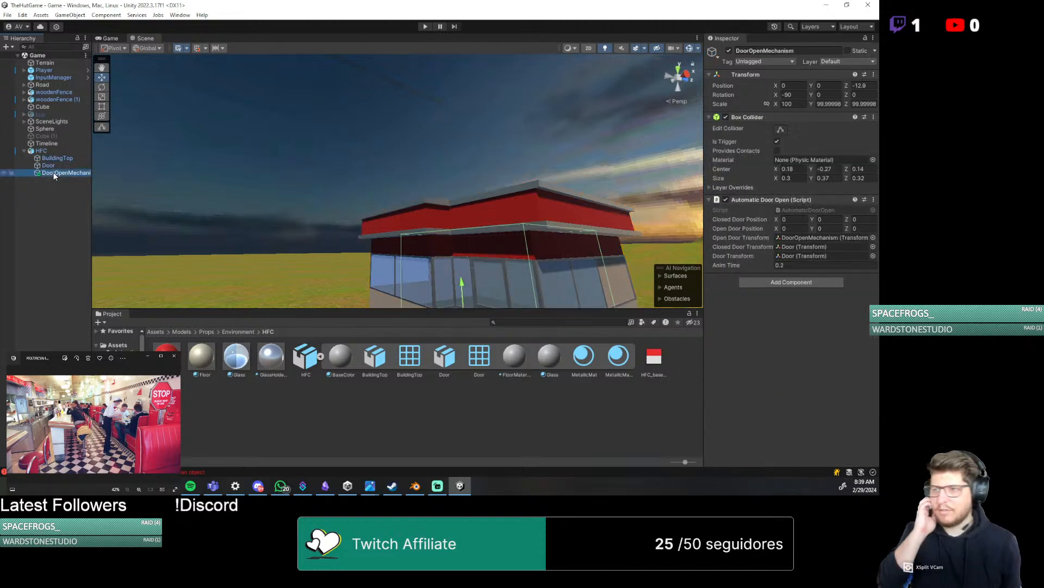
left_click(53, 144)
left_click(47, 129)
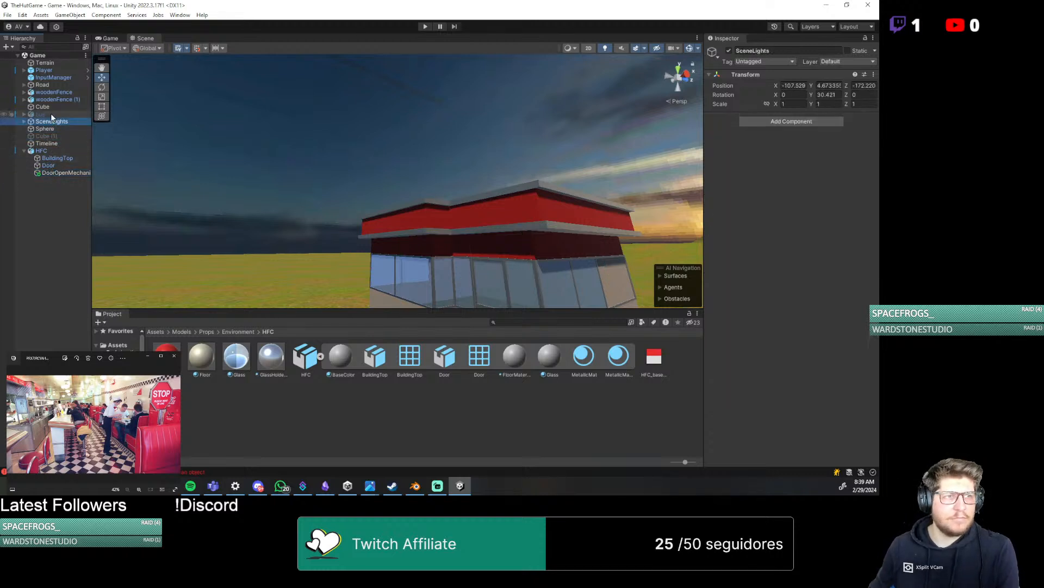
left_click(51, 114)
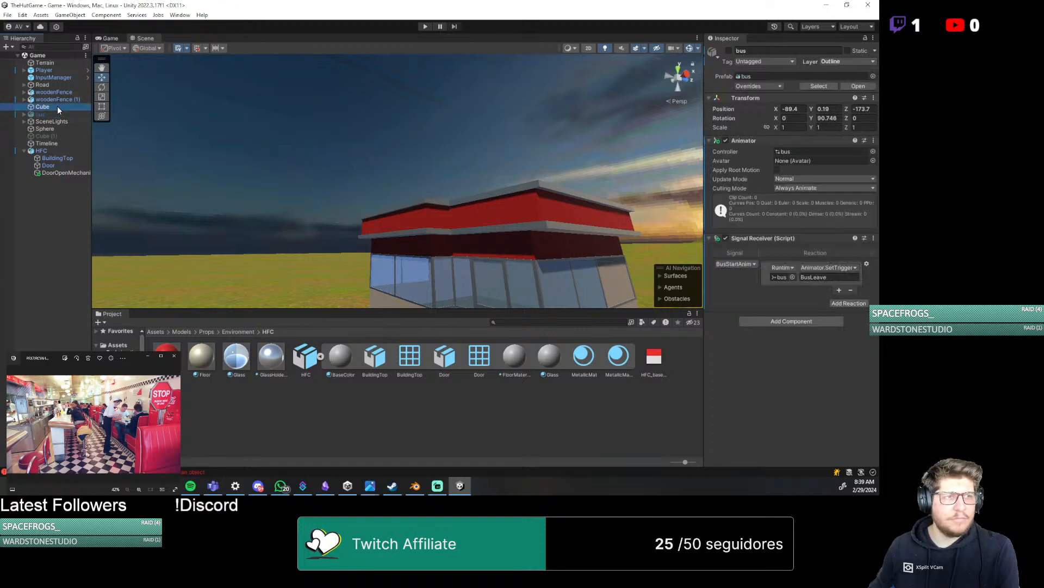
left_click(57, 107)
left_click(57, 115)
left_click(55, 121)
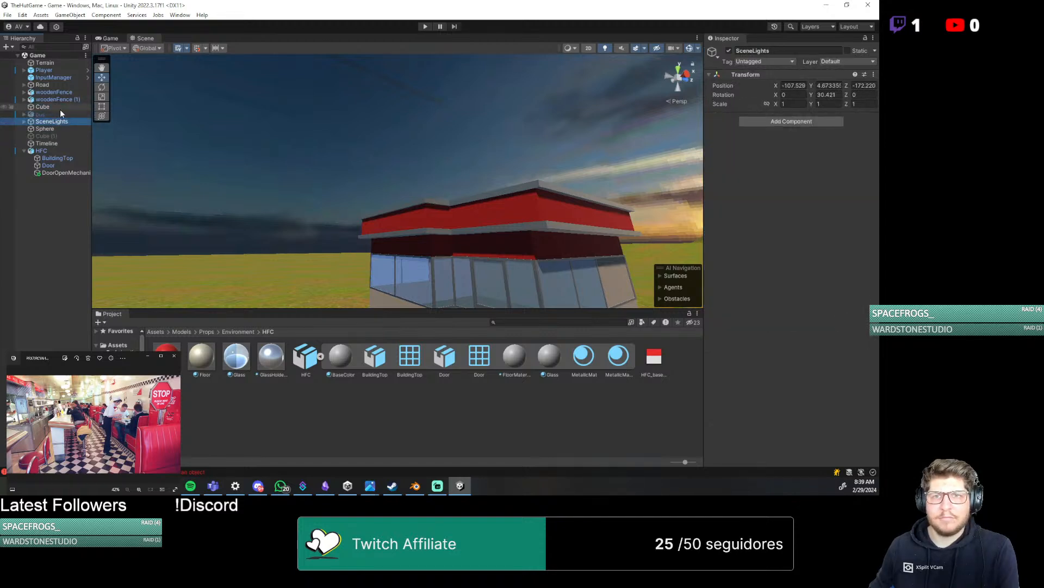
left_click(60, 108)
Make woodenFence (1) and woodenFence static including their children, and save the scene
left_click(69, 100)
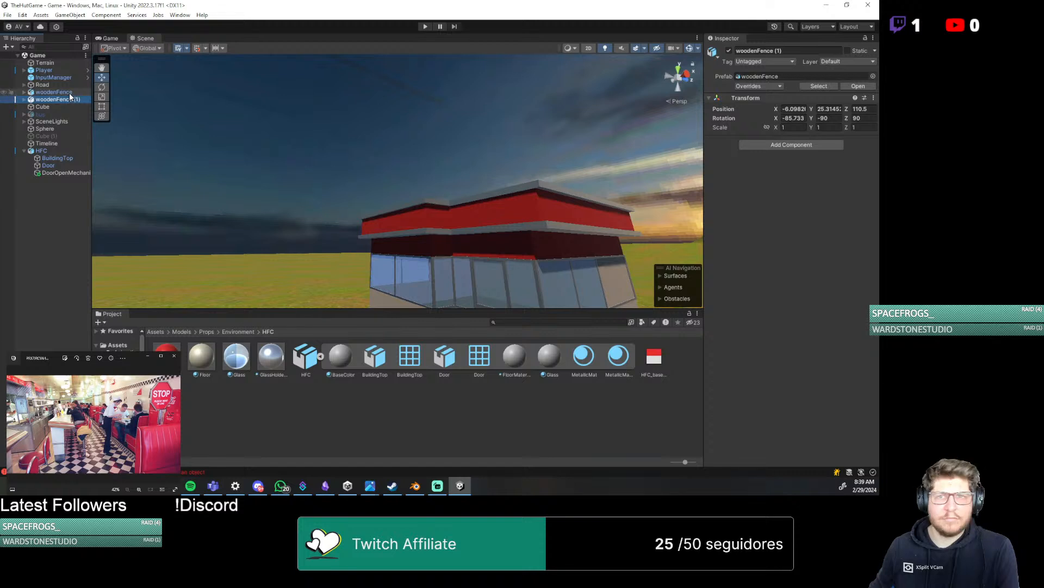
left_click(847, 51)
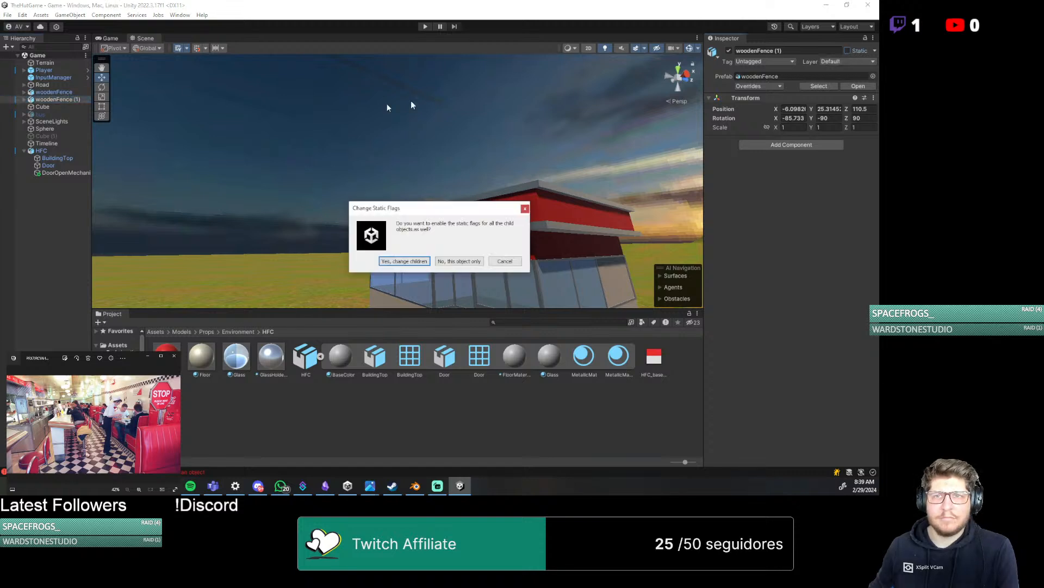
left_click(404, 262)
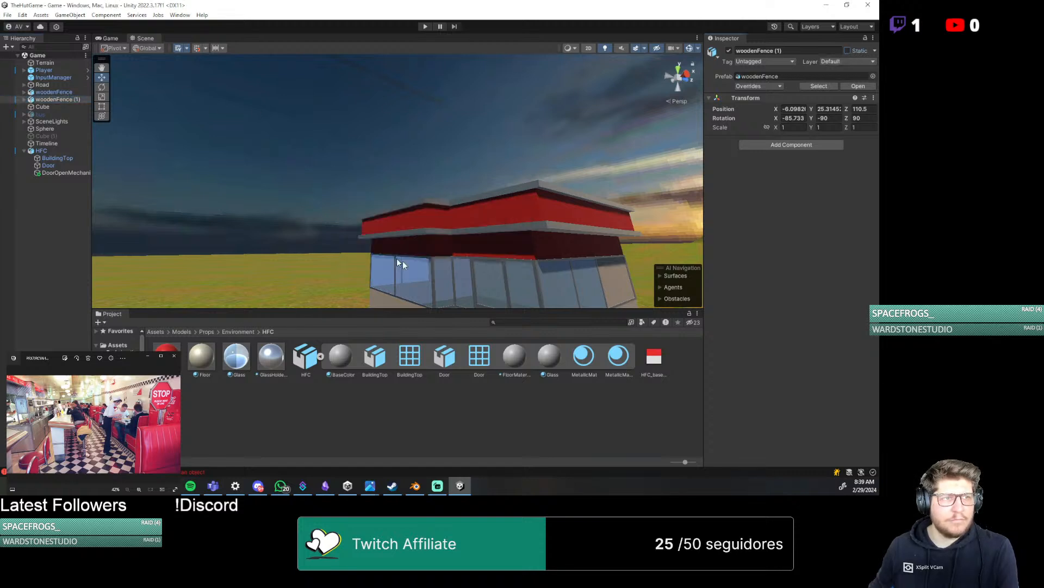
left_click(54, 92)
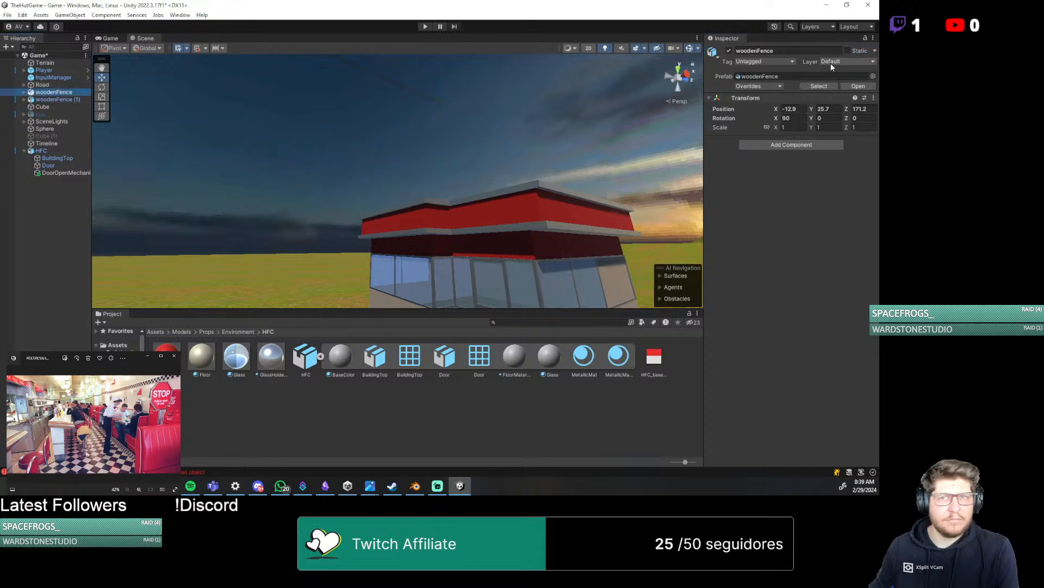
left_click(858, 50)
left_click(400, 261)
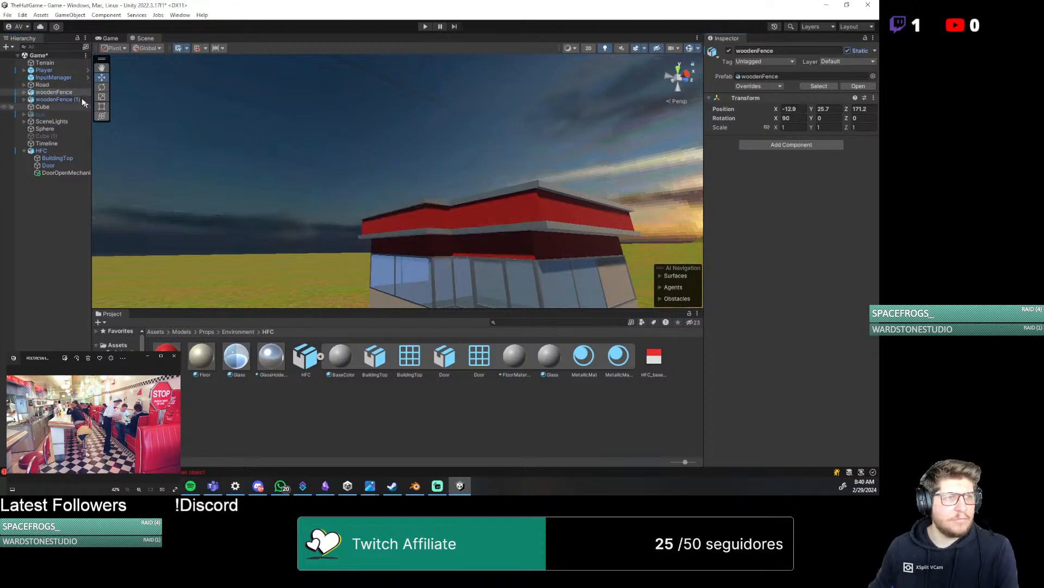
left_click(58, 63)
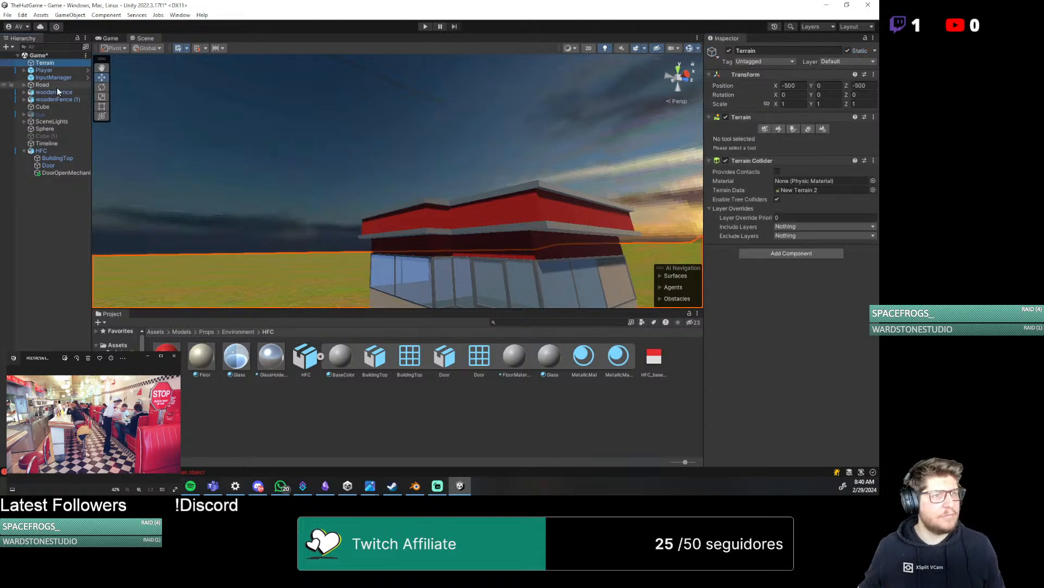
key("ctrl+s")
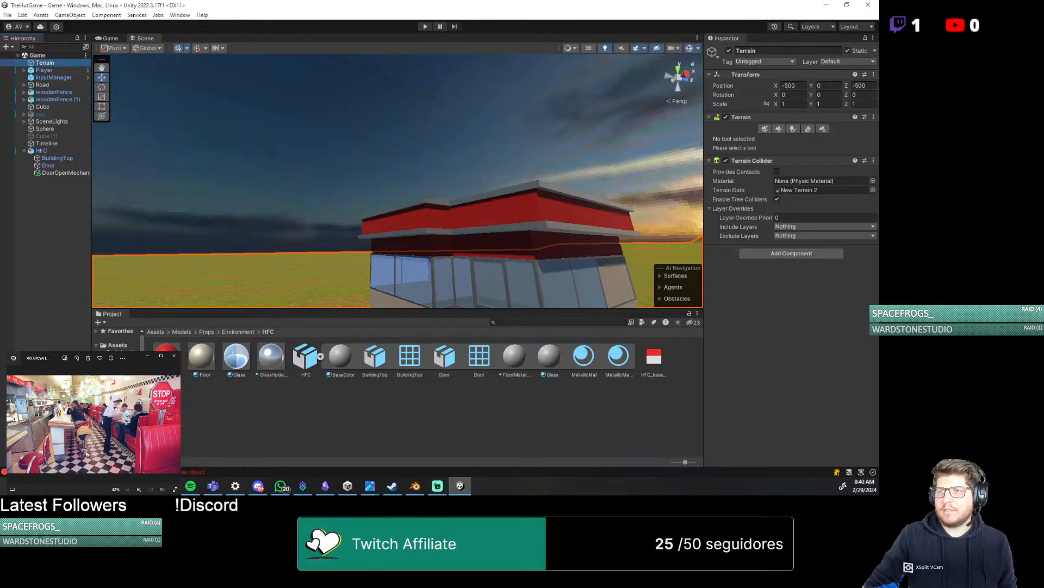
Open the Project Settings
left_click(117, 16)
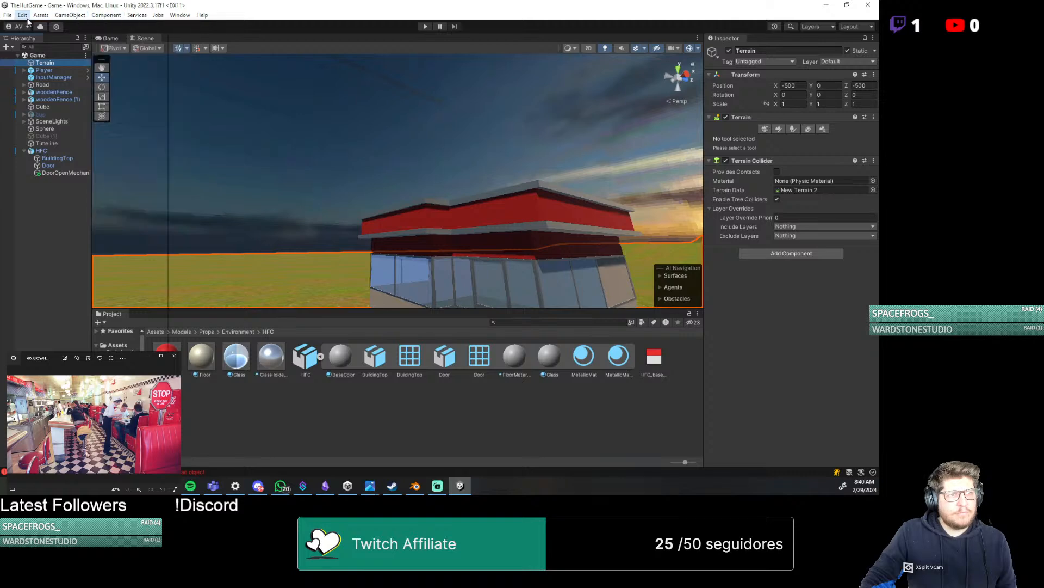
left_click(9, 15)
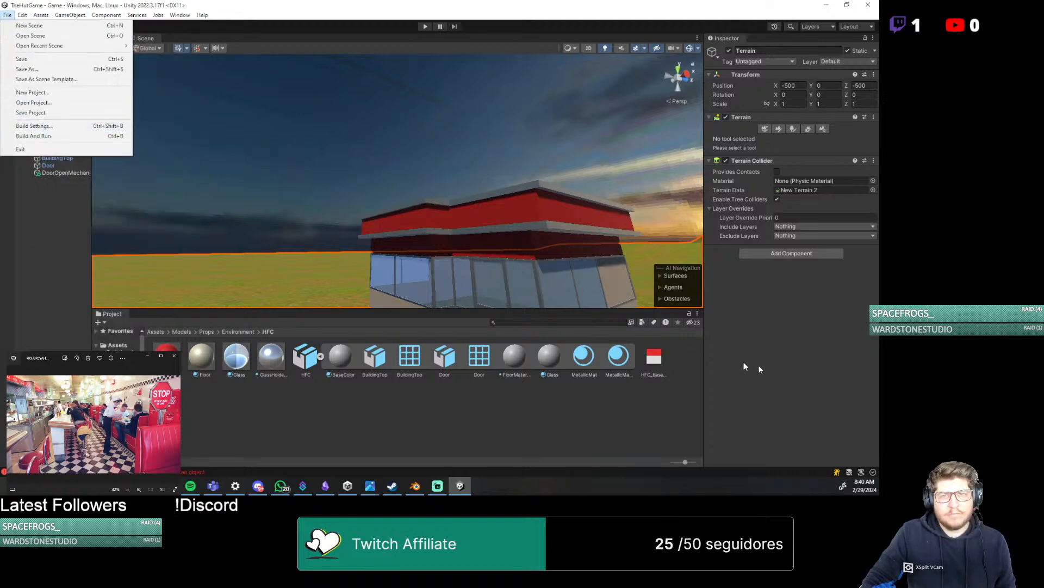
left_click(779, 366)
left_click(23, 15)
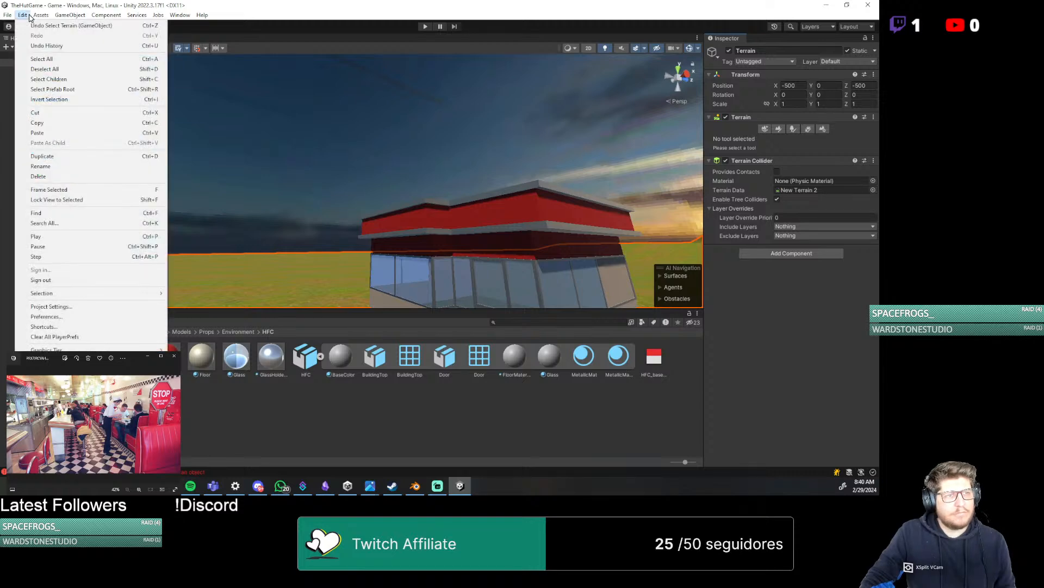
left_click(130, 307)
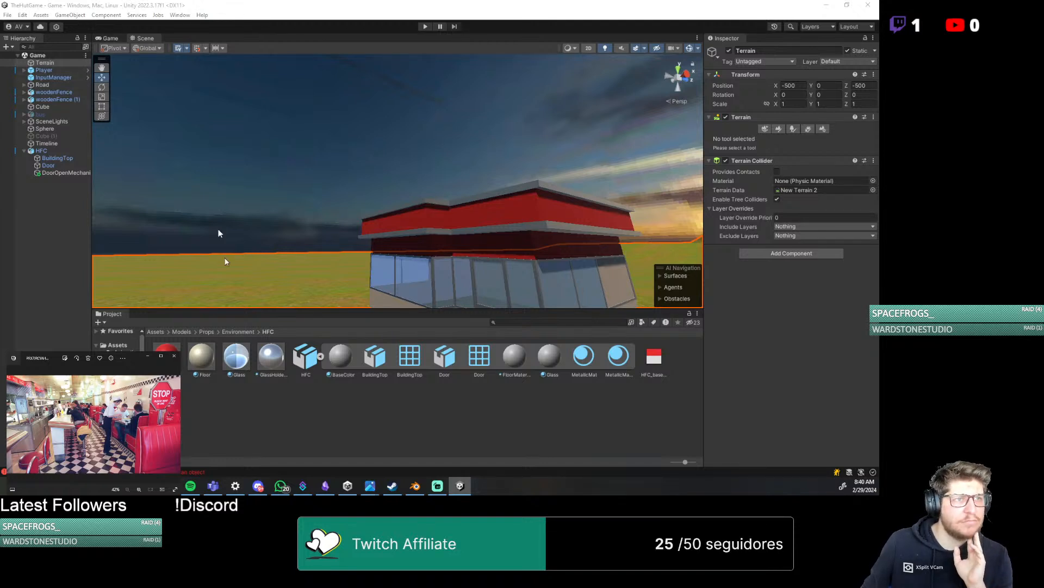
Enlarge the Project Settings window to review the Graphics settings, close it, and switch to the Chrome browser
left_click_drag(878, 143, 242, 175)
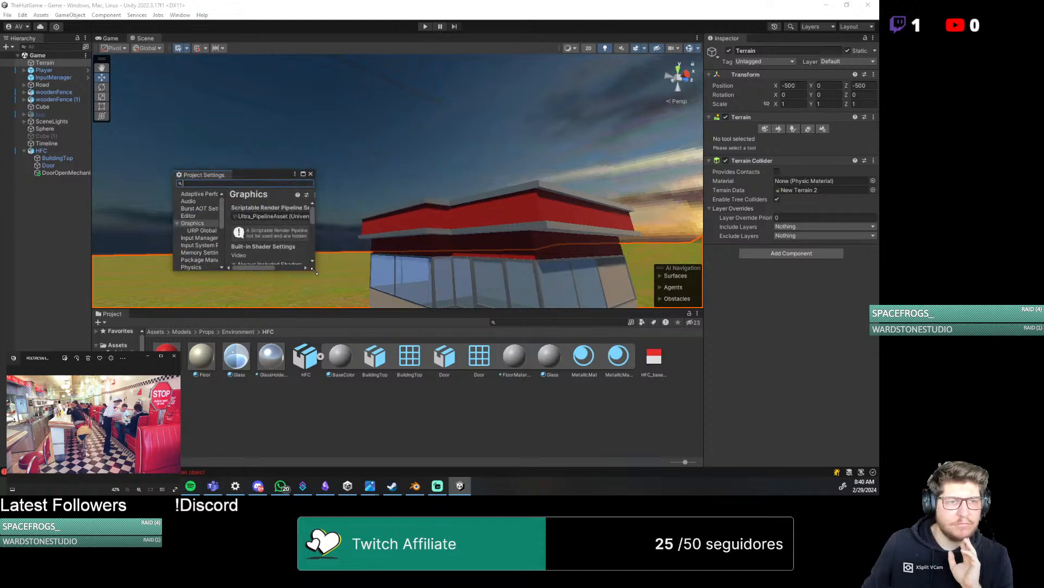
left_click_drag(315, 269, 617, 466)
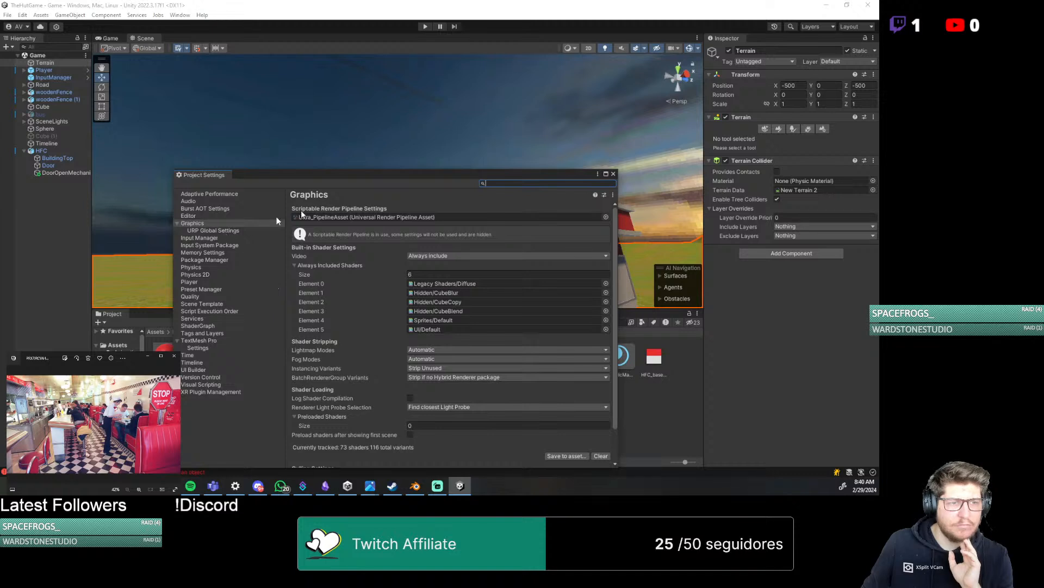
left_click(613, 174)
left_click(168, 486)
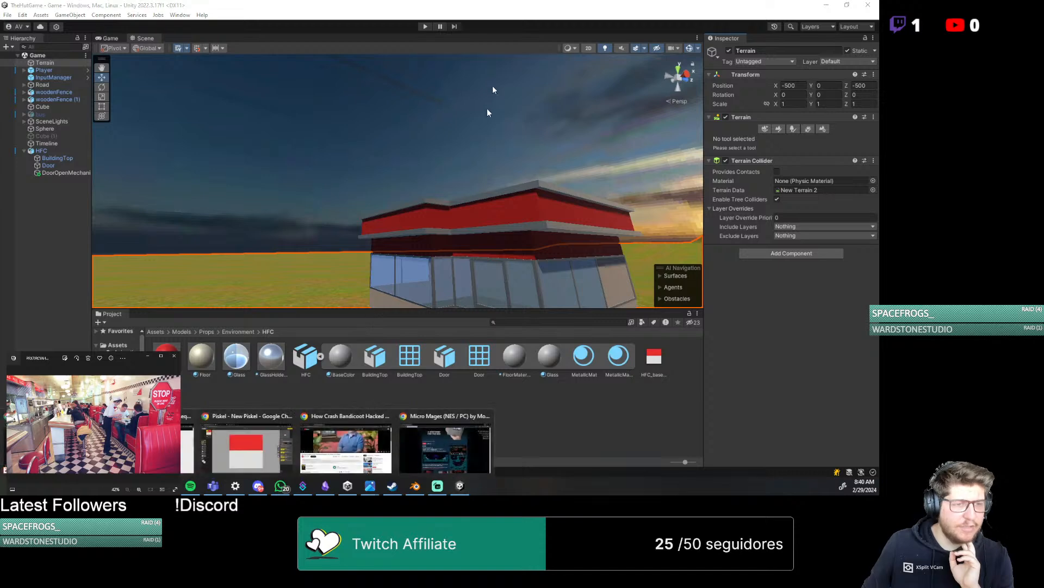
left_click(336, 431)
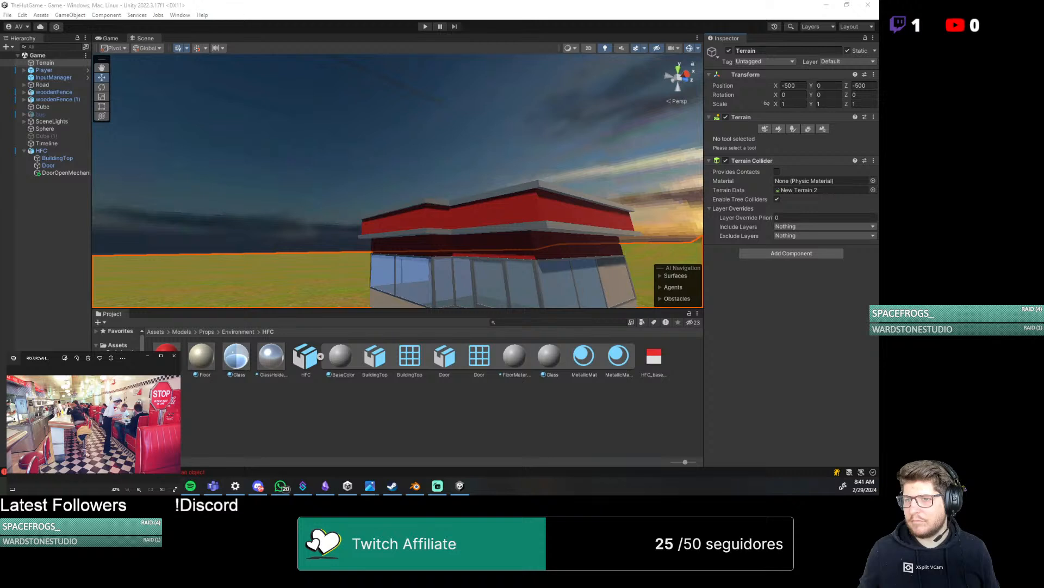
Create an empty object at the scene root and name it Static Ocludees
right_click(37, 240)
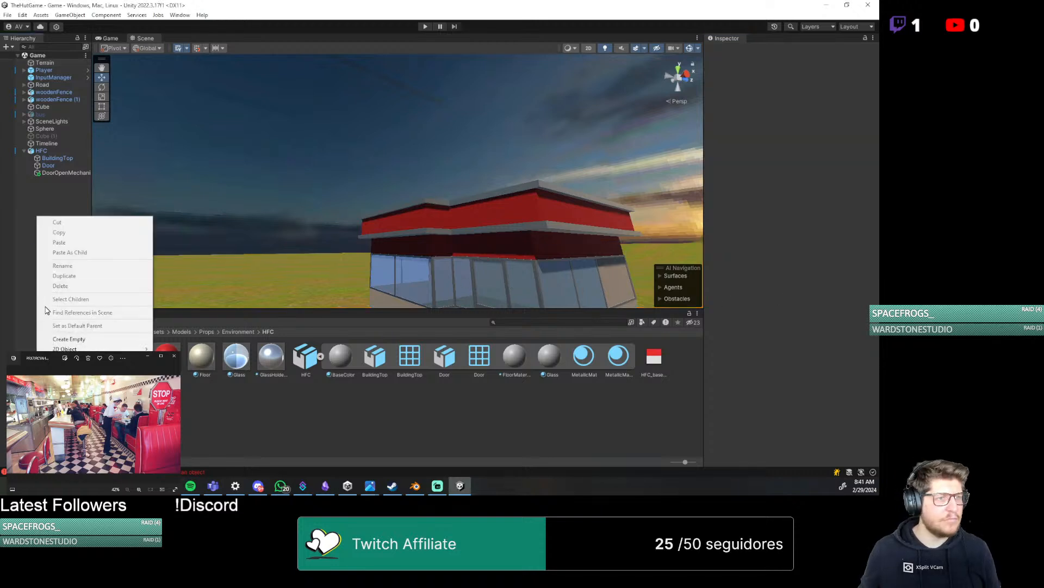
left_click(92, 340)
type("Stat")
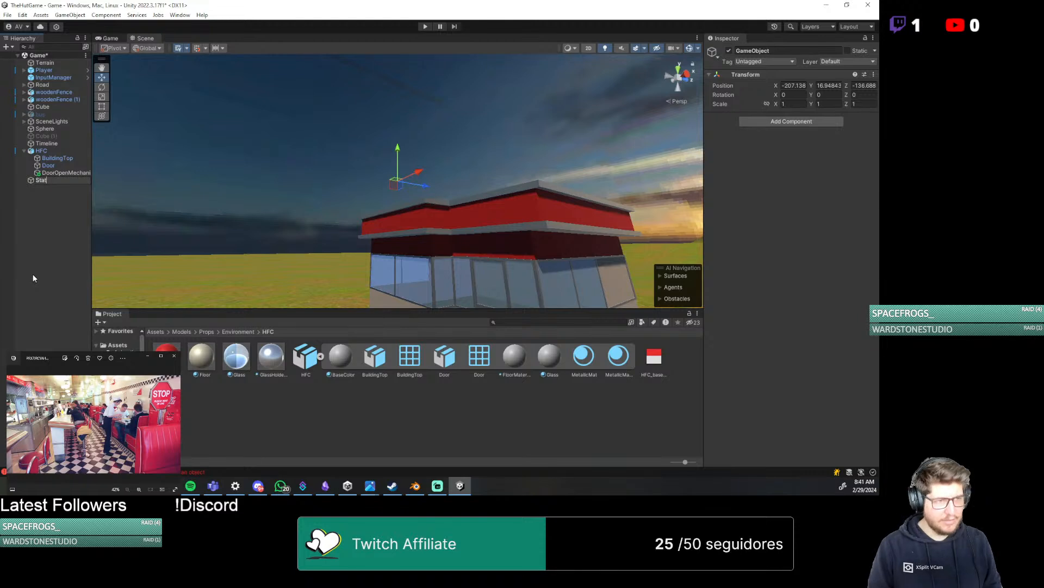
type("ic Ocludees")
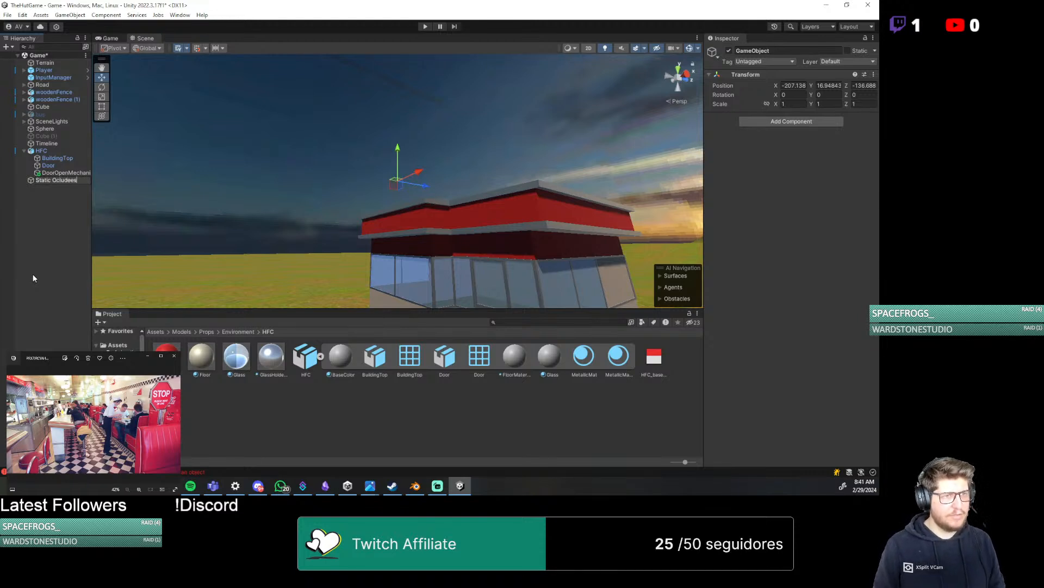
key("Return")
Parent HFC to Static Ocludees with its children collapsed, and reorder the bus to sit just below Timeline
left_click(44, 150)
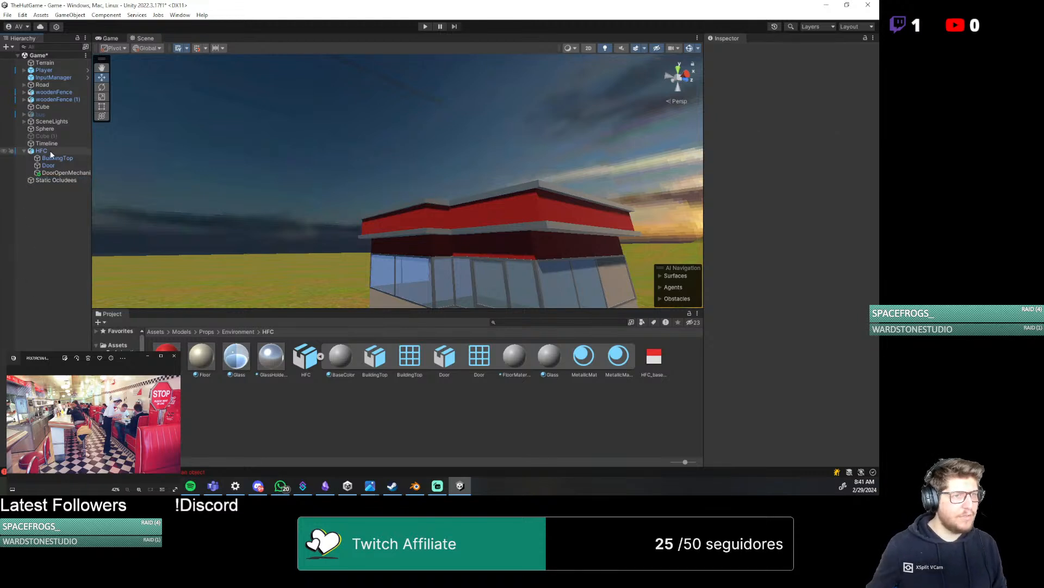
left_click_drag(49, 157, 52, 182)
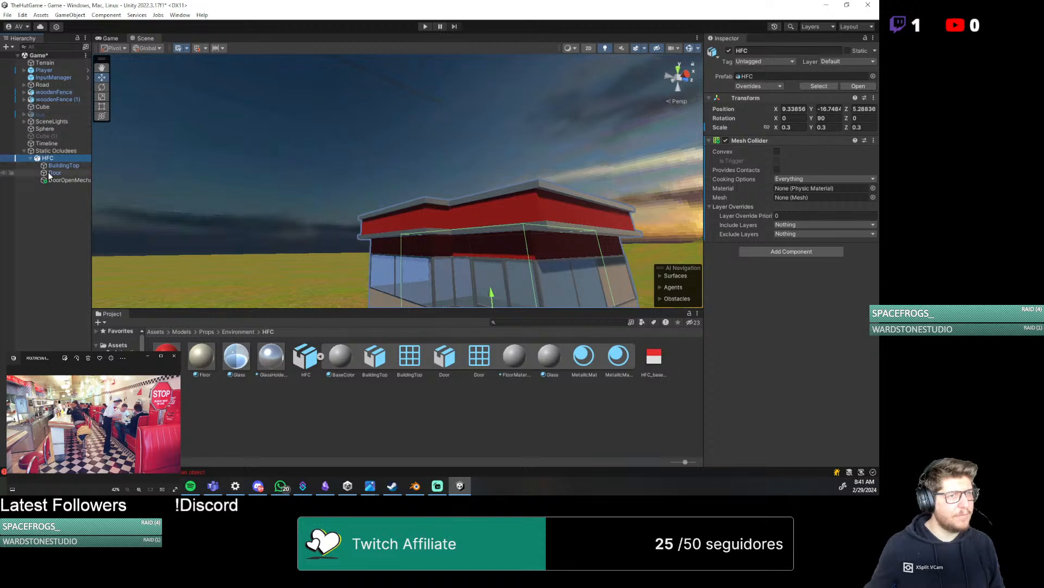
left_click(30, 158)
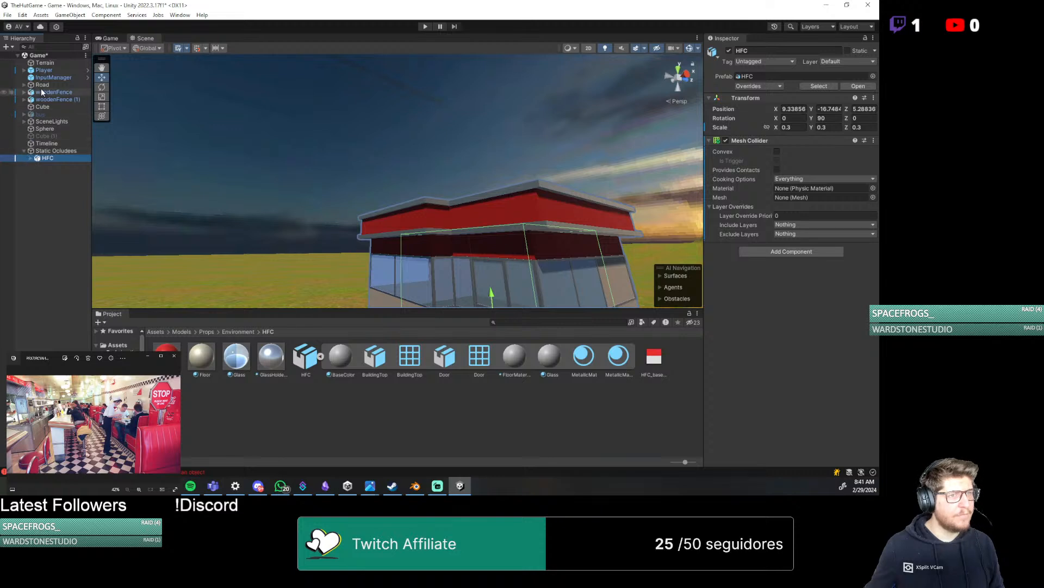
left_click(30, 158)
left_click(31, 158)
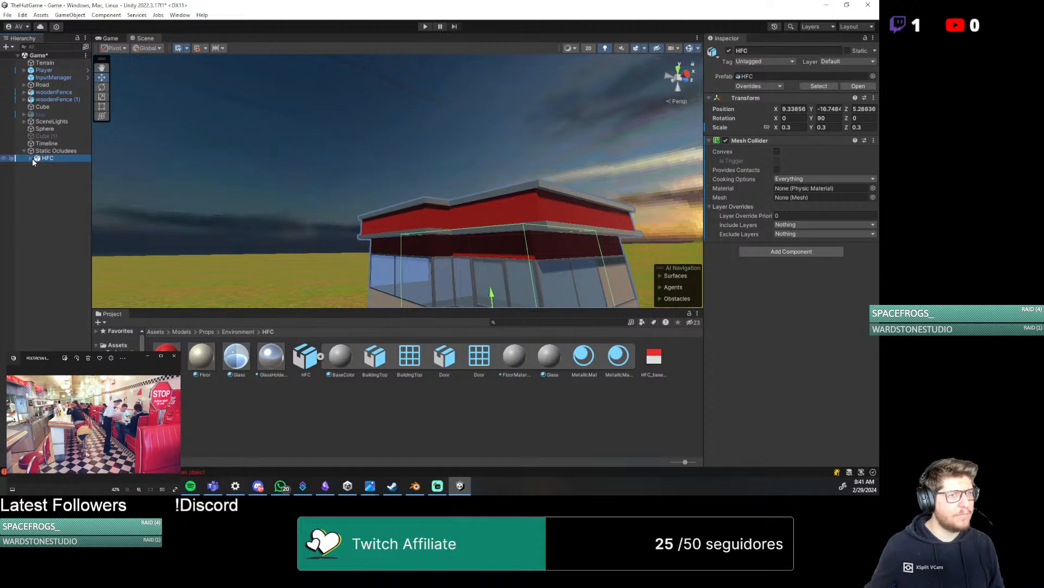
left_click(52, 114)
left_click_drag(52, 115, 41, 140)
Parent woodenFence, woodenFence (1) and Road to the Static Ocludees object
left_click(50, 94)
left_click(49, 98, "shift")
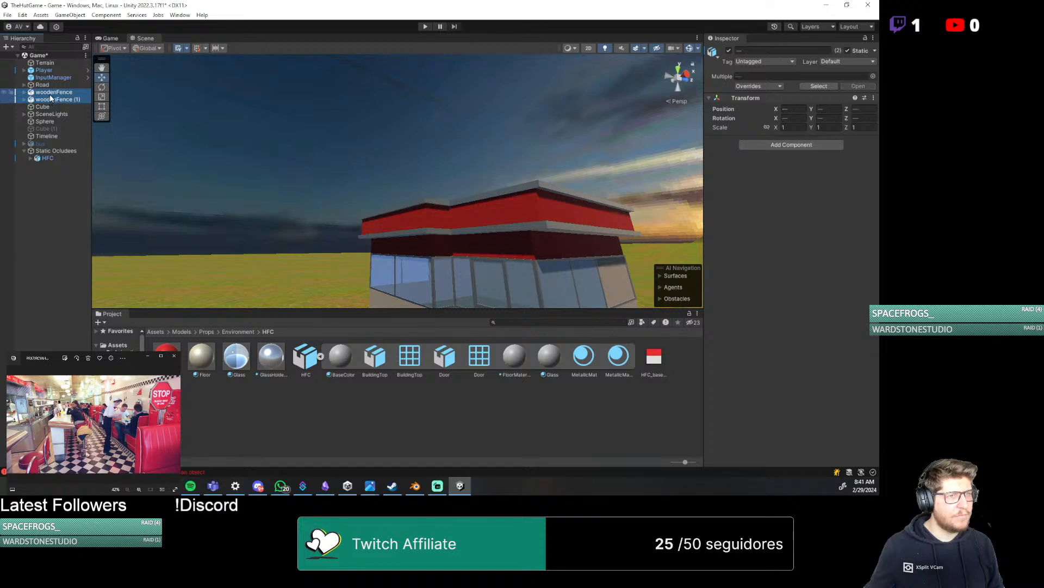
left_click_drag(51, 100, 55, 151)
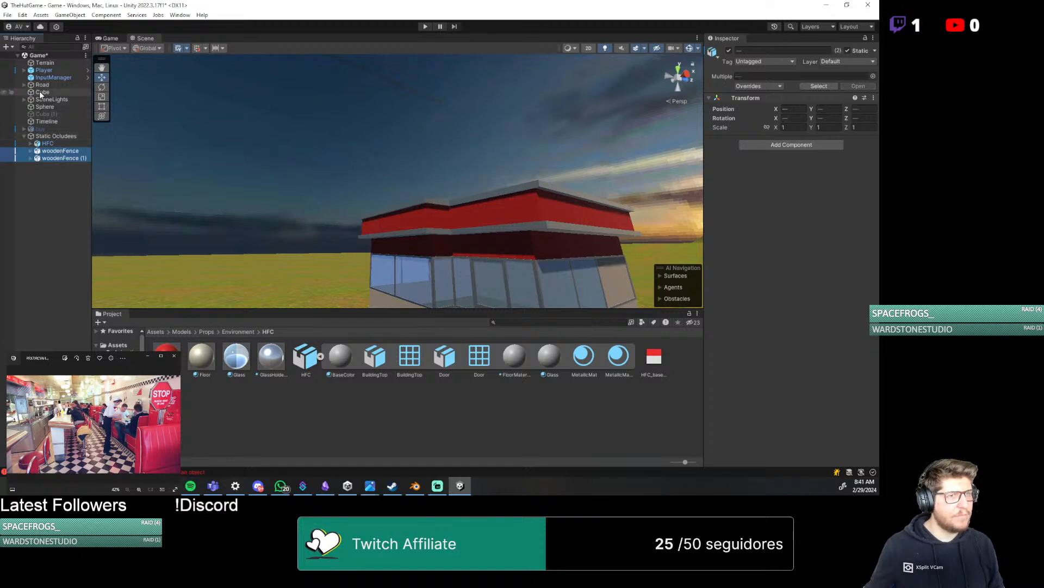
left_click(41, 86)
left_click_drag(42, 86, 54, 135)
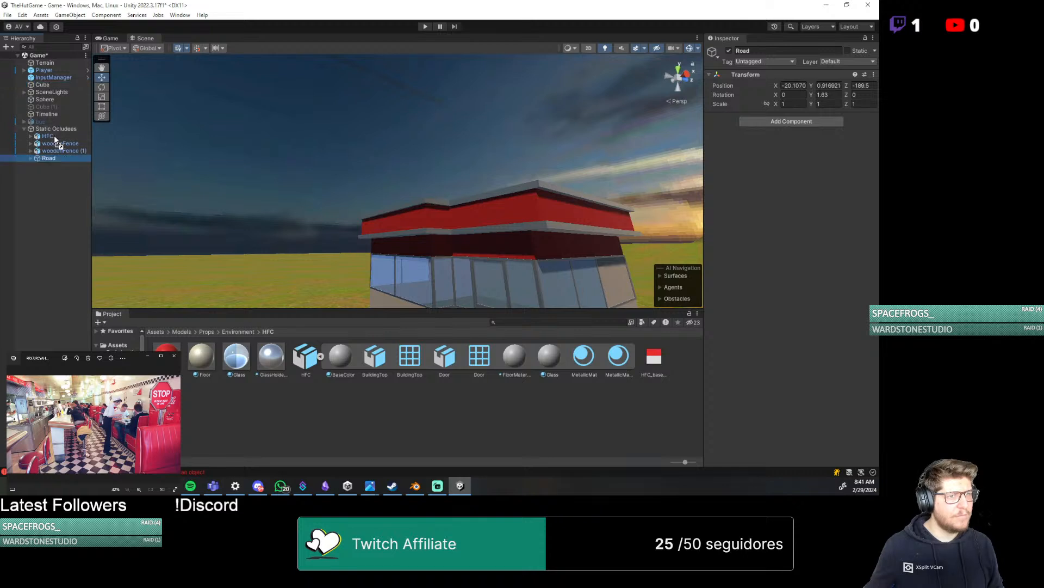
Check the static flags of all the Road's cubes and of woodenFence, and save the scene
left_click(30, 158)
left_click(54, 166)
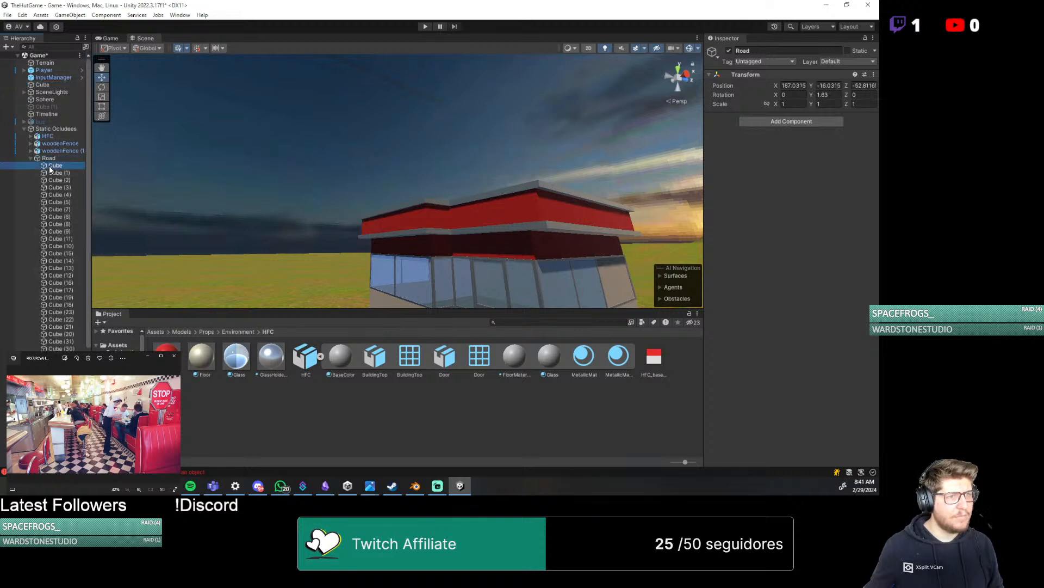
scroll(44, 201, "down", 5)
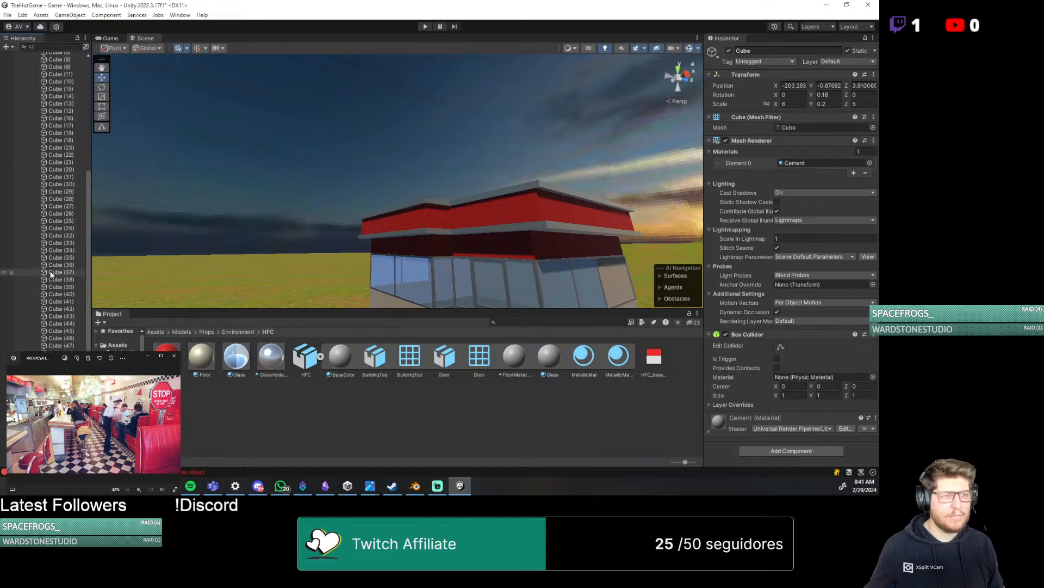
left_click(16, 320, "shift")
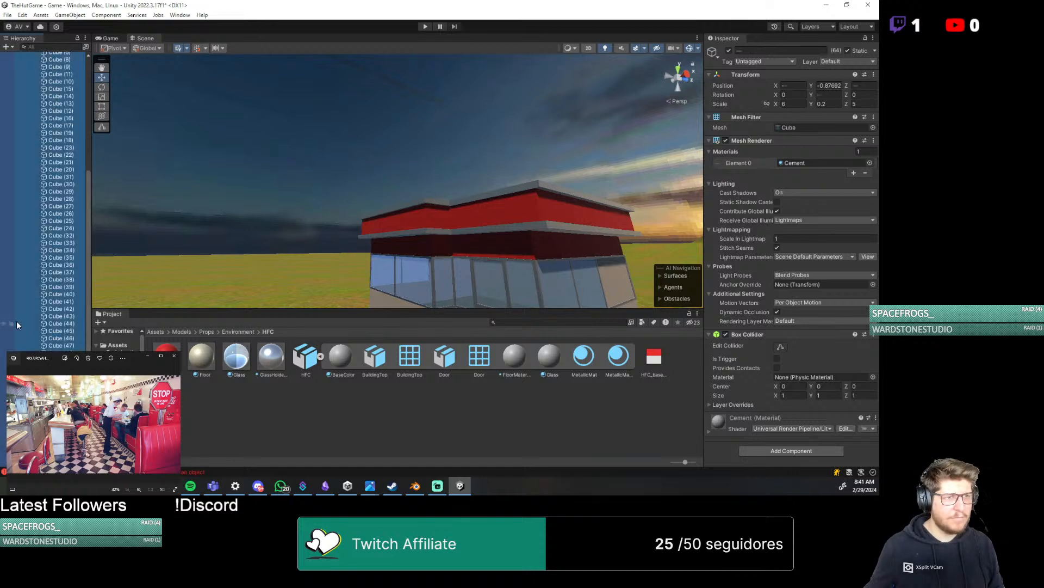
scroll(20, 321, "up", 5)
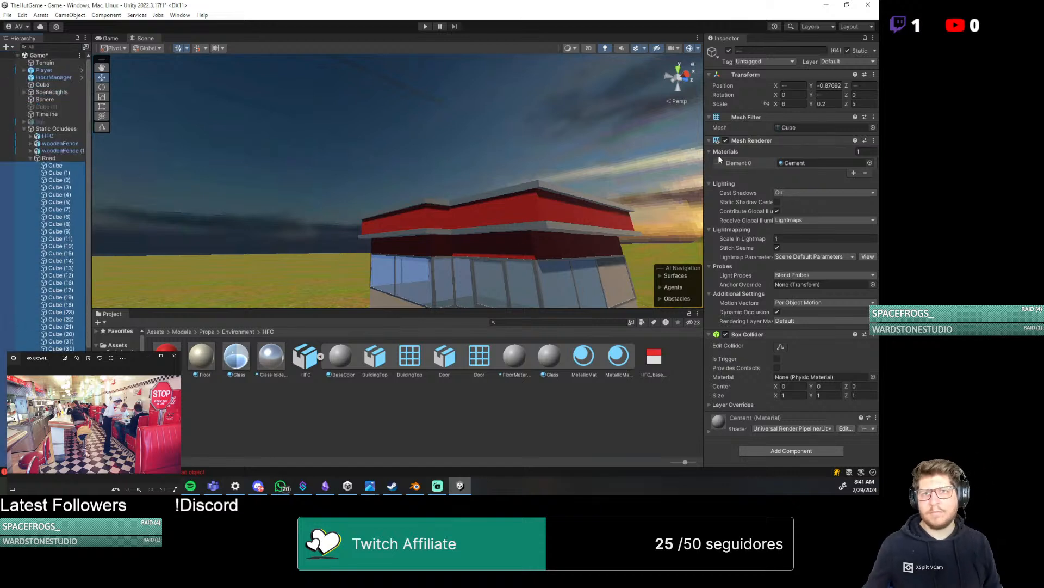
left_click(76, 144)
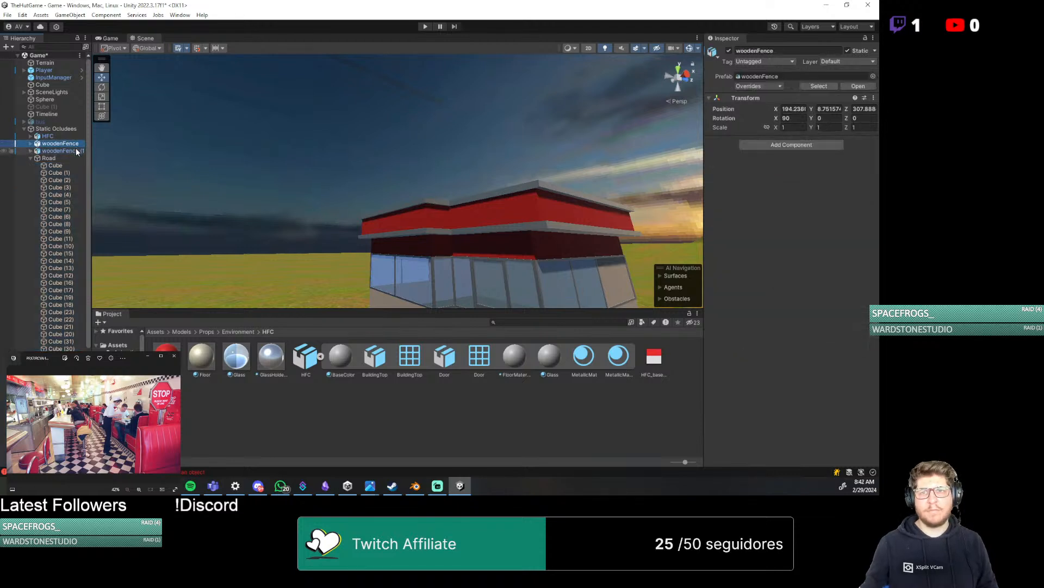
key("ctrl+s")
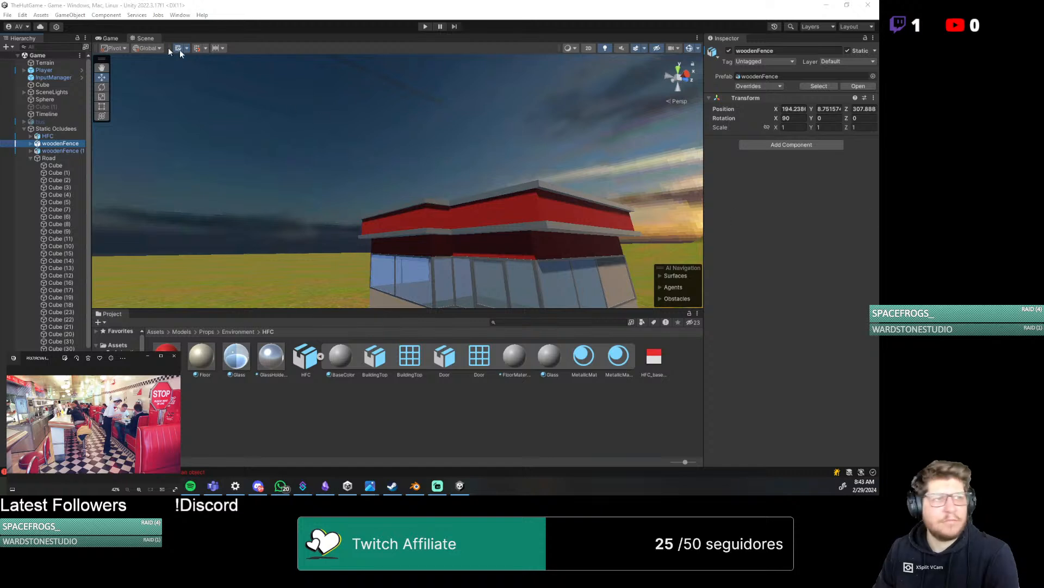
Examine the rendering and occlusion culling settings of the Player's Main Camera and the bus's Camera
left_click(55, 70)
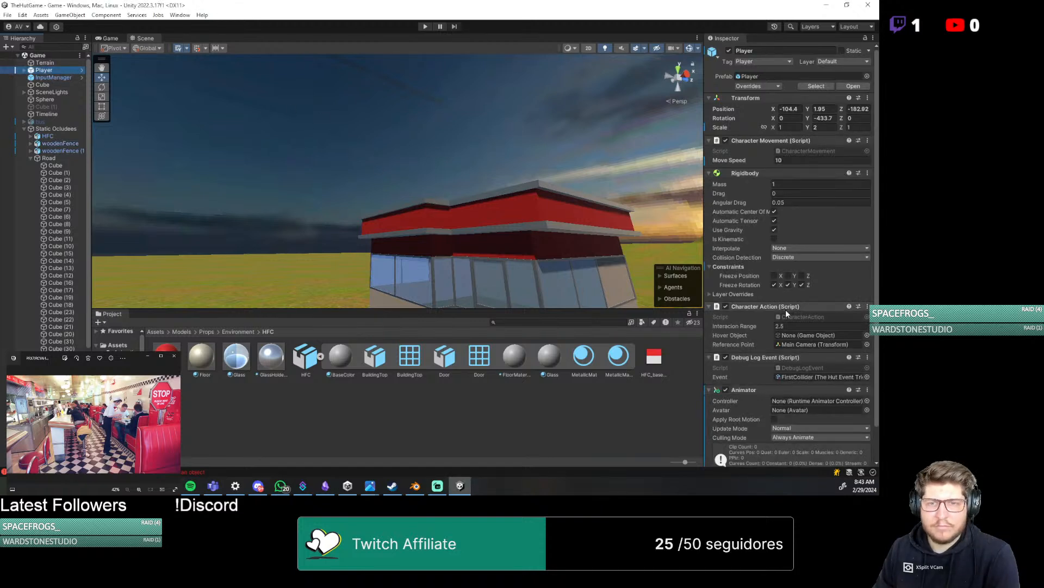
left_click(26, 71)
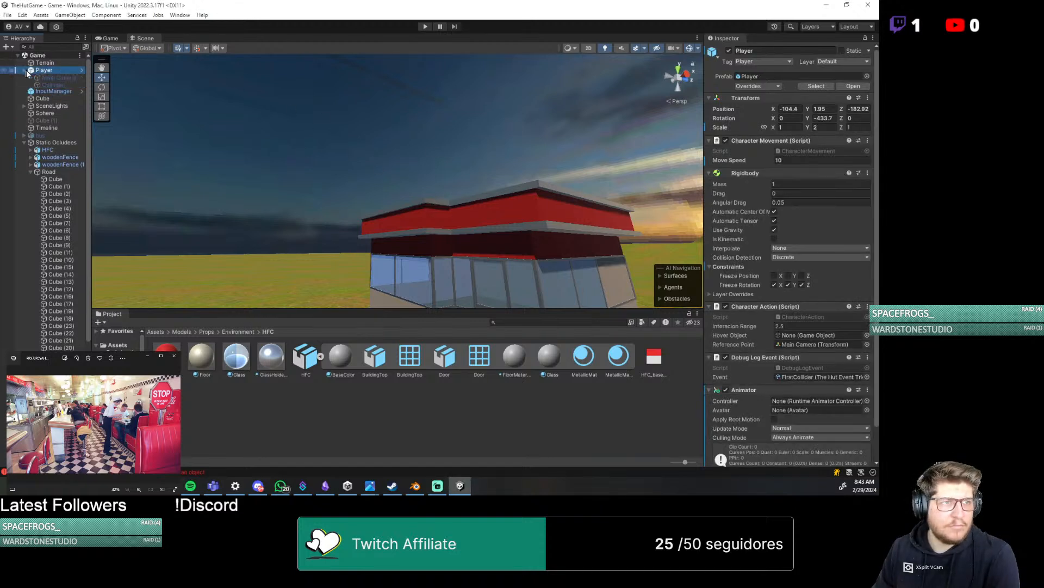
left_click(48, 84)
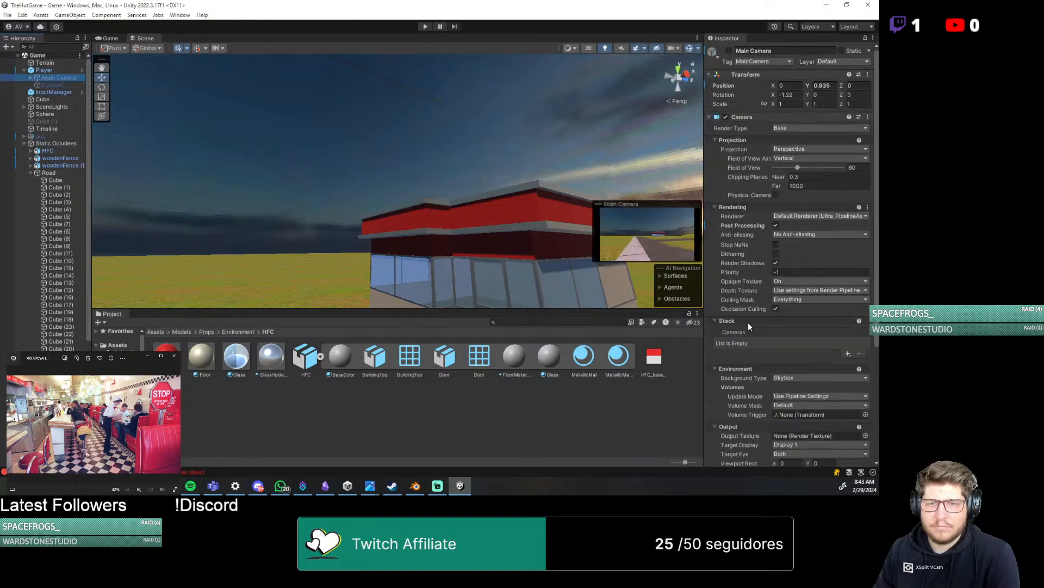
scroll(748, 322, "down", 1)
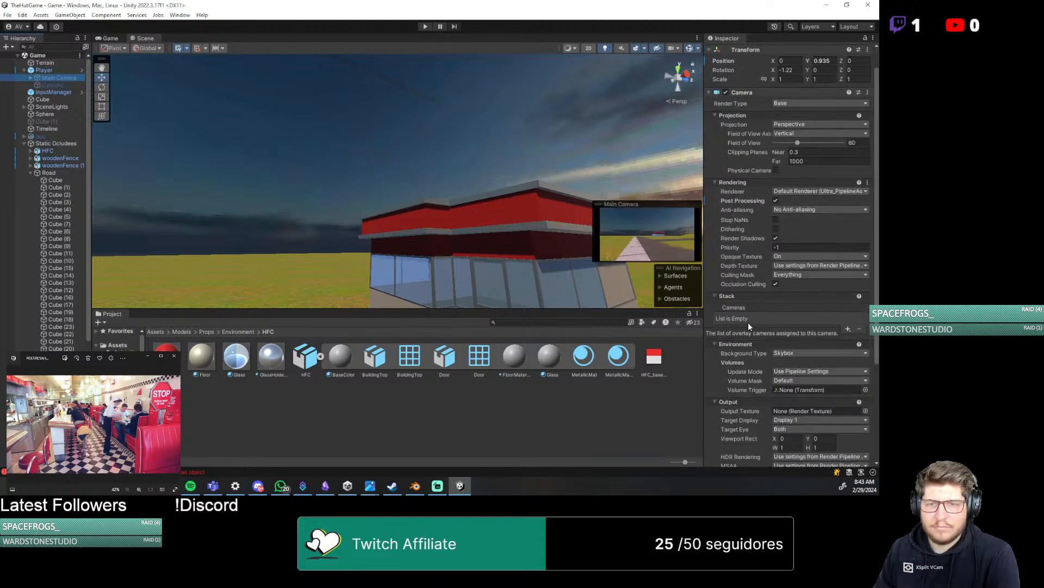
left_click(28, 135)
left_click(24, 136)
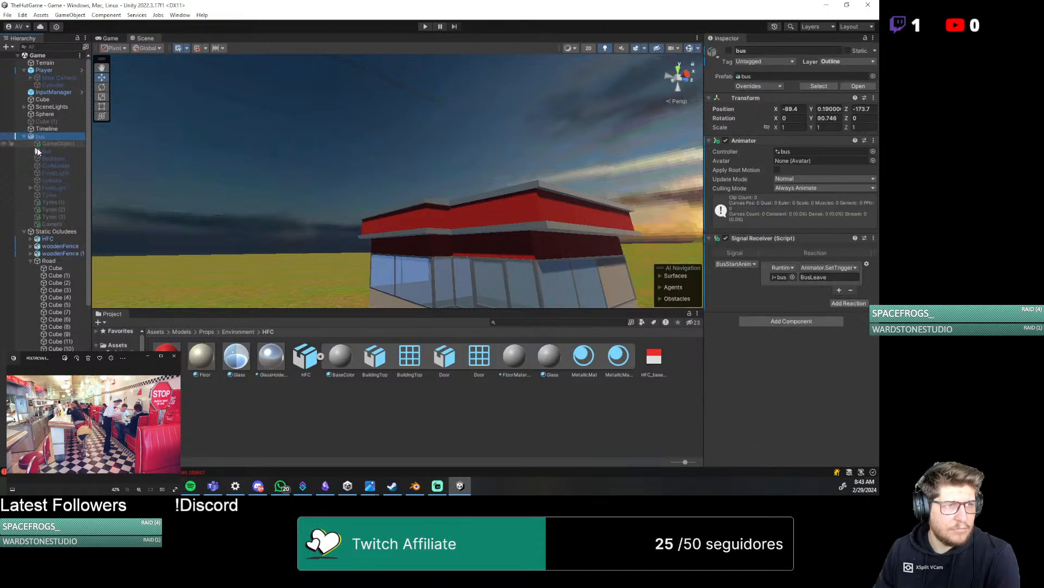
left_click(57, 143)
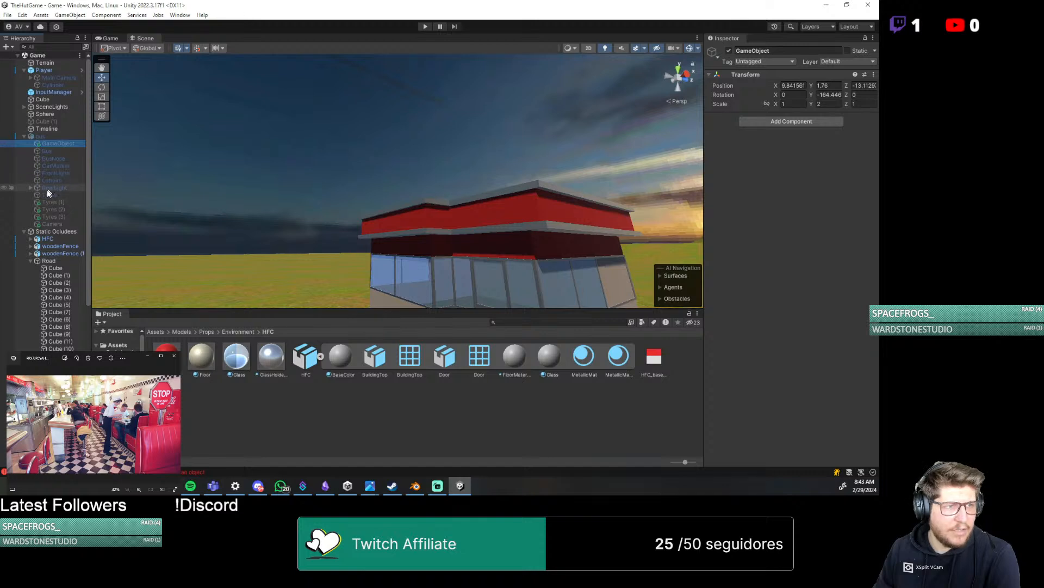
left_click(52, 224)
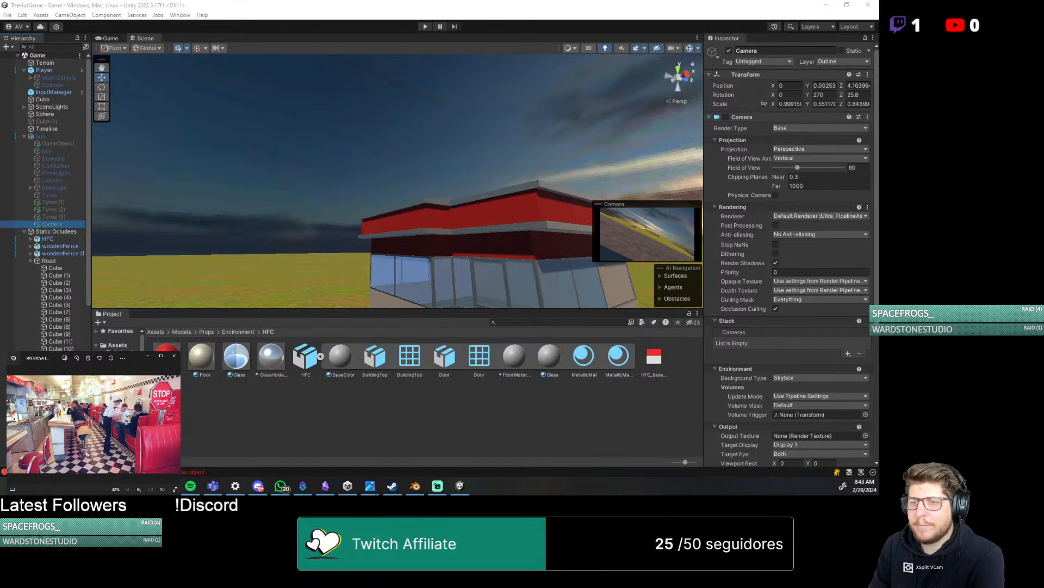
Open the Occlusion Culling window to visualize culling for the bus's Camera
left_click(179, 14)
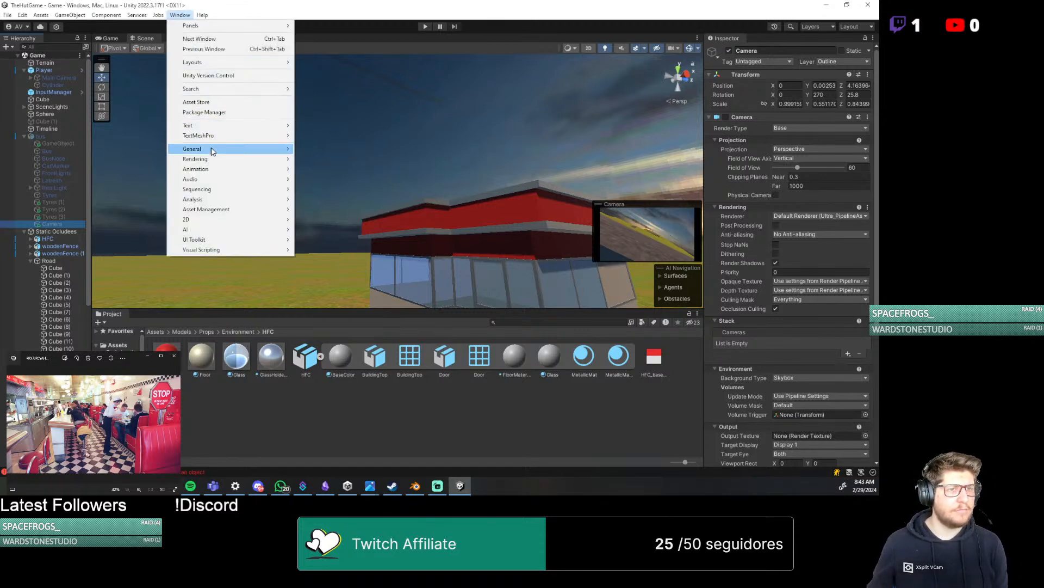
mouse_move(219, 159)
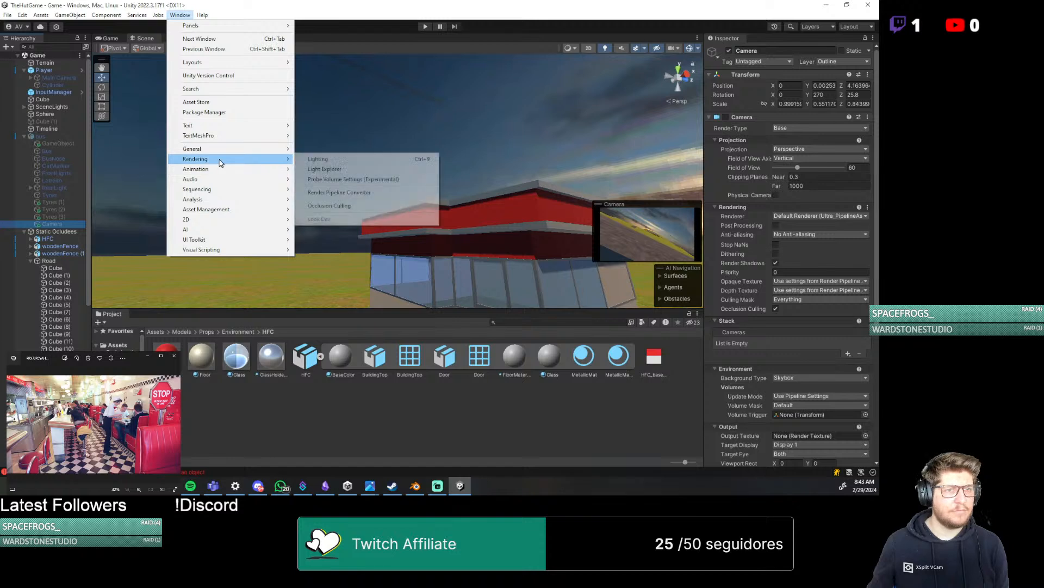
left_click(315, 159)
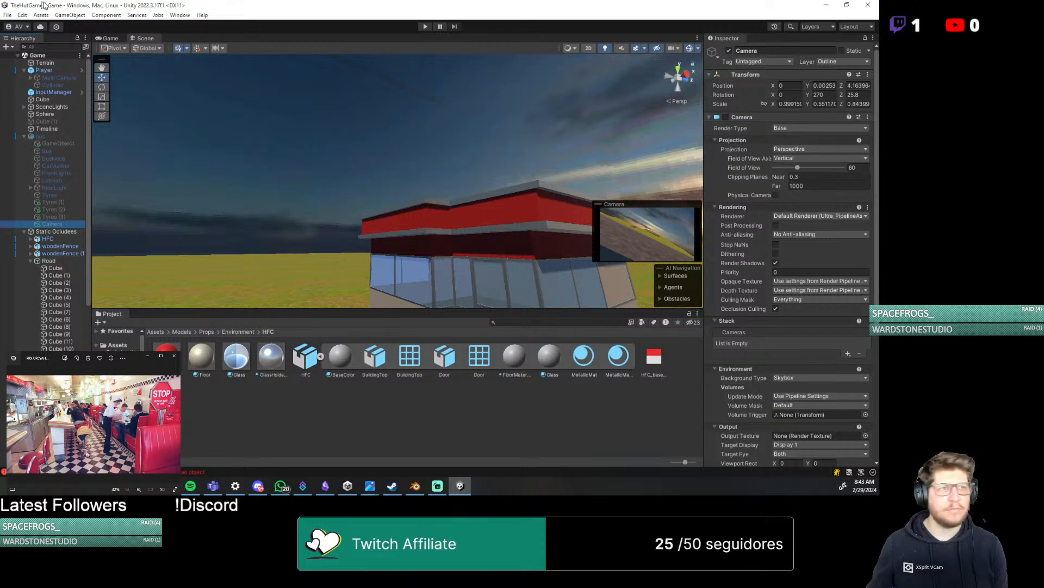
left_click(179, 15)
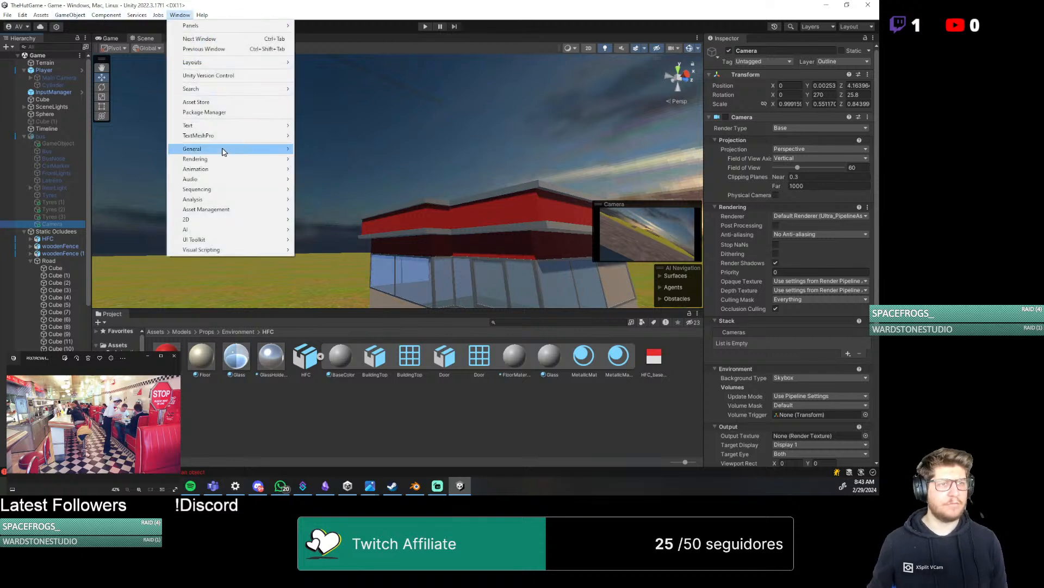
mouse_move(224, 162)
left_click(366, 207)
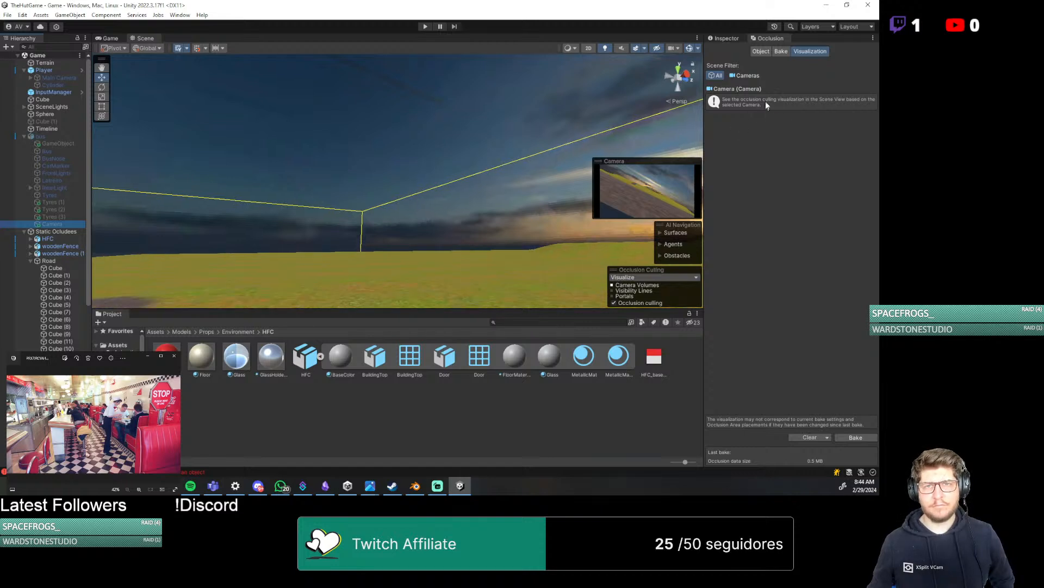
Filter the scene objects to cameras only, and restore the filter to All
left_click(745, 76)
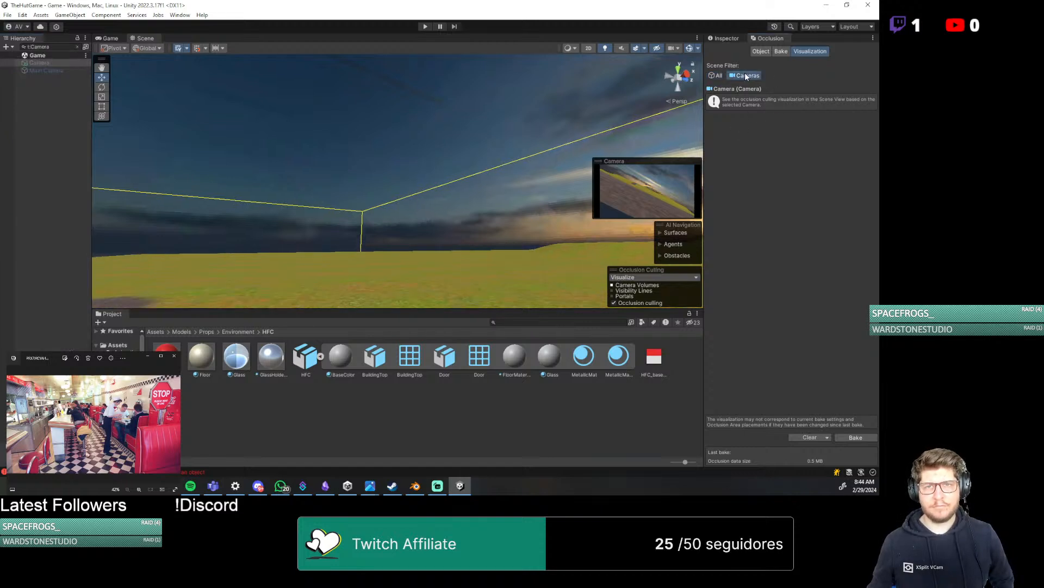
left_click(717, 76)
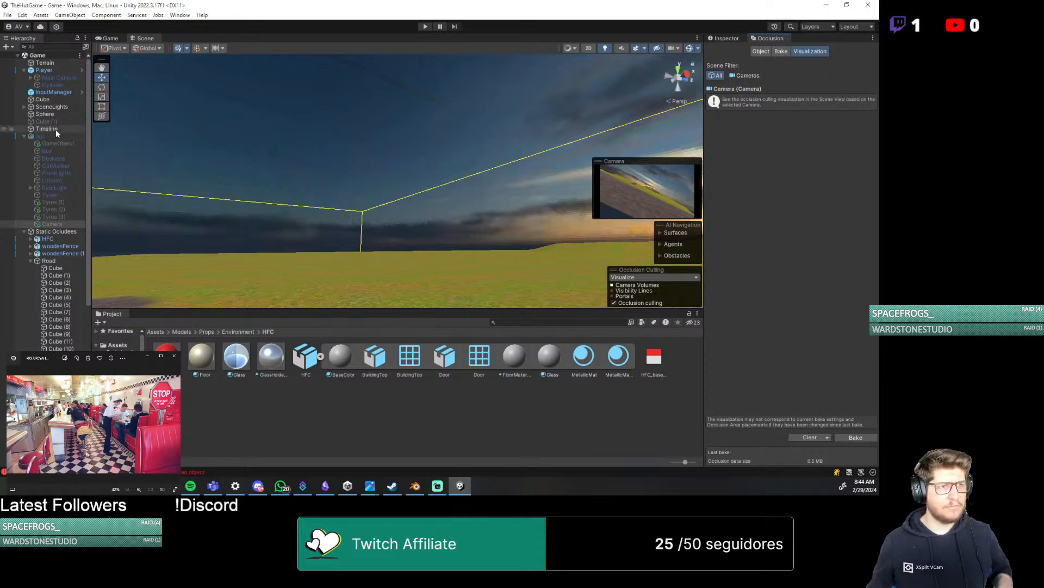
scroll(39, 215, "down", 3)
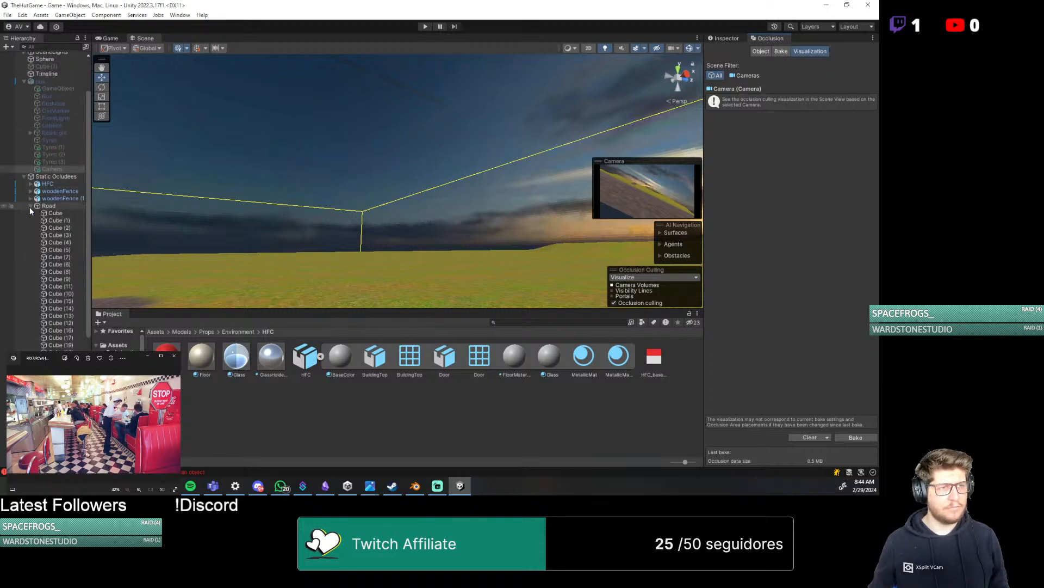
Select Static Occludees together with its child objects and review the occlusion bake parameters and object settings
left_click(31, 207)
left_click(55, 232)
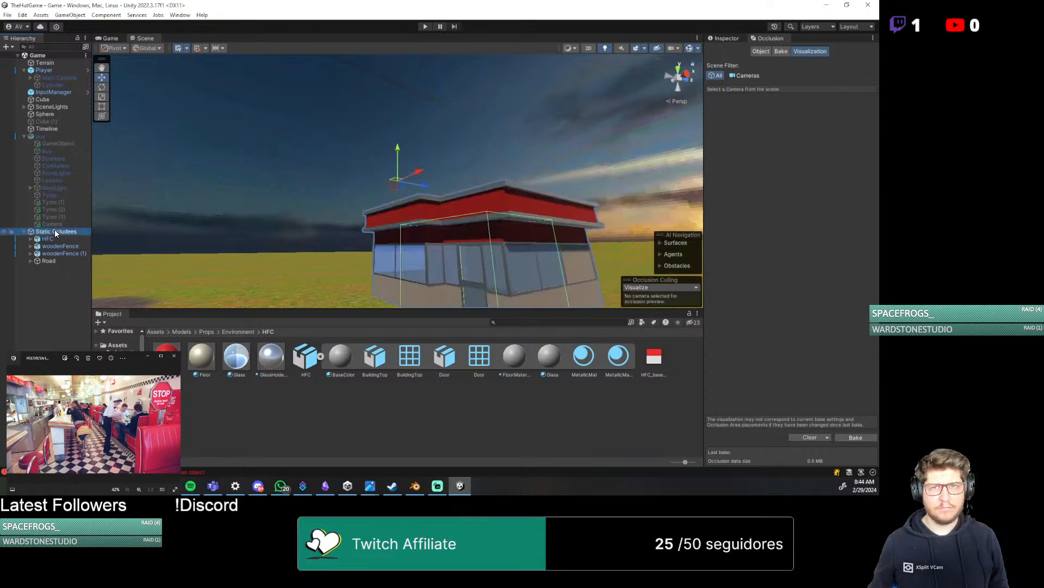
left_click(49, 260, "shift")
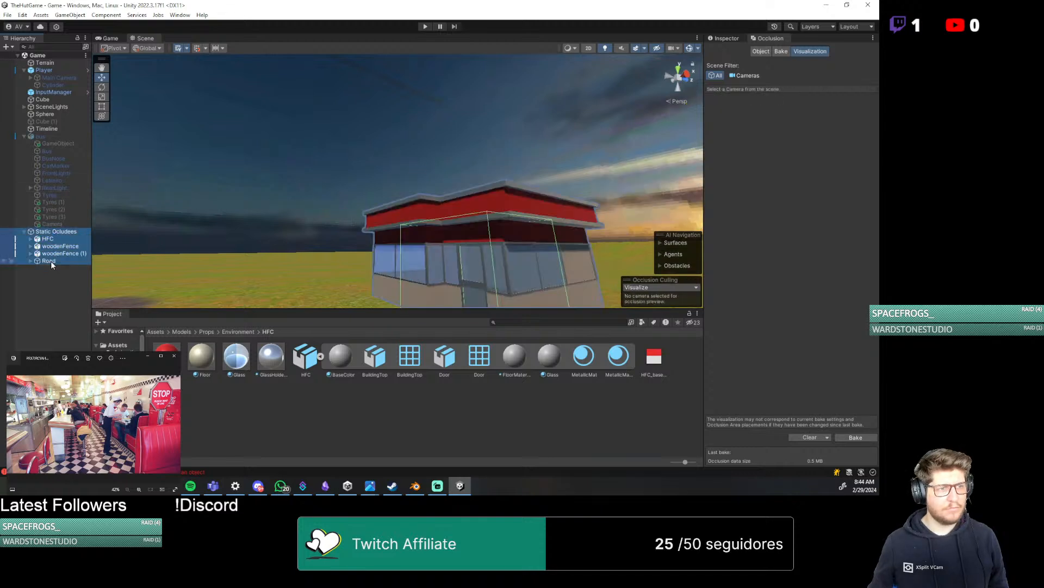
left_click(717, 73)
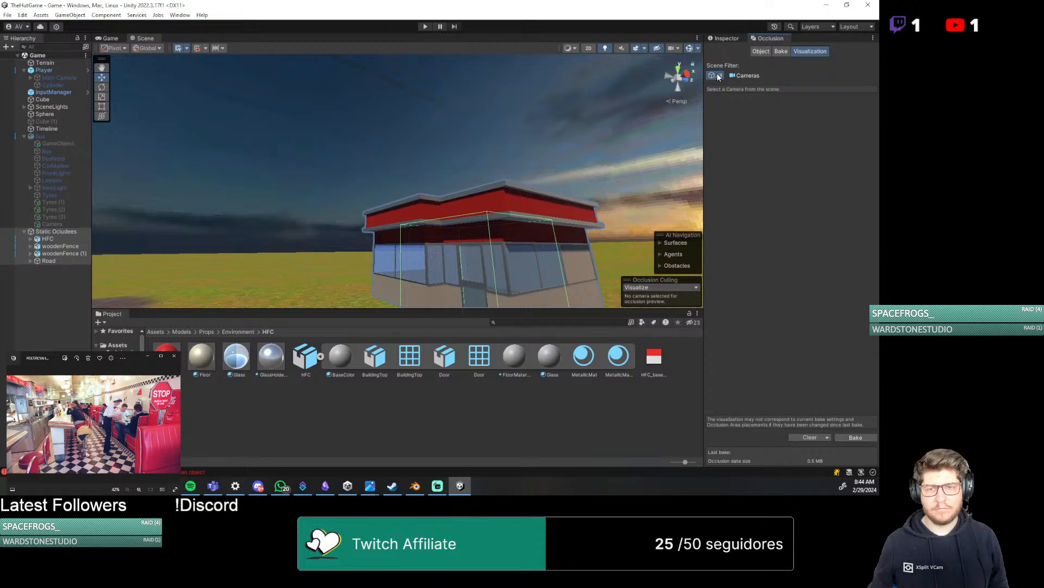
left_click(781, 53)
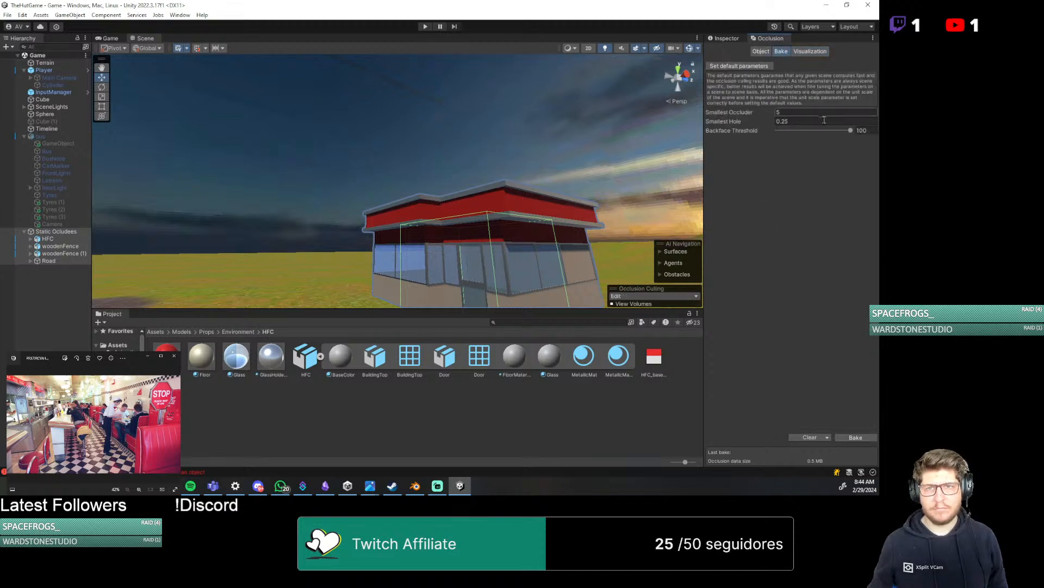
left_click(762, 52)
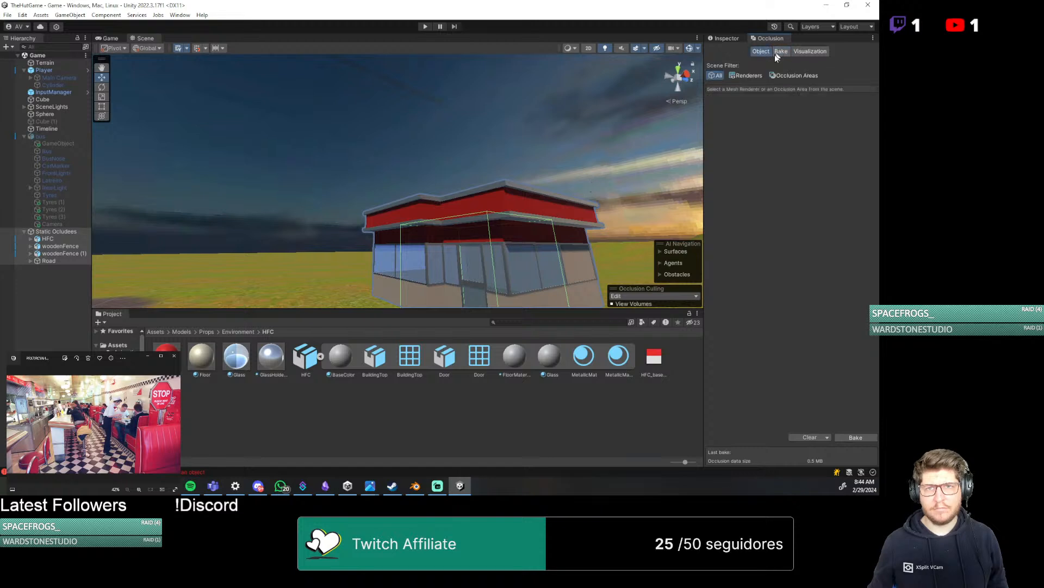
Filter the scene objects to renderers only and check BuildingTop's occluder and occludee static flags
left_click(749, 76)
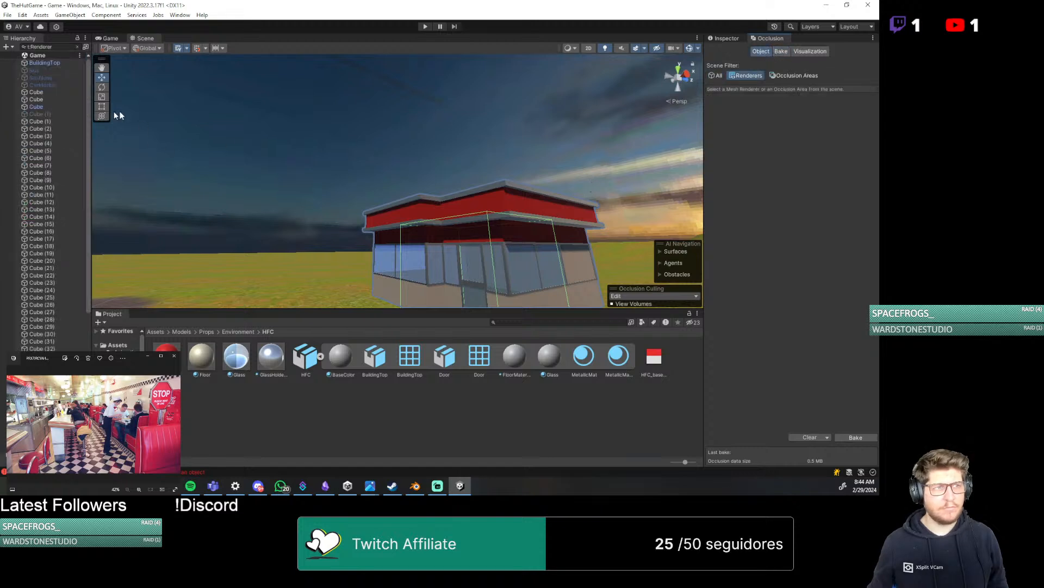
scroll(41, 163, "down", 5)
scroll(41, 171, "up", 5)
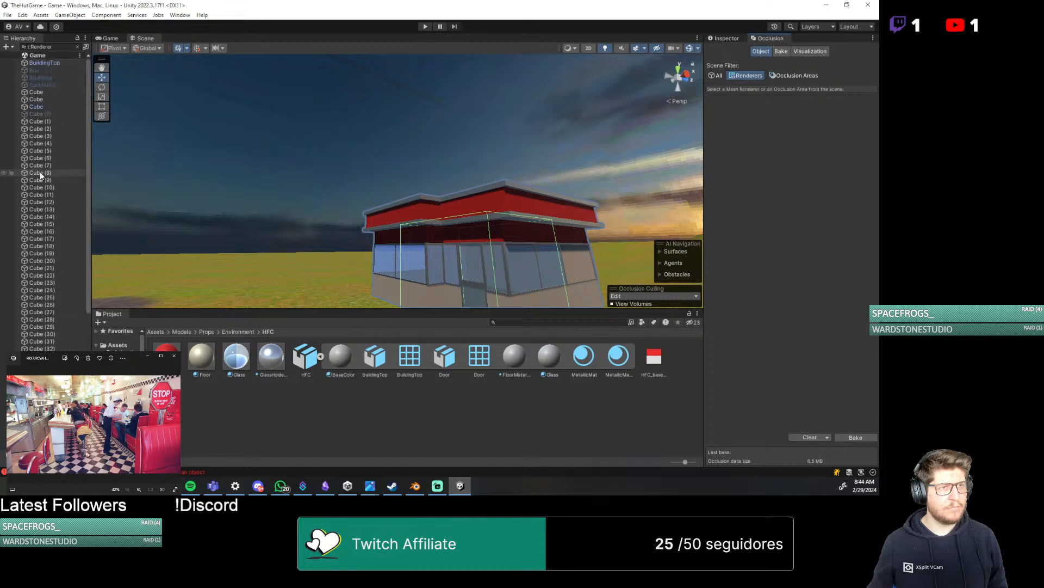
left_click(67, 62)
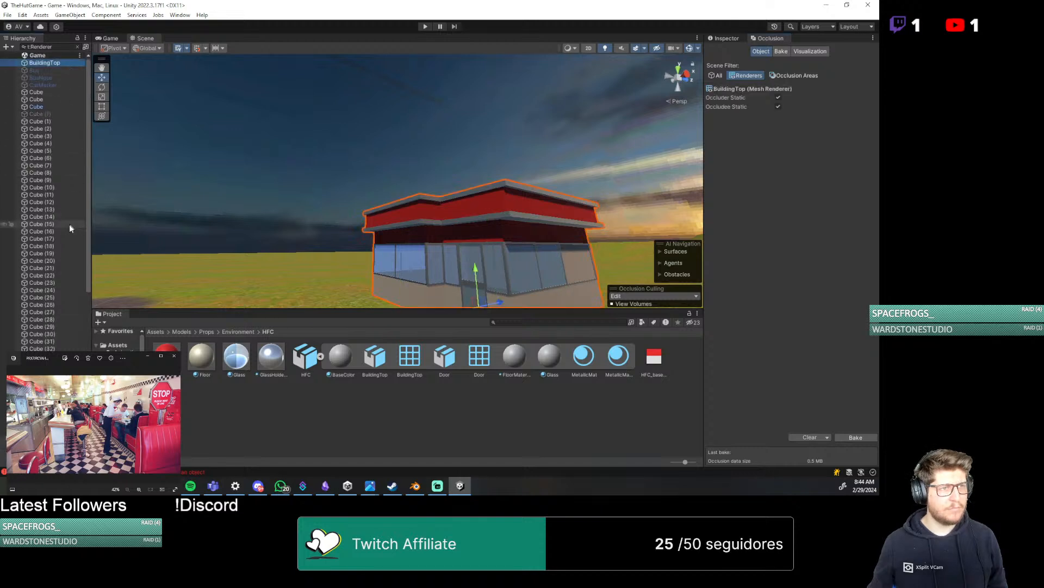
Extend the selection from BuildingTop down through the renderer list, leaving out the last few entries
scroll(70, 224, "down", 8)
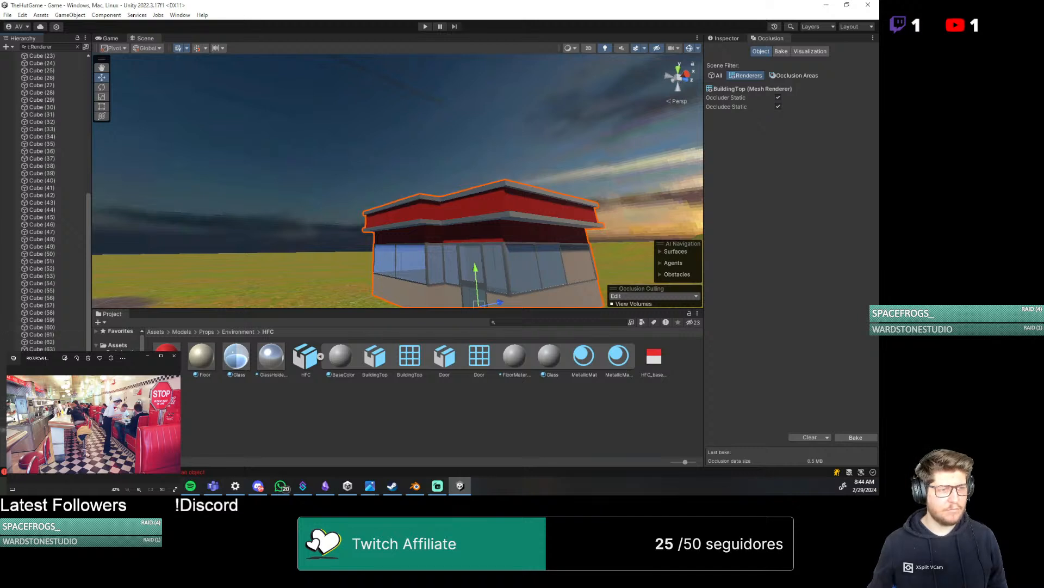
left_click(3, 429, "shift")
key("shift+Up")
key("shift+Up")
key("shift+Up")
key("shift+Up")
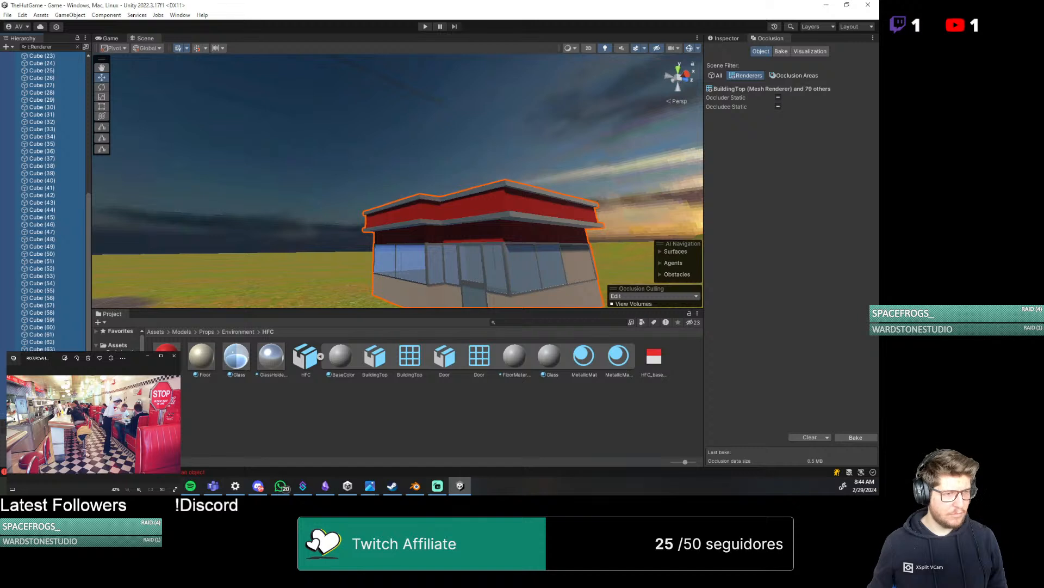
key("shift+Down")
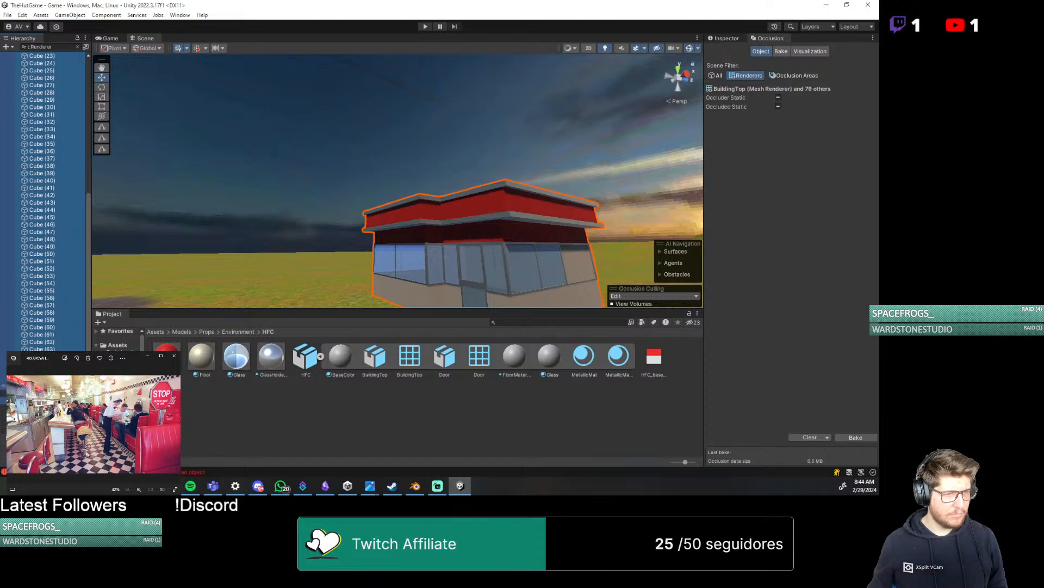
key("shift+Up")
key("shift+Up")
key("shift+Up")
key("shift+Up")
key("shift+Up")
key("shift+Up")
scroll(43, 201, "up", 10)
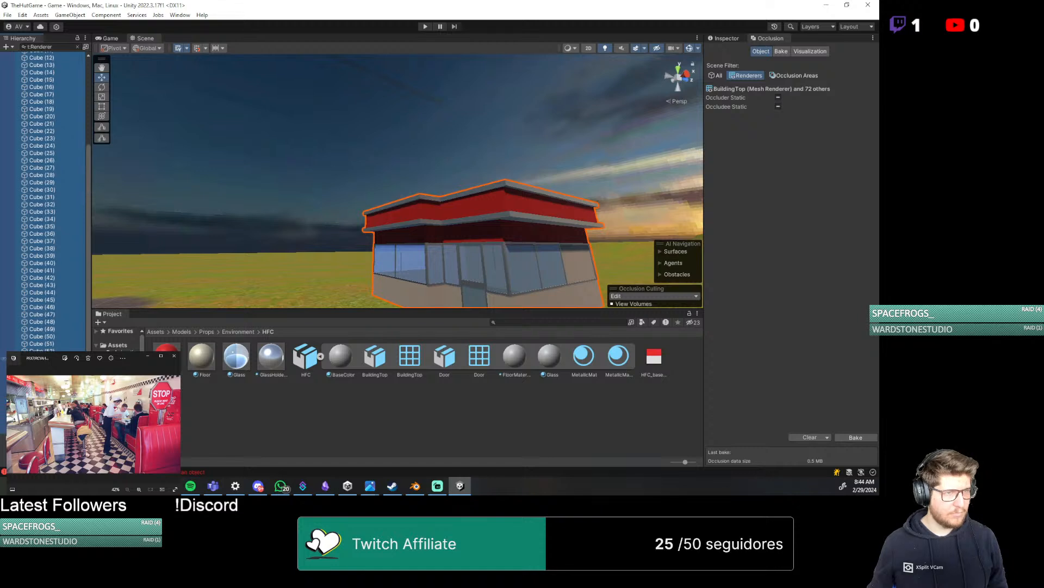
scroll(43, 201, "down", 10)
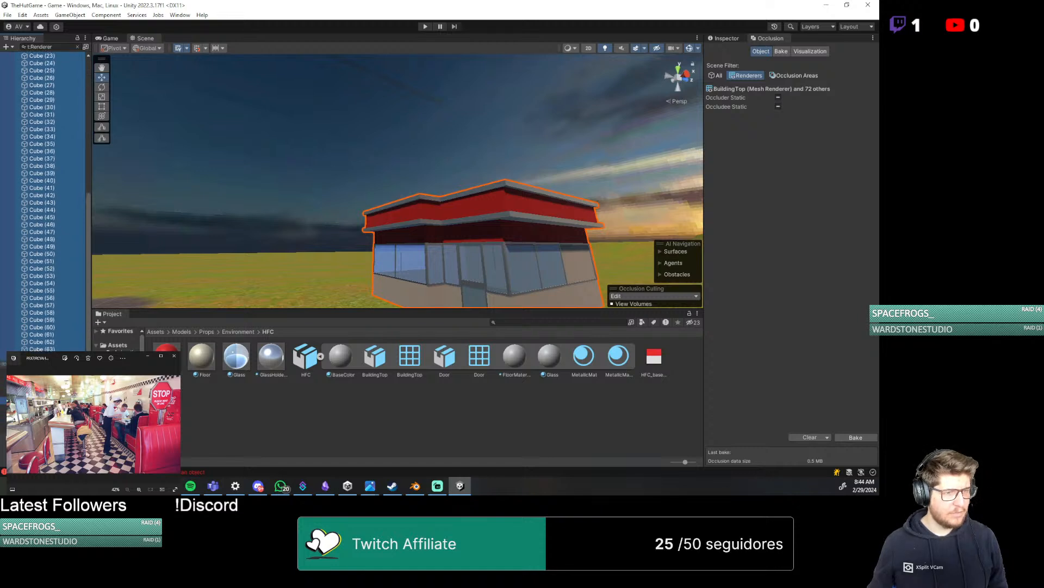
scroll(44, 201, "up", 8)
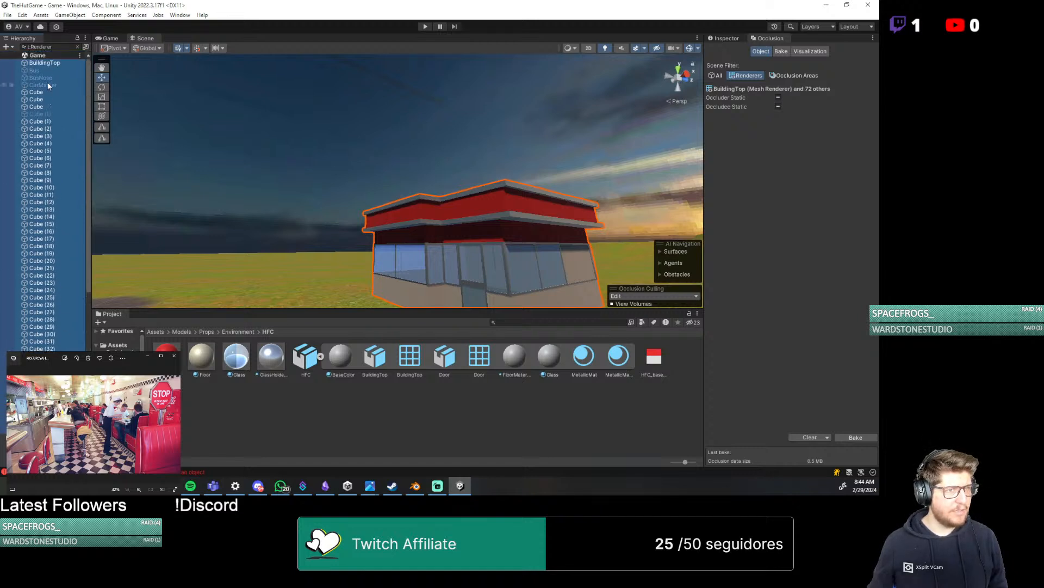
Remove Bus, BusNose and CarMarker from the selected renderers and bake the scene's occlusion culling data
left_click(48, 70, "ctrl")
left_click(48, 77, "ctrl")
left_click(48, 85, "ctrl")
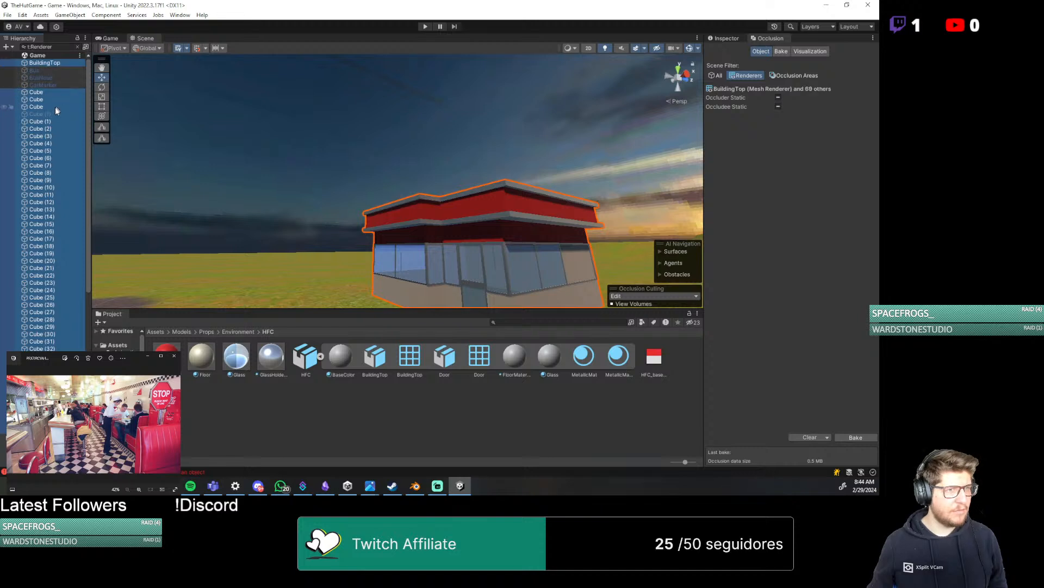
left_click(856, 438)
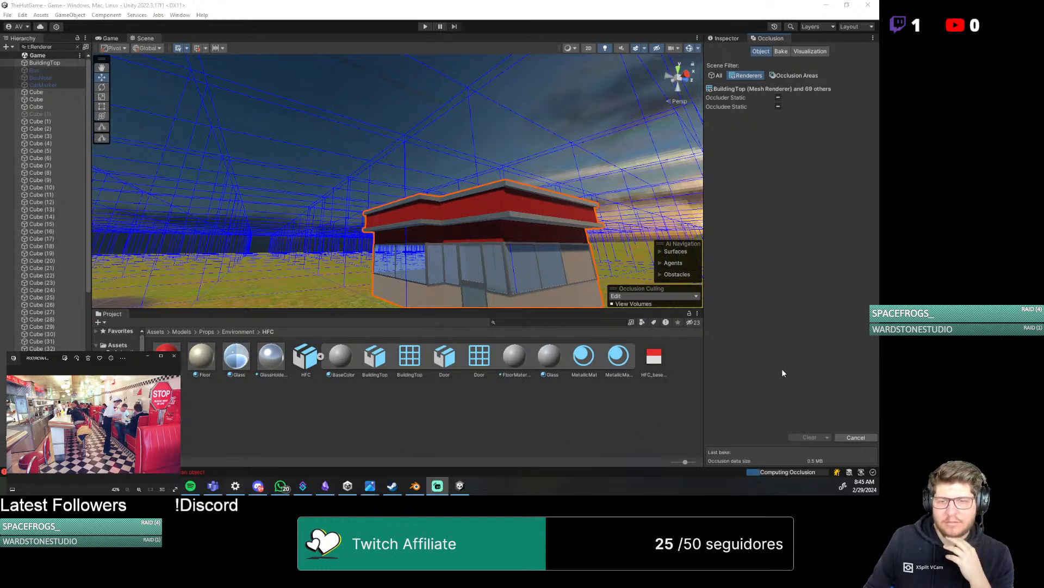
Examine the occlusion view volumes around the diner, the road and the whole terrain in the Scene view
scroll(433, 210, "down", 10)
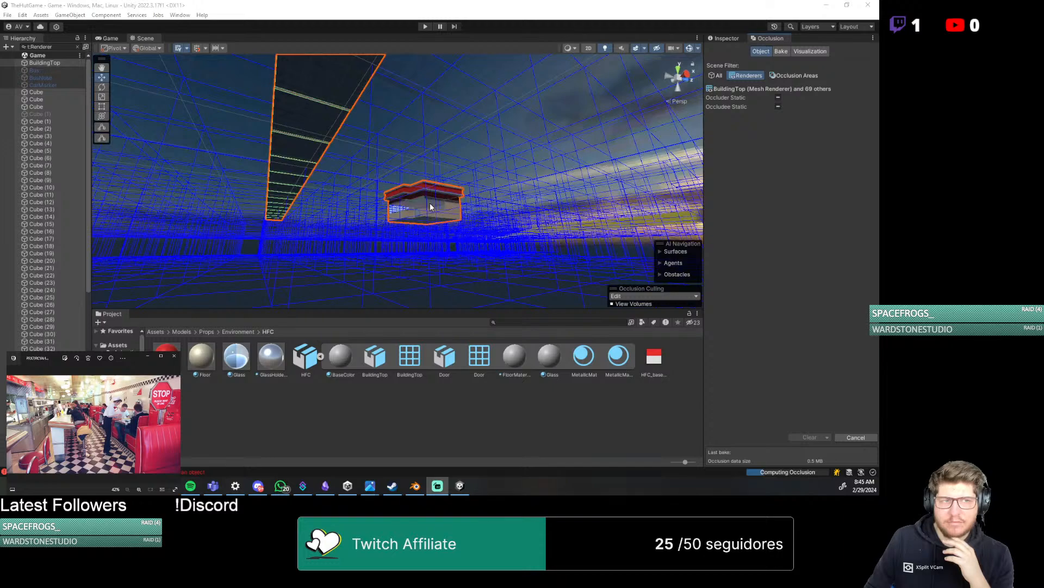
scroll(431, 206, "down", 10)
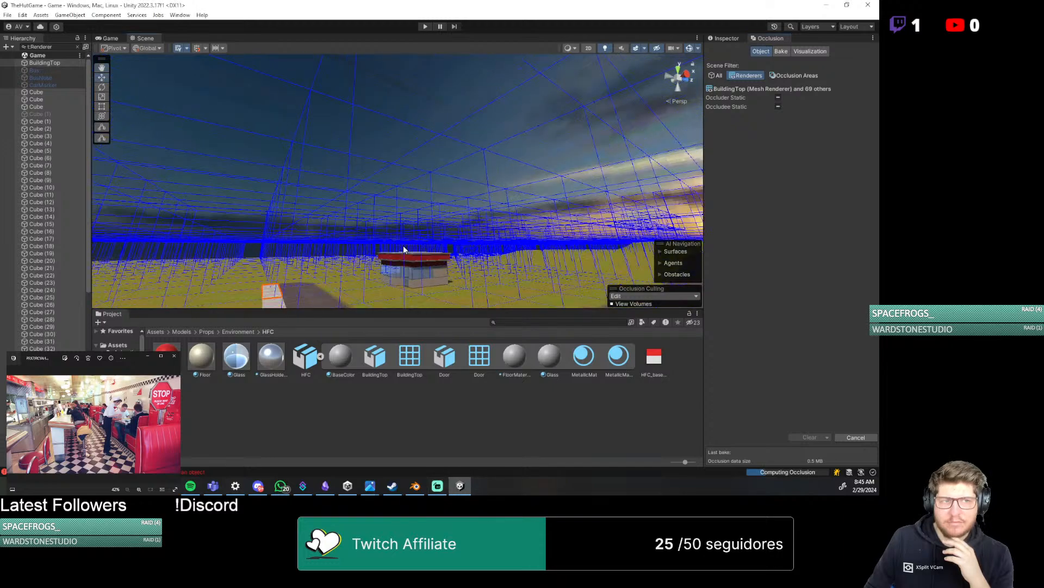
right_click_drag(385, 249, 269, 242)
scroll(289, 225, "down", 2)
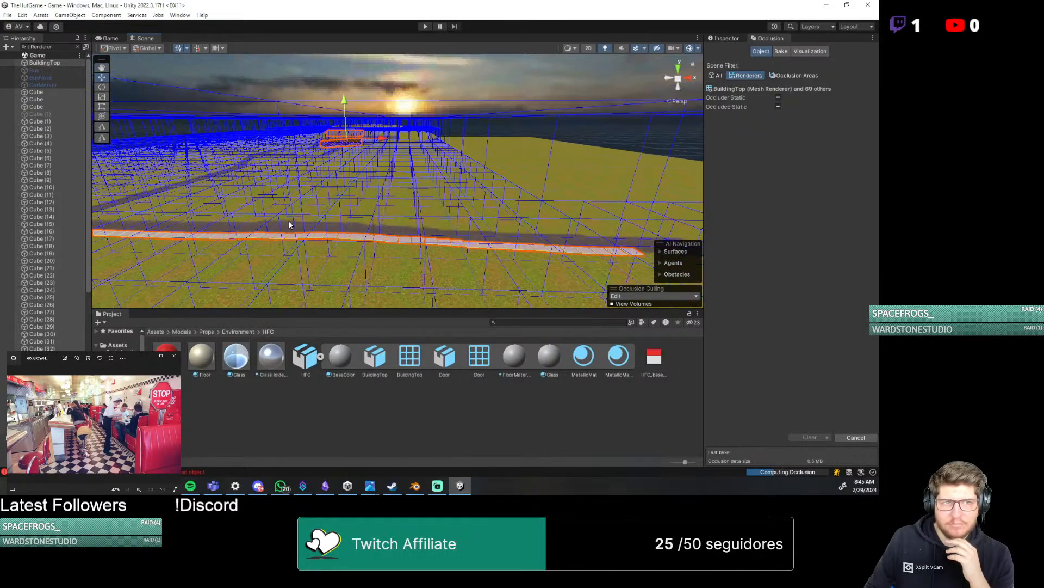
scroll(289, 225, "down", 5)
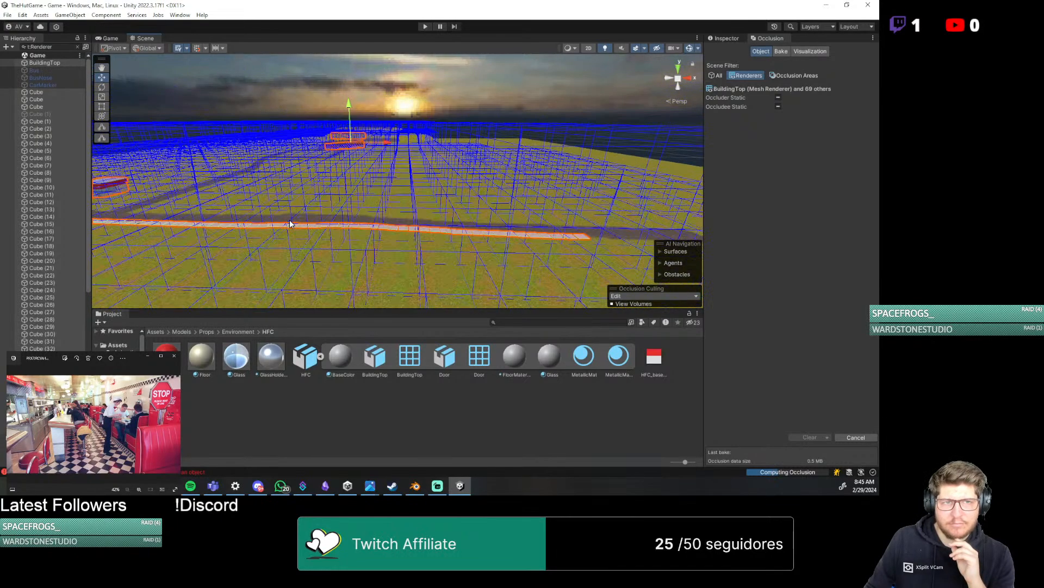
scroll(291, 223, "down", 5)
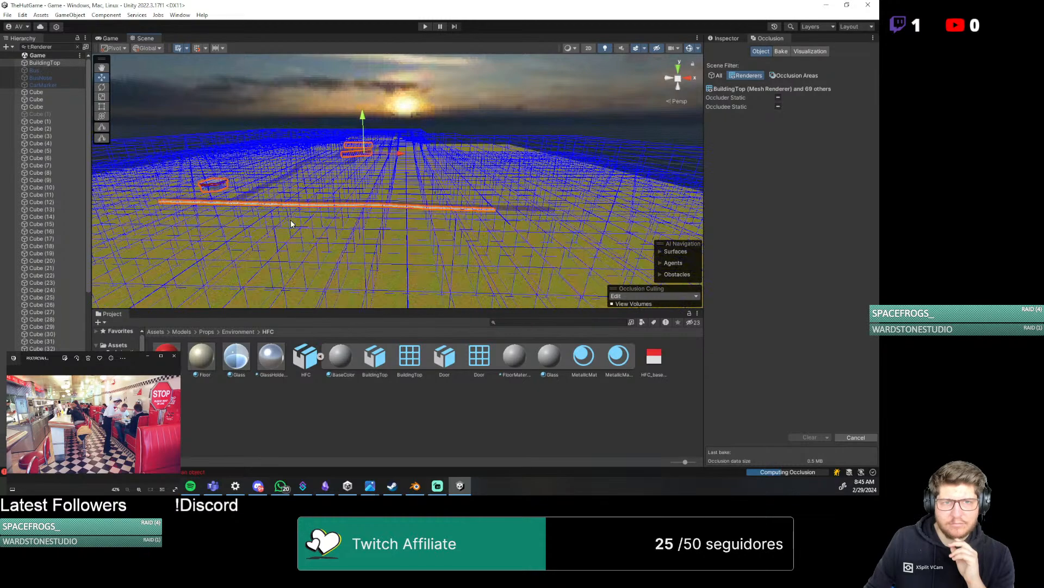
scroll(291, 220, "down", 4)
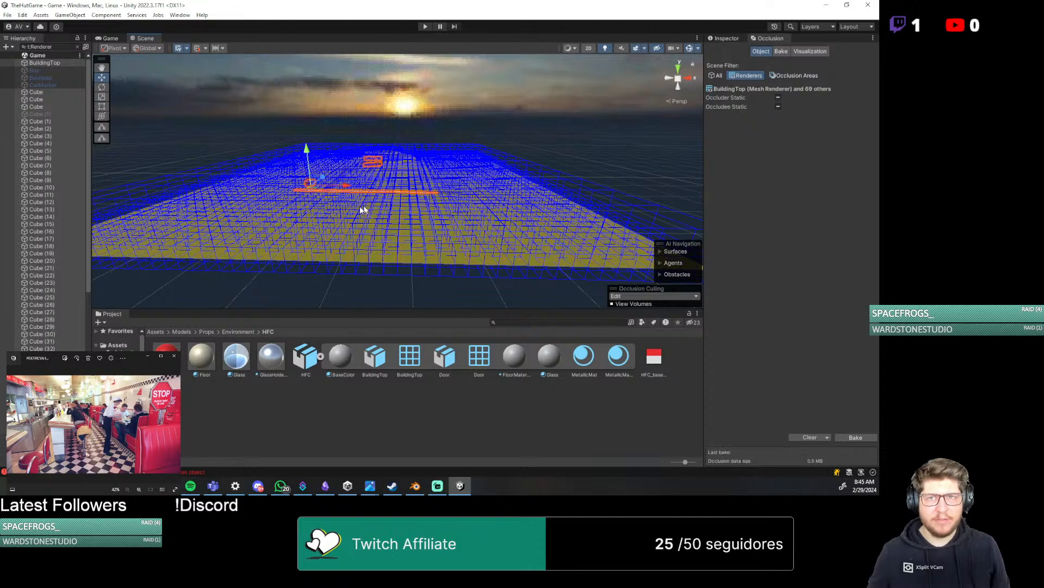
scroll(348, 205, "up", 10)
scroll(349, 205, "down", 5)
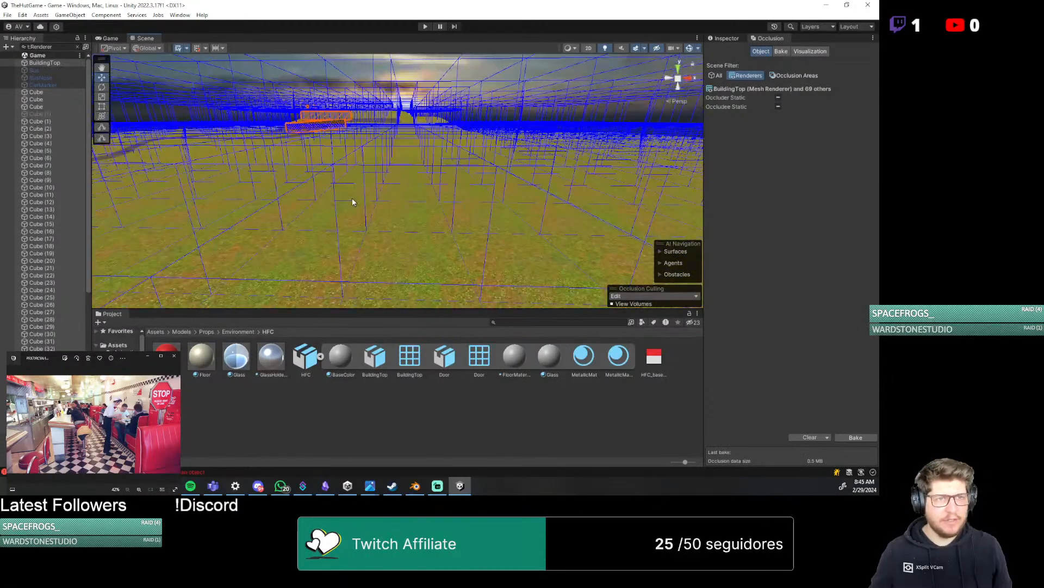
left_click(290, 143)
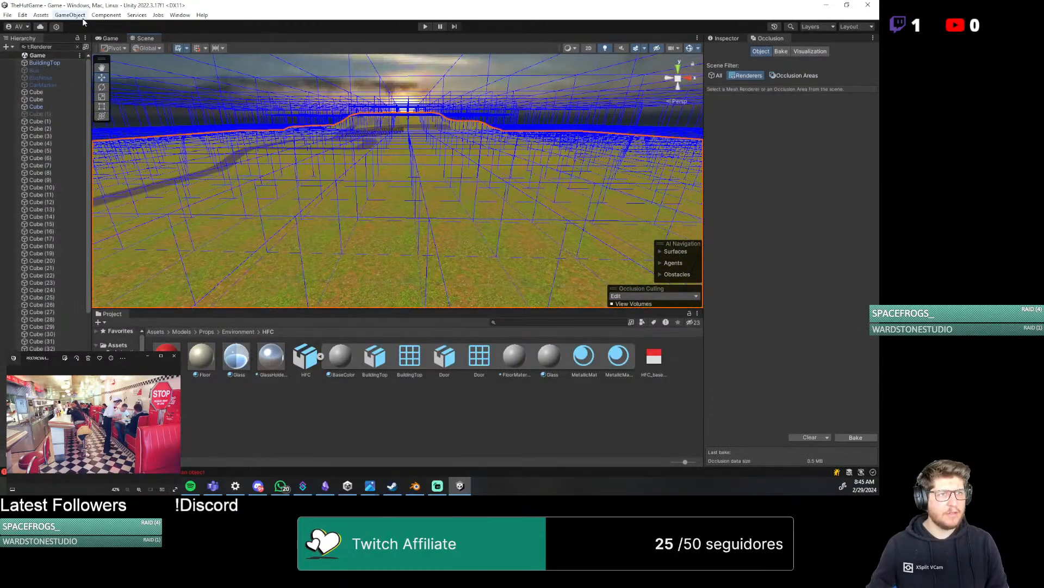
Run the game and walk along the road past the diner to check the rendering statistics
left_click(112, 39)
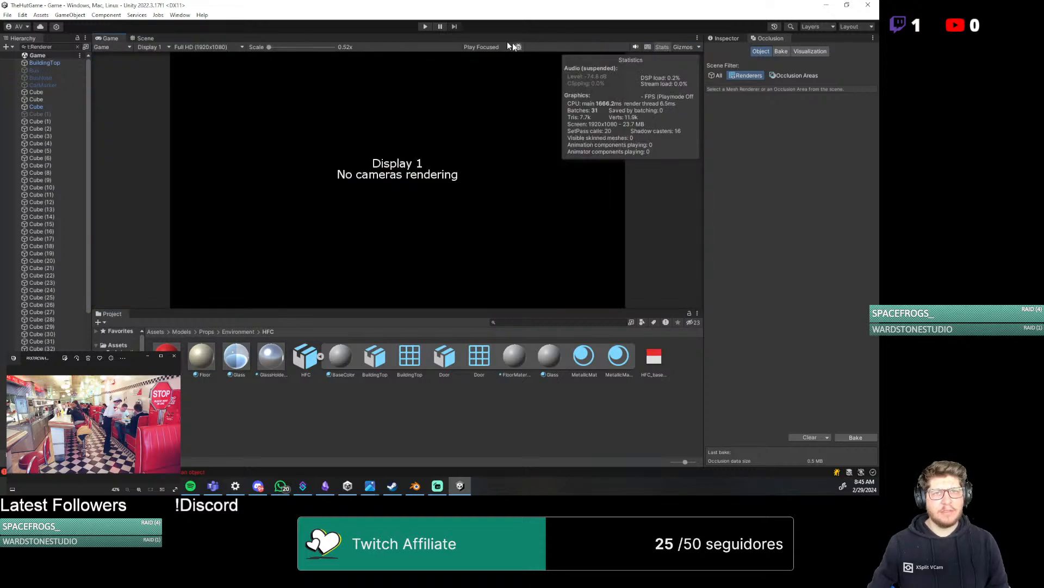
left_click(424, 26)
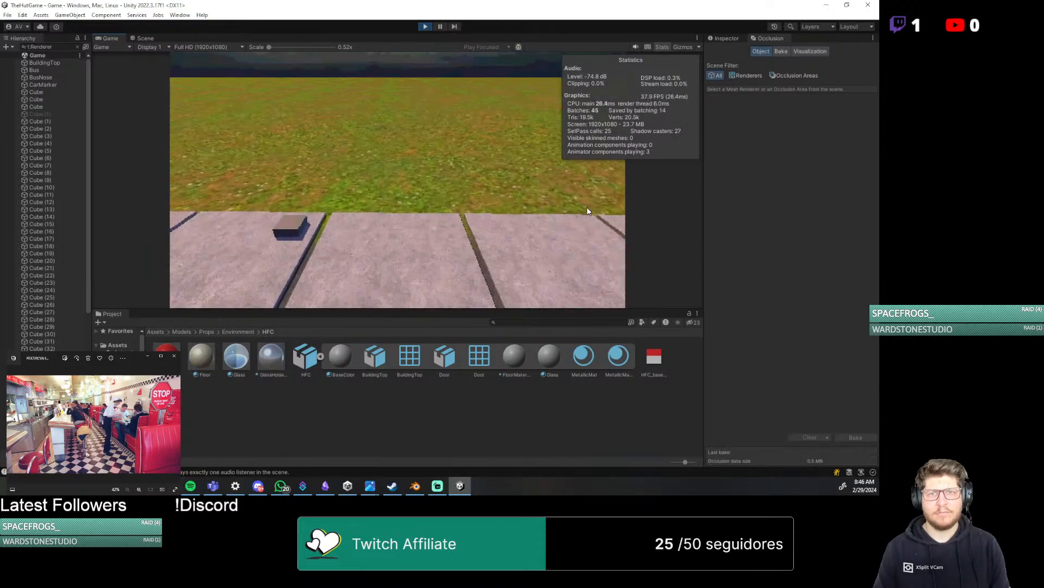
key("w")
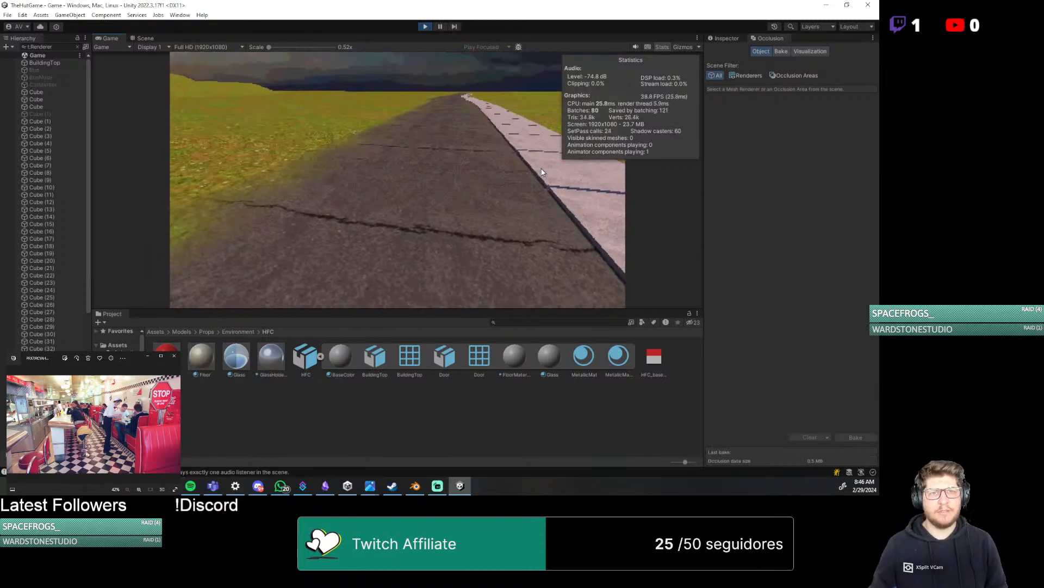
key("w")
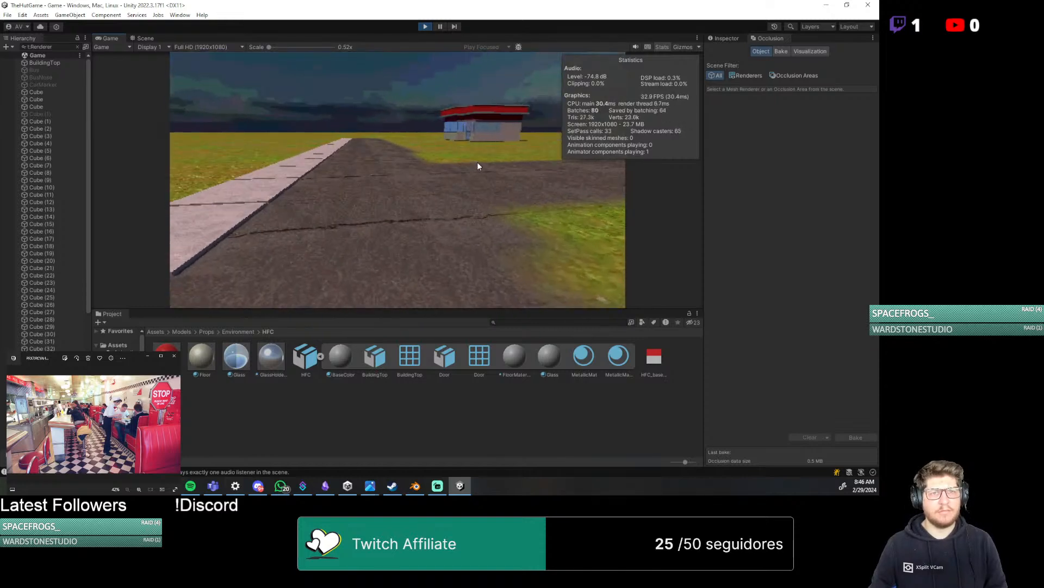
key("w")
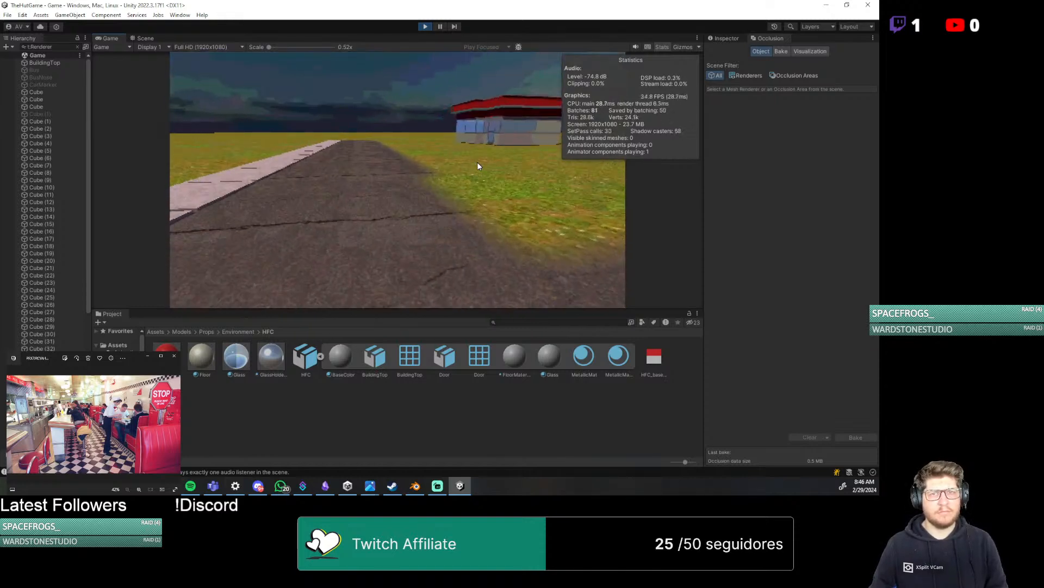
key("w")
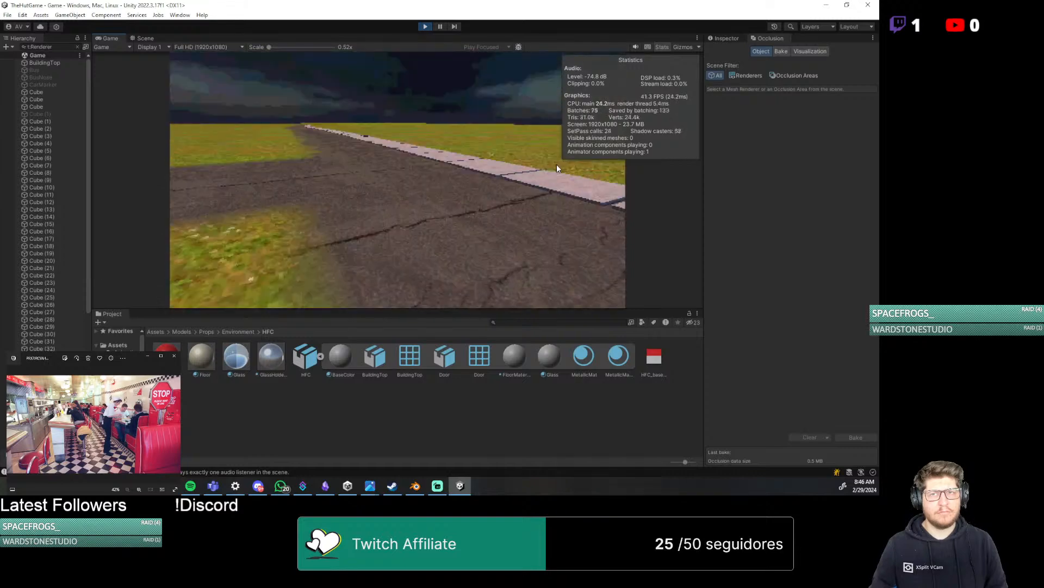
Visualize occlusion culling while the game runs and inspect the camera volumes over the terrain in the Scene view
left_click(811, 51)
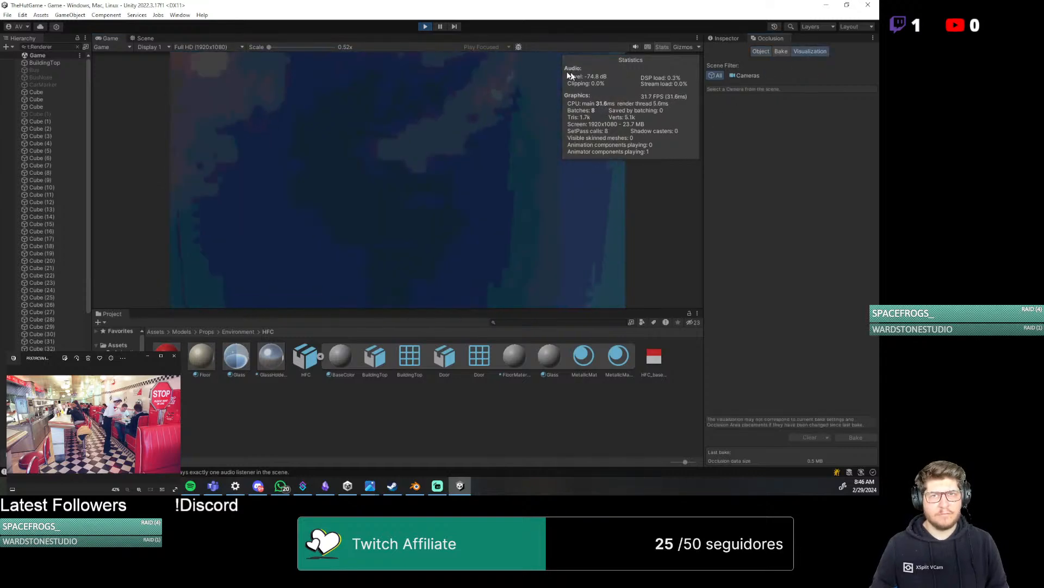
left_click(144, 38)
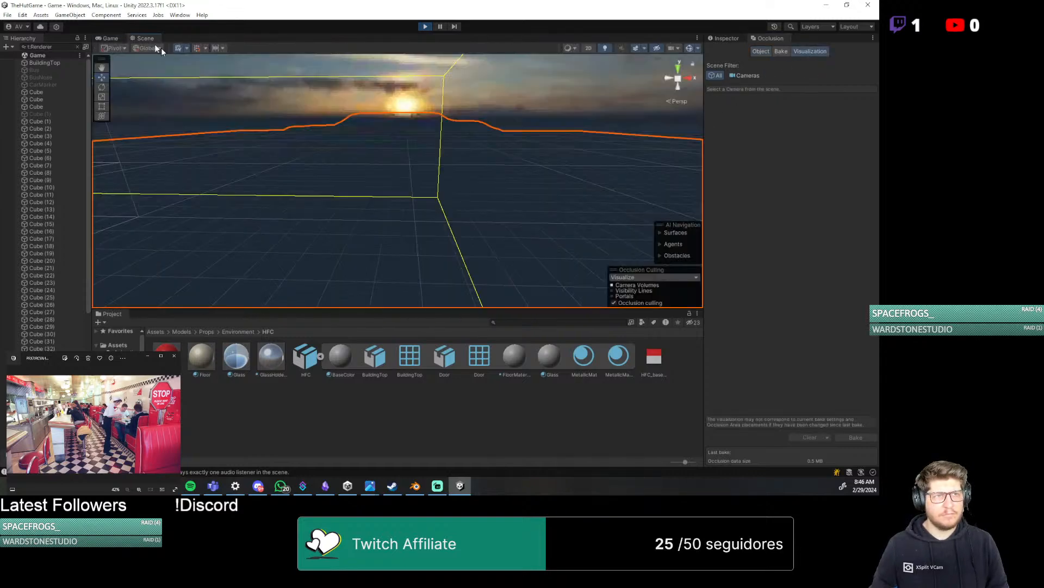
scroll(345, 173, "up", 5)
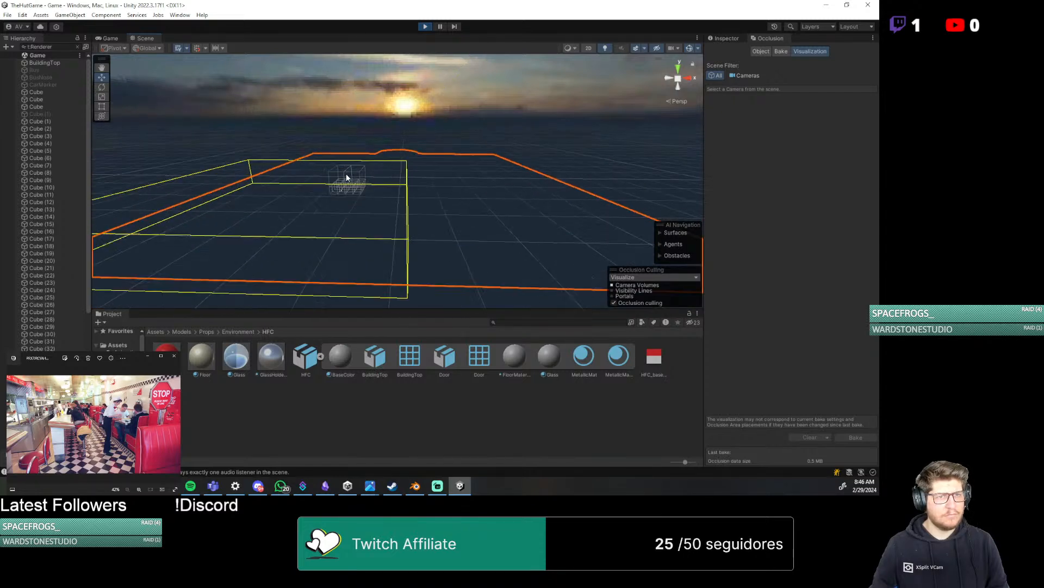
middle_click_drag(336, 180, 599, 168)
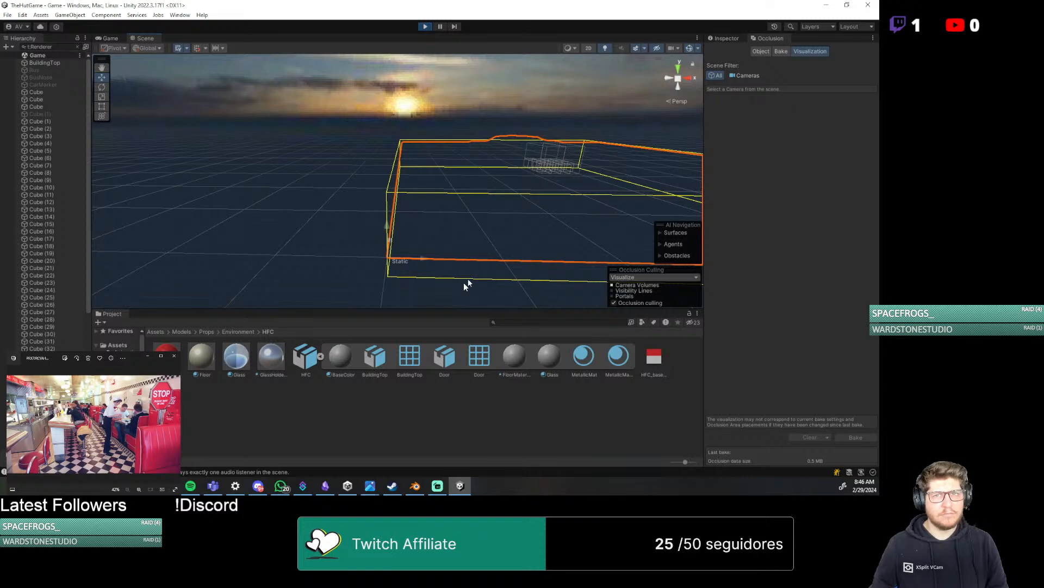
scroll(541, 243, "down", 4)
middle_click_drag(540, 243, 458, 298)
scroll(459, 266, "up", 3)
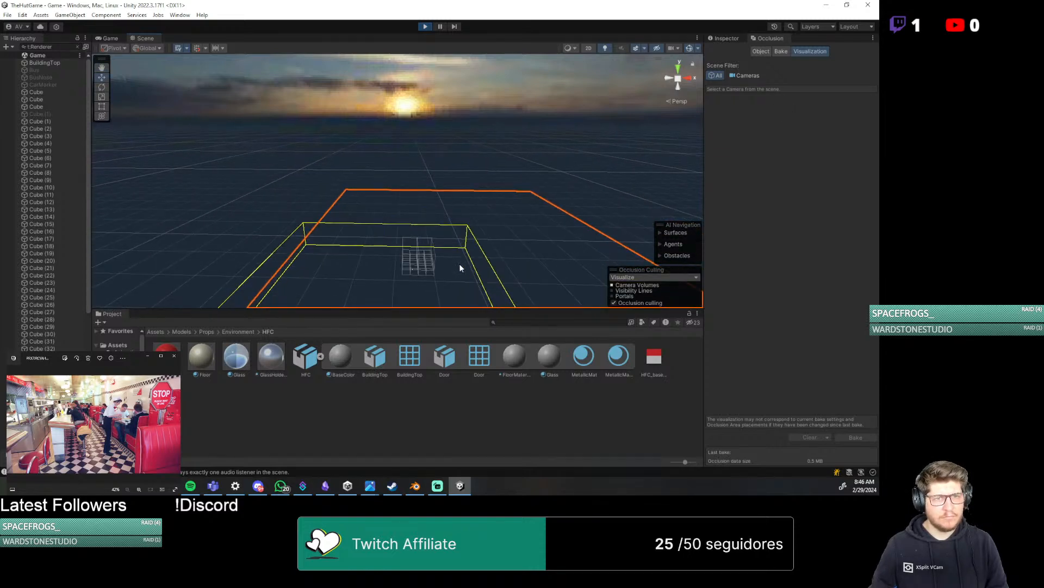
Dock the Game view beside the Scene view so both show side by side, and stop the running game
scroll(459, 266, "up", 6)
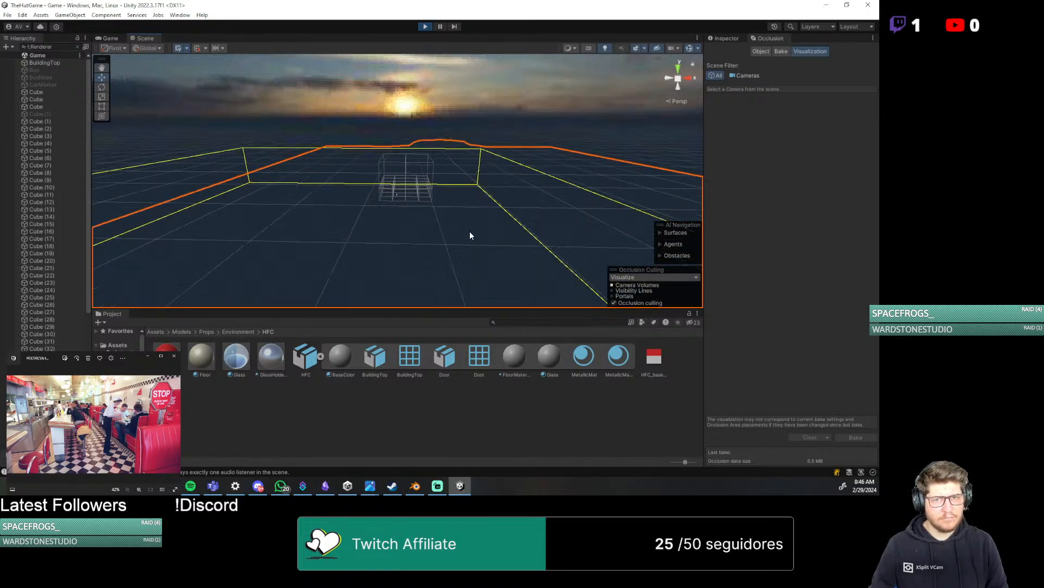
scroll(434, 195, "up", 2)
left_click(107, 38)
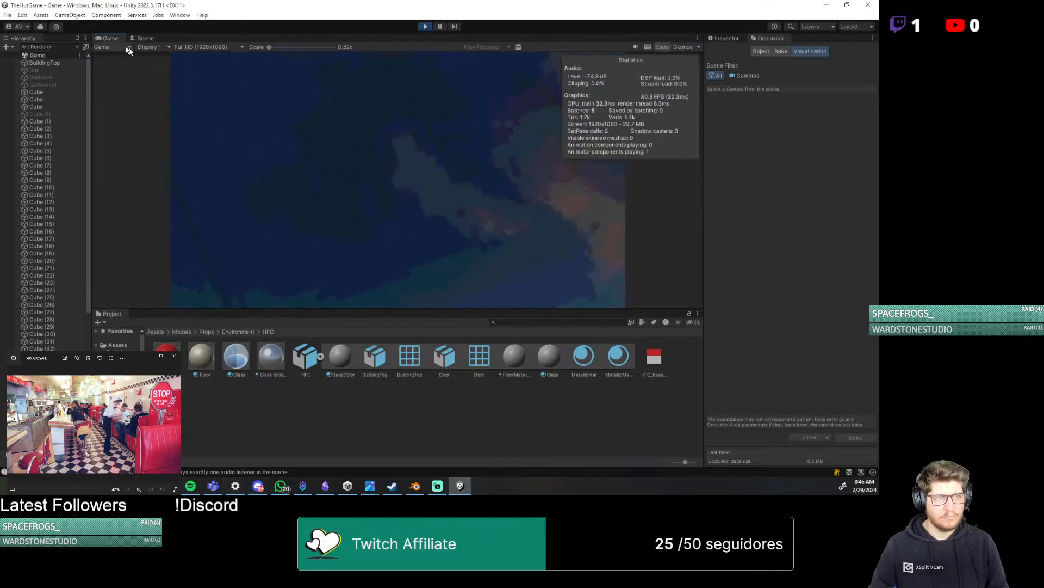
left_click_drag(109, 39, 645, 239)
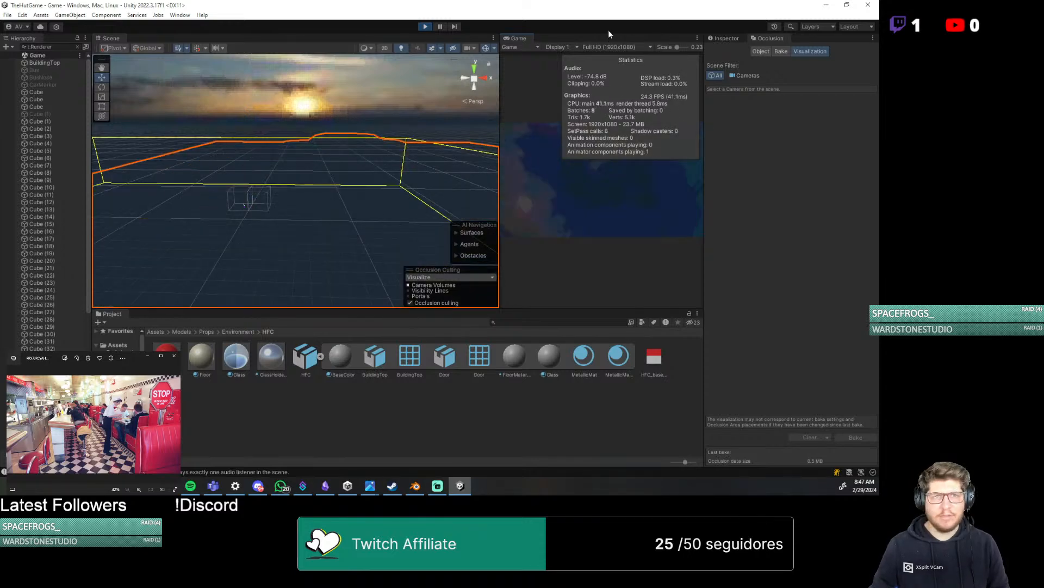
left_click(425, 26)
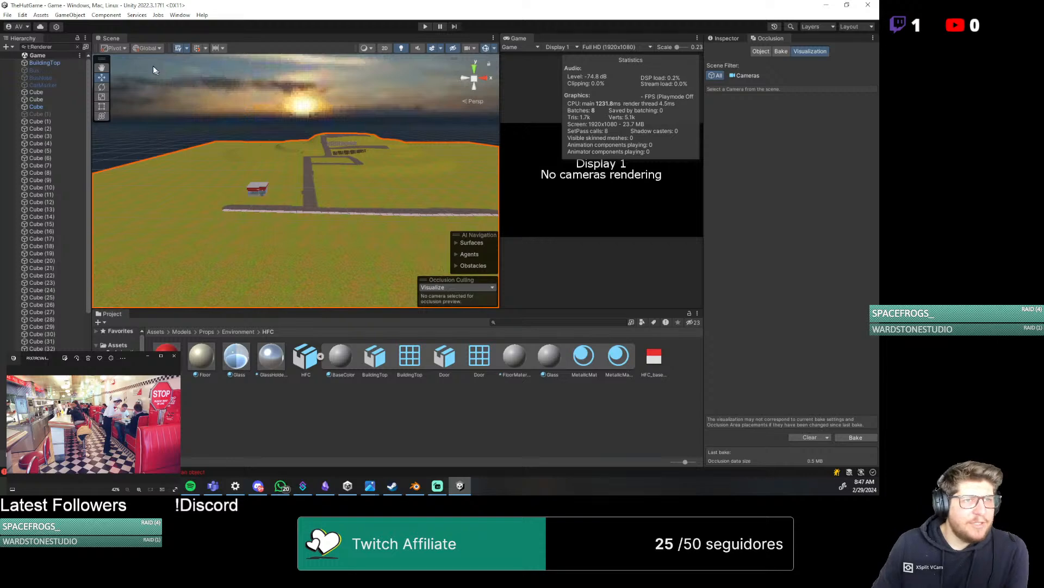
Inspect the diner building on the terrain from outside and through its front windows in the Scene view
scroll(295, 274, "up", 8)
scroll(285, 267, "down", 3)
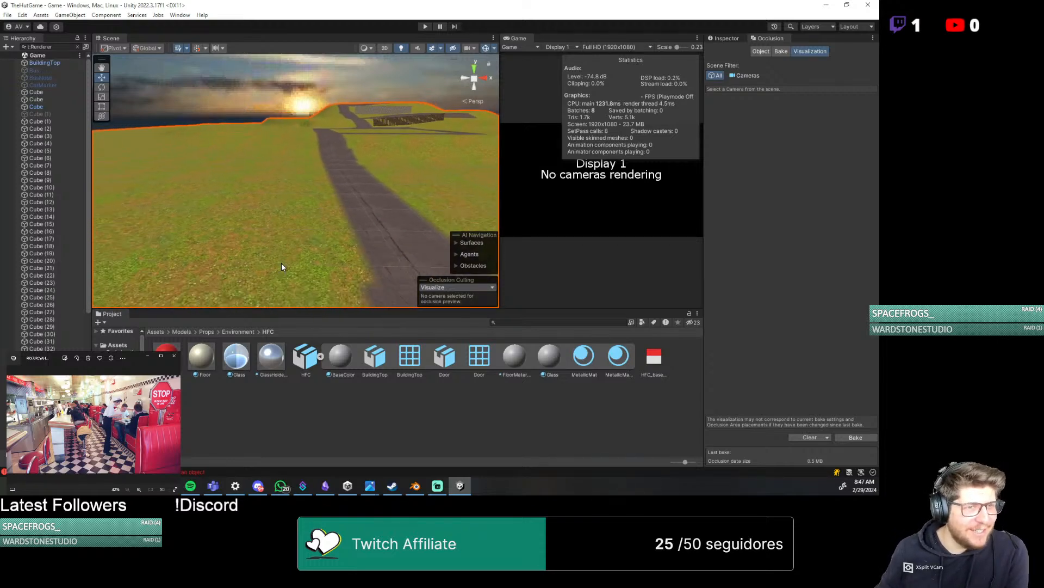
middle_click_drag(273, 265, 461, 222)
middle_click_drag(218, 221, 309, 235)
scroll(310, 237, "up", 8)
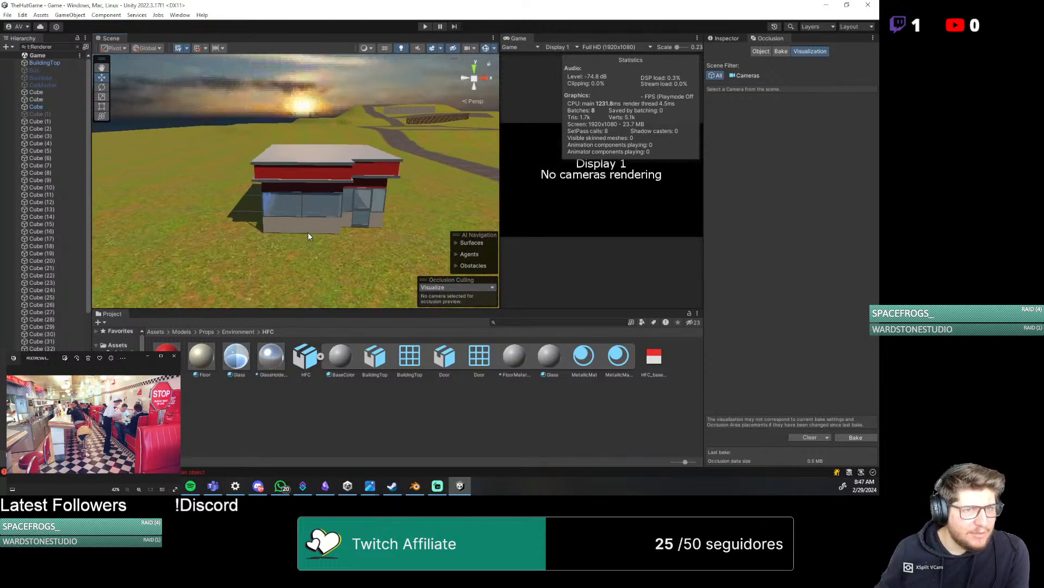
scroll(312, 244, "up", 10)
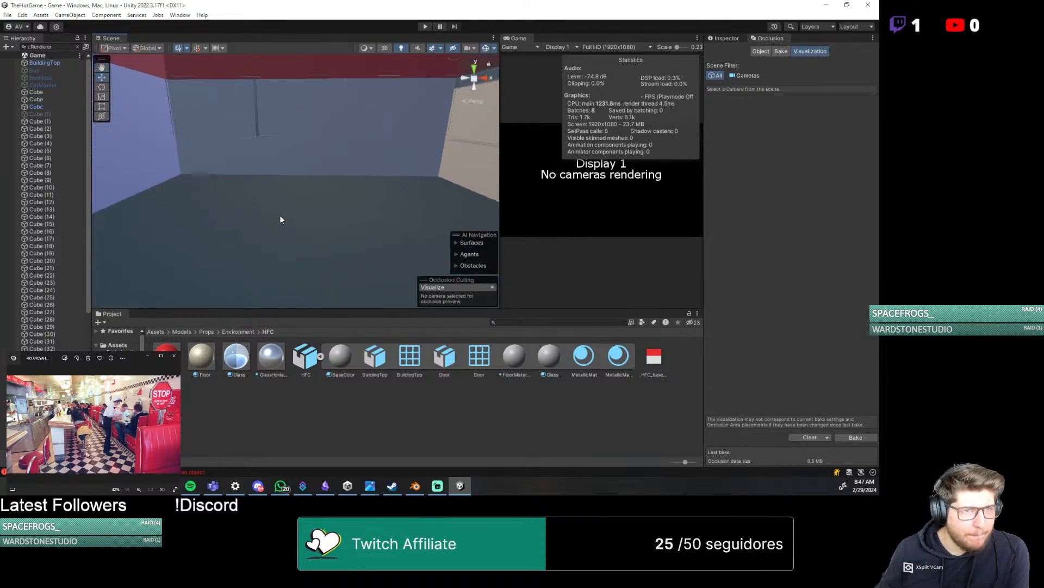
scroll(280, 219, "down", 3)
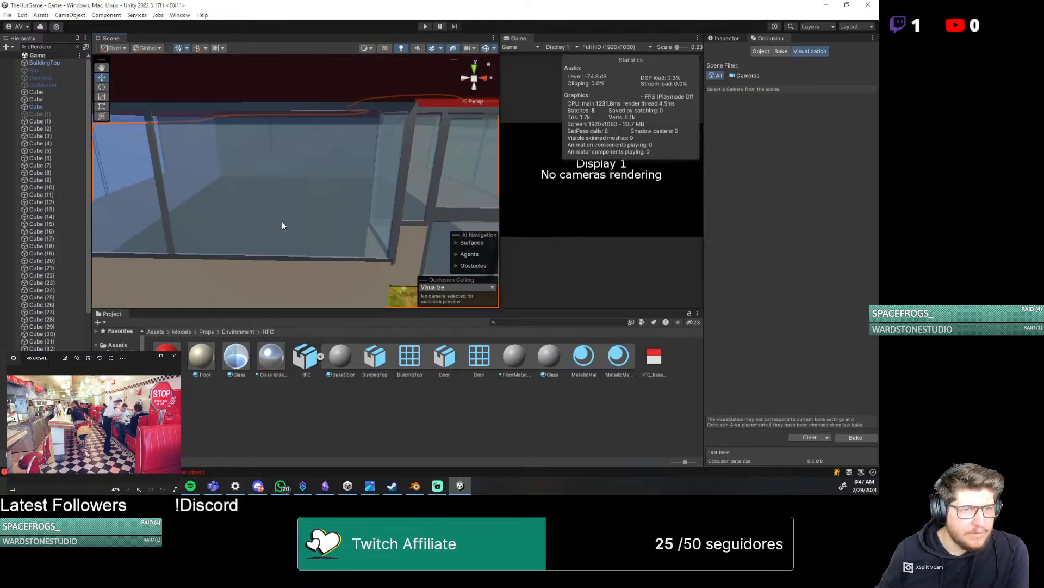